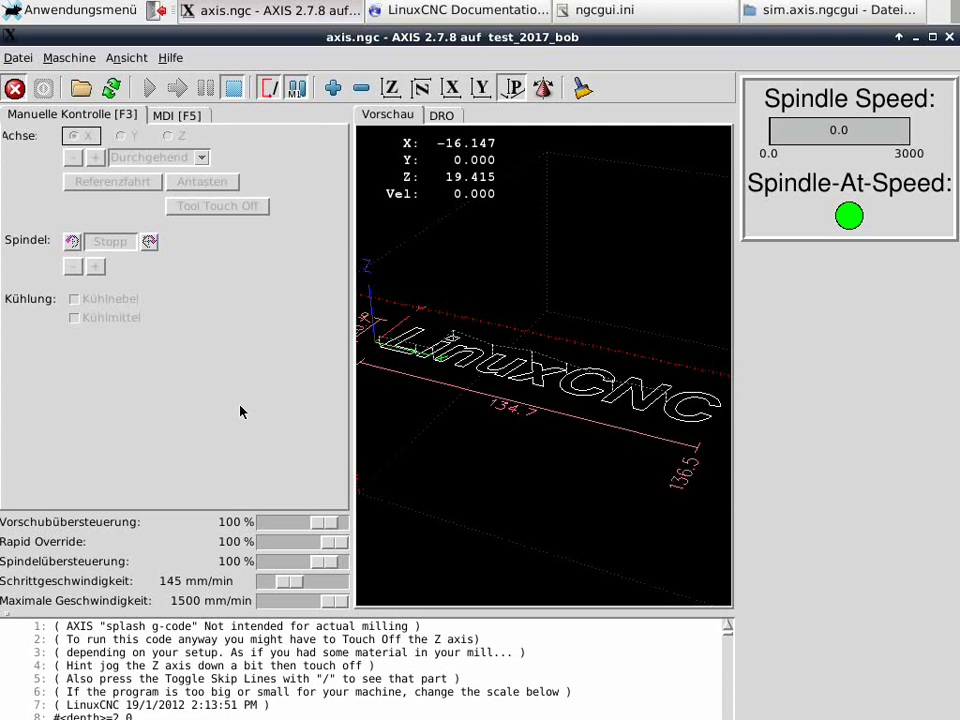
- Move the AXIS and wiki browser windows aside, then re-maximize AXIS
left_click_drag(220, 37, 496, 267)
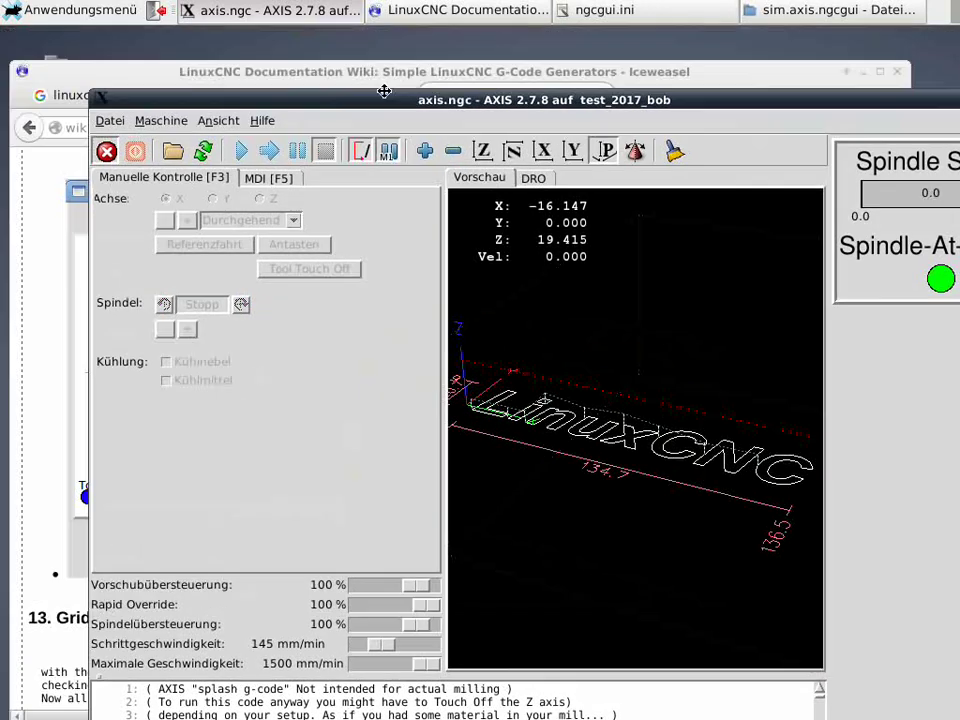
left_click_drag(430, 72, 545, 276)
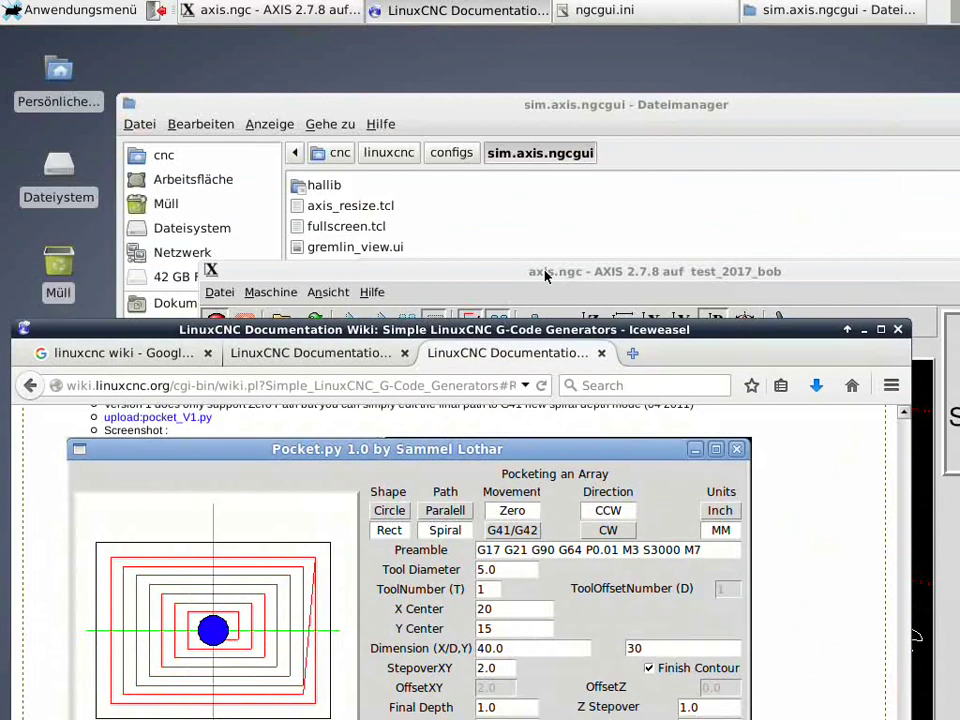
double_click(545, 276)
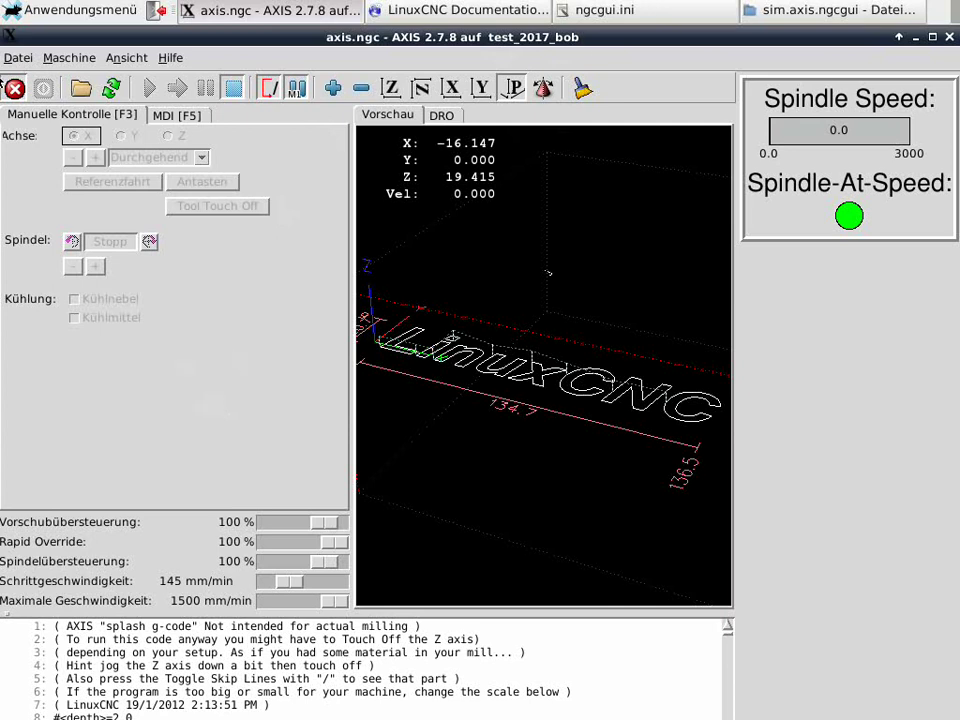
- Quit AXIS via Datei > Beenden and move the wiki browser window to the screen top
left_click(18, 58)
left_click(35, 261)
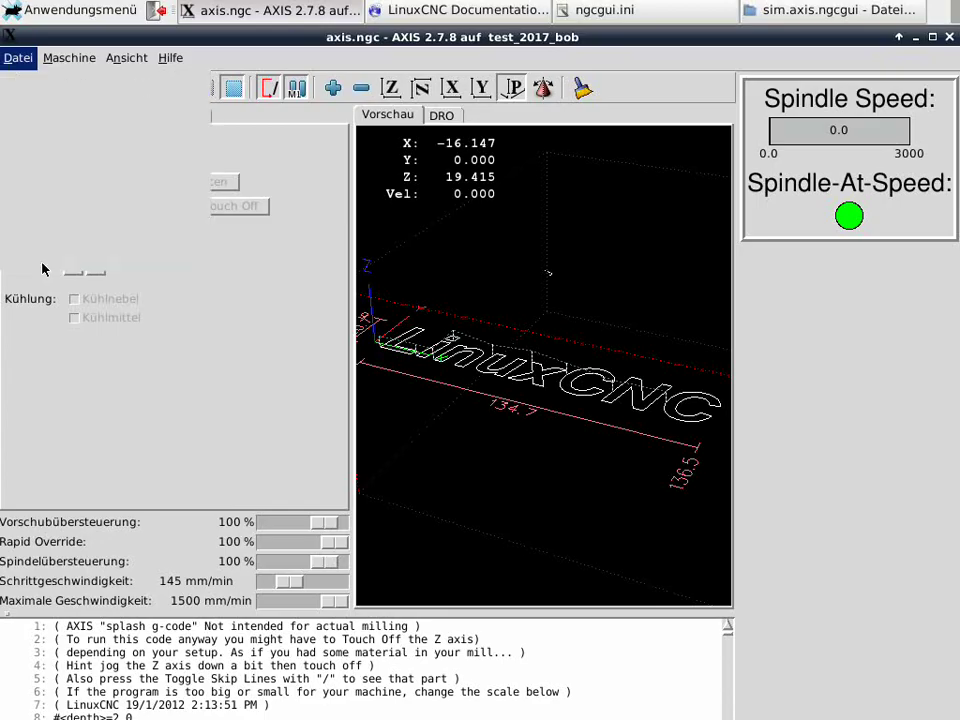
left_click_drag(133, 328, 154, 56)
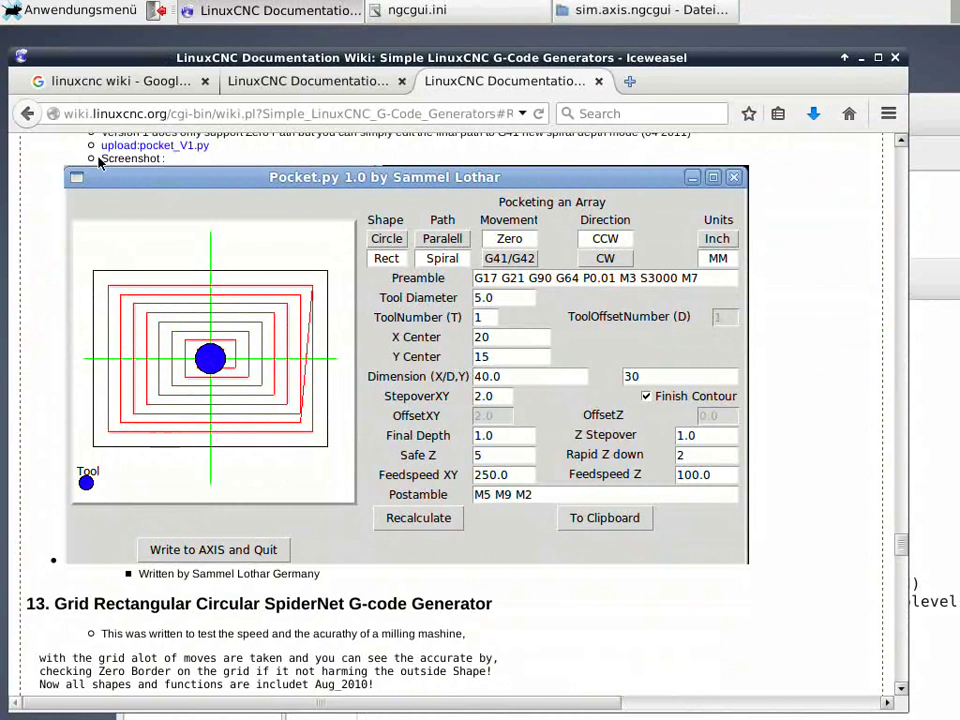
- Switch to the Google results tab for 'linuxcnc wiki'
left_click(114, 88)
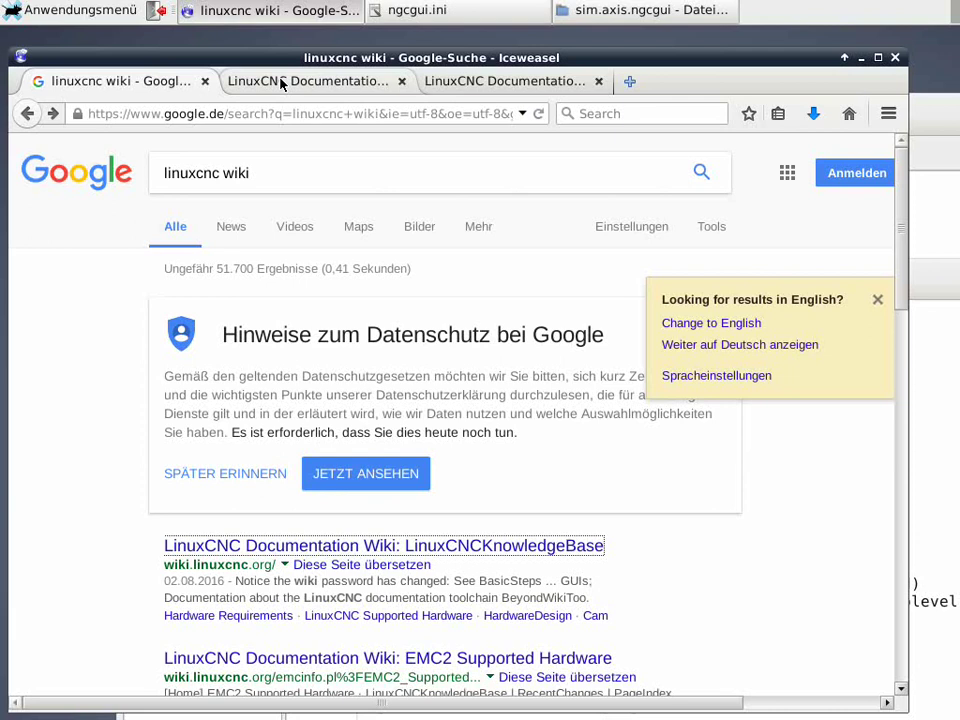
- Show the LinuxCNCKnowledgeBase tab and scroll down to the Using LinuxCNC section
left_click(281, 85)
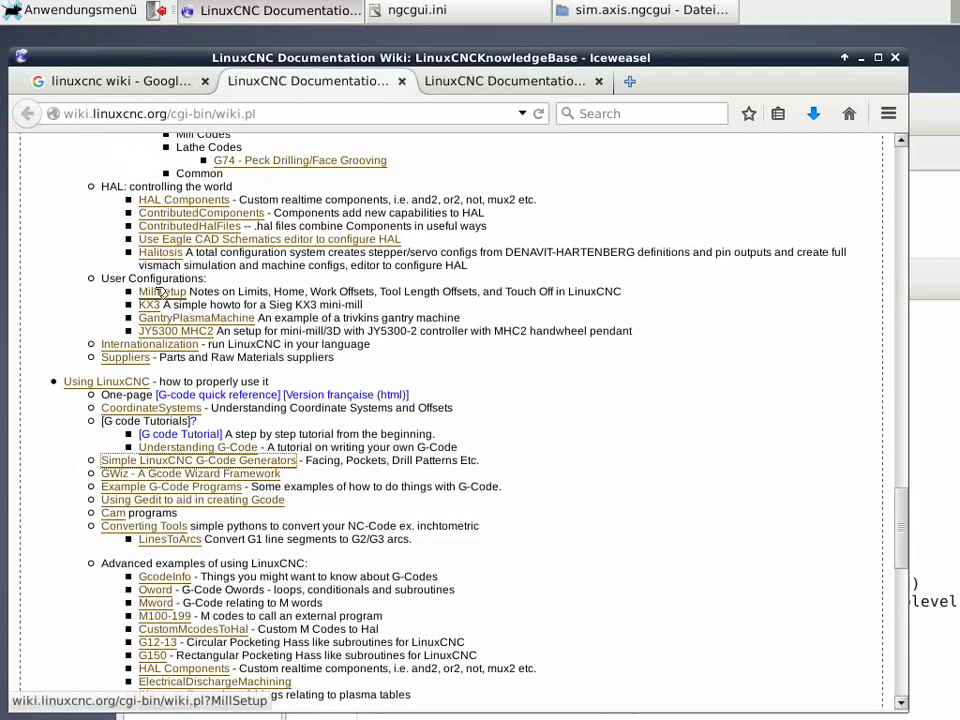
scroll(148, 316, "up", 5)
scroll(145, 313, "up", 5)
scroll(145, 313, "up", 8)
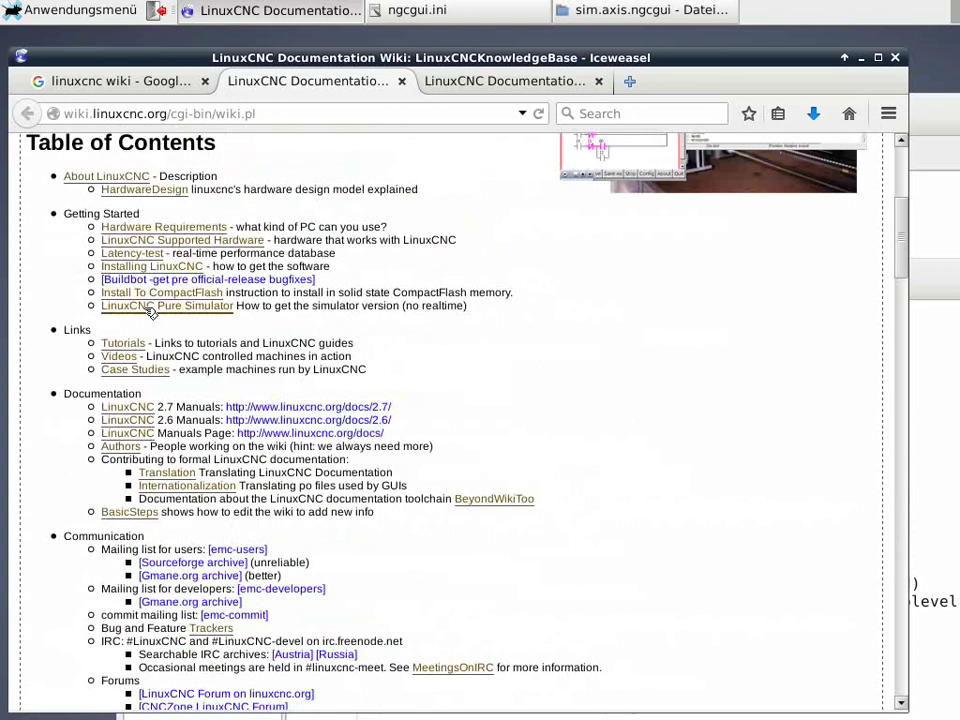
scroll(182, 300, "up", 4)
scroll(255, 388, "down", 2)
scroll(330, 468, "down", 10)
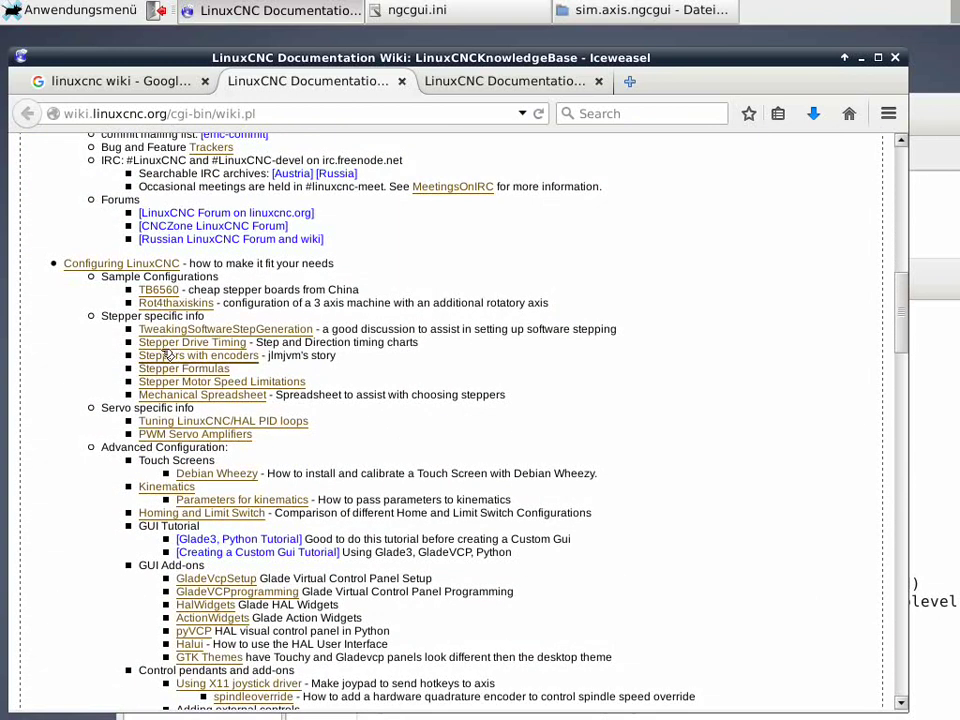
scroll(85, 495, "down", 5)
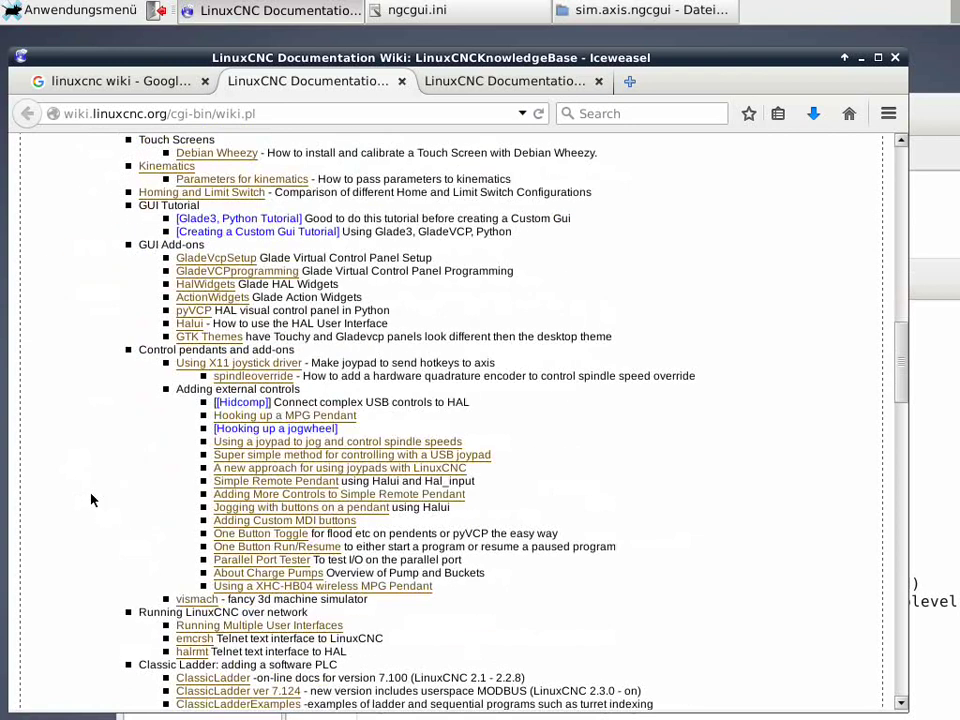
scroll(92, 501, "down", 4)
scroll(92, 501, "down", 4)
scroll(95, 508, "down", 3)
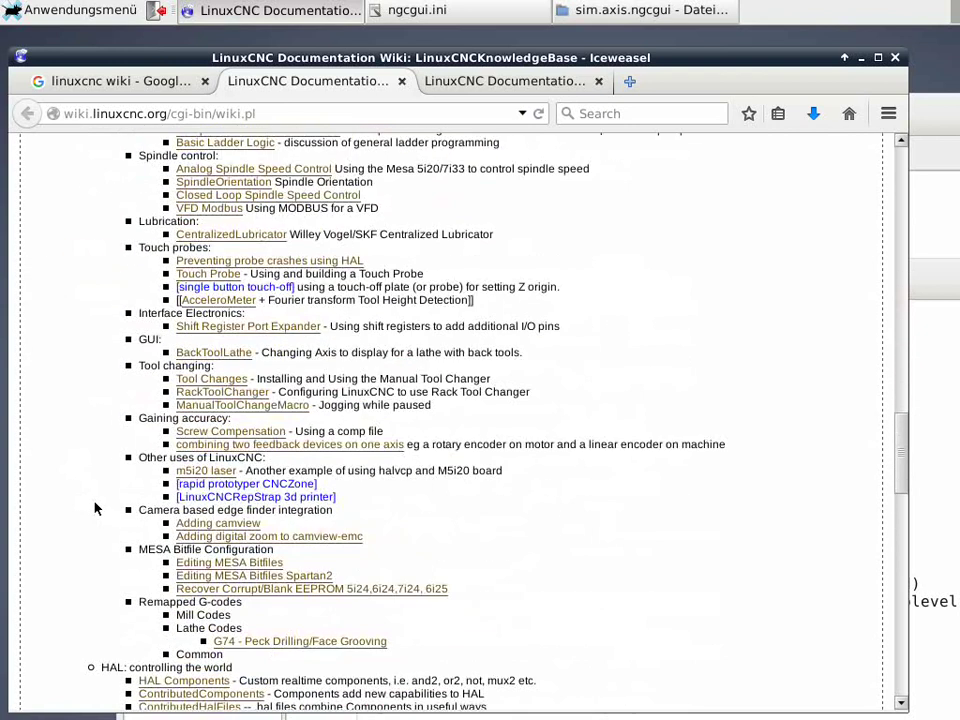
scroll(95, 510, "down", 2)
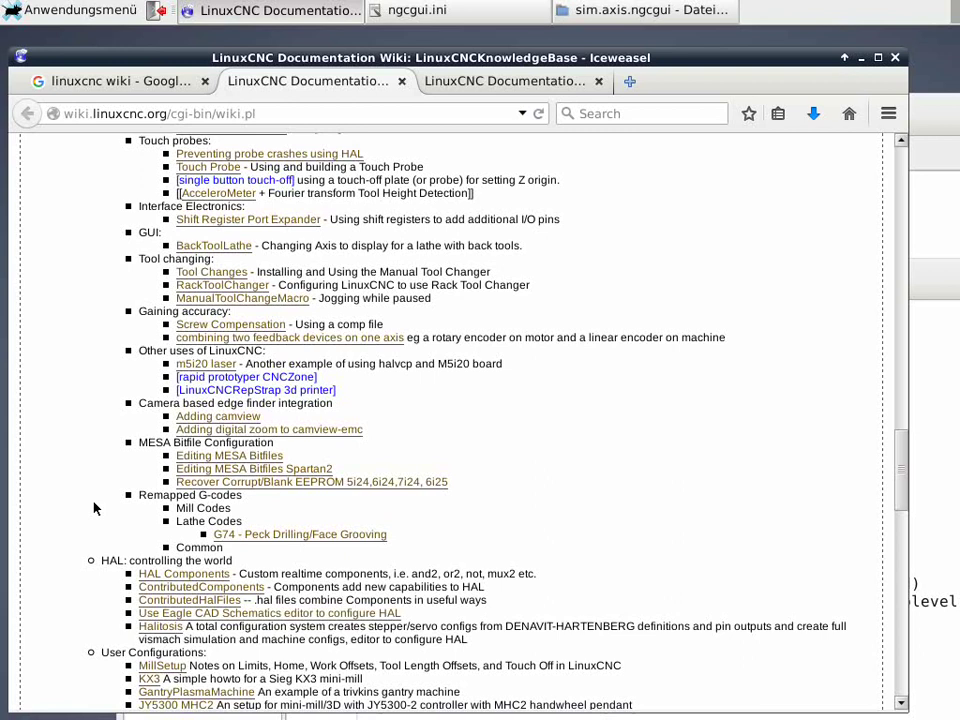
scroll(90, 500, "down", 5)
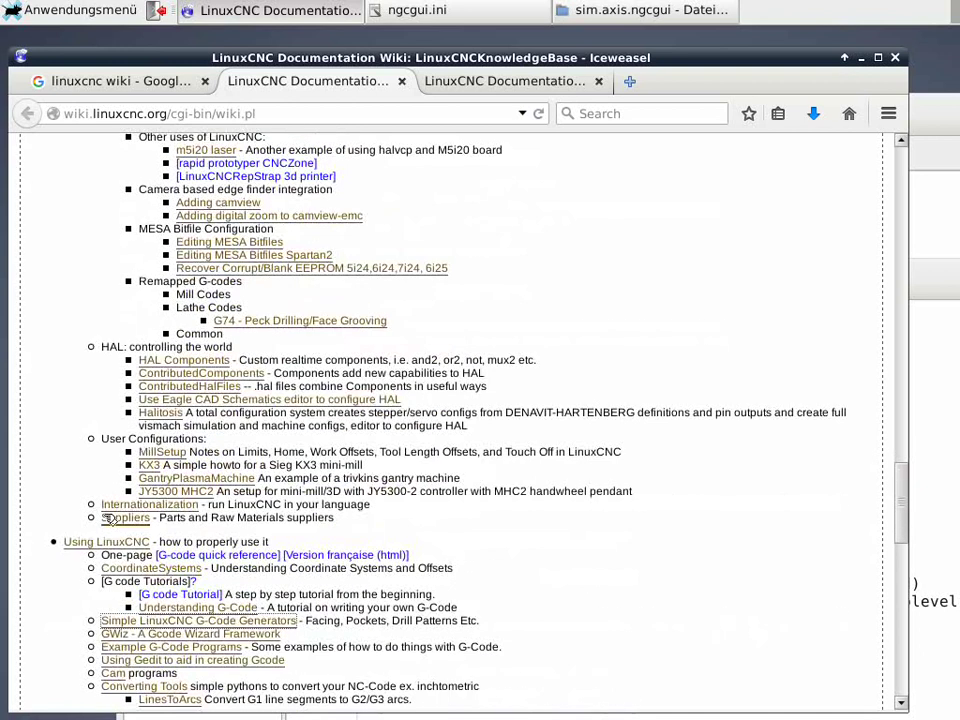
scroll(60, 485, "down", 2)
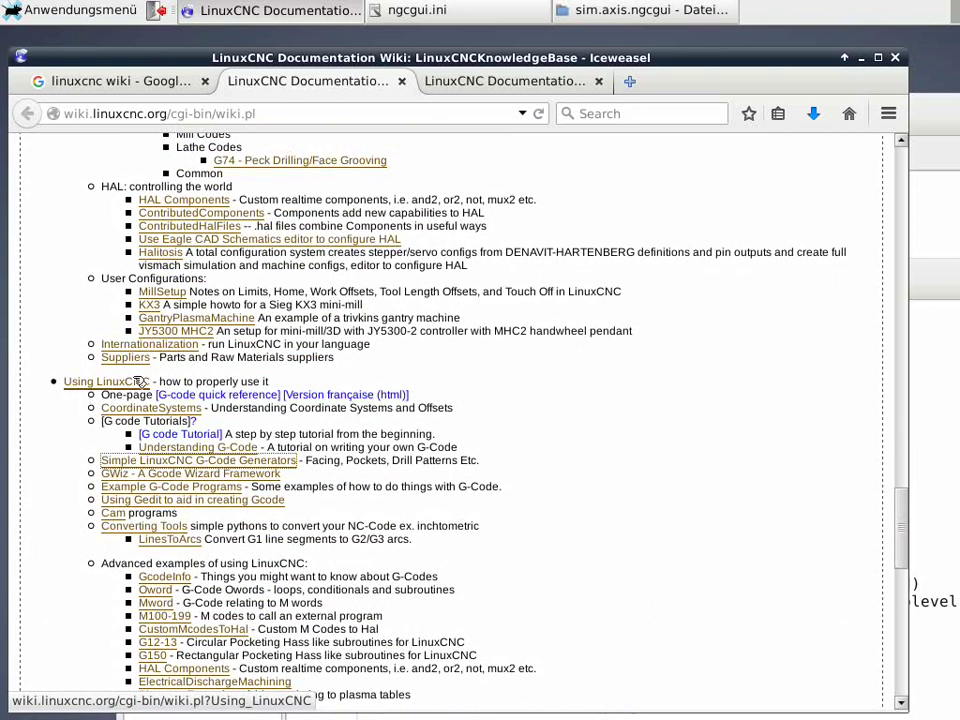
- Switch to the Simple LinuxCNC G-Code Generators tab and scroll through its generator sections
left_click(510, 89)
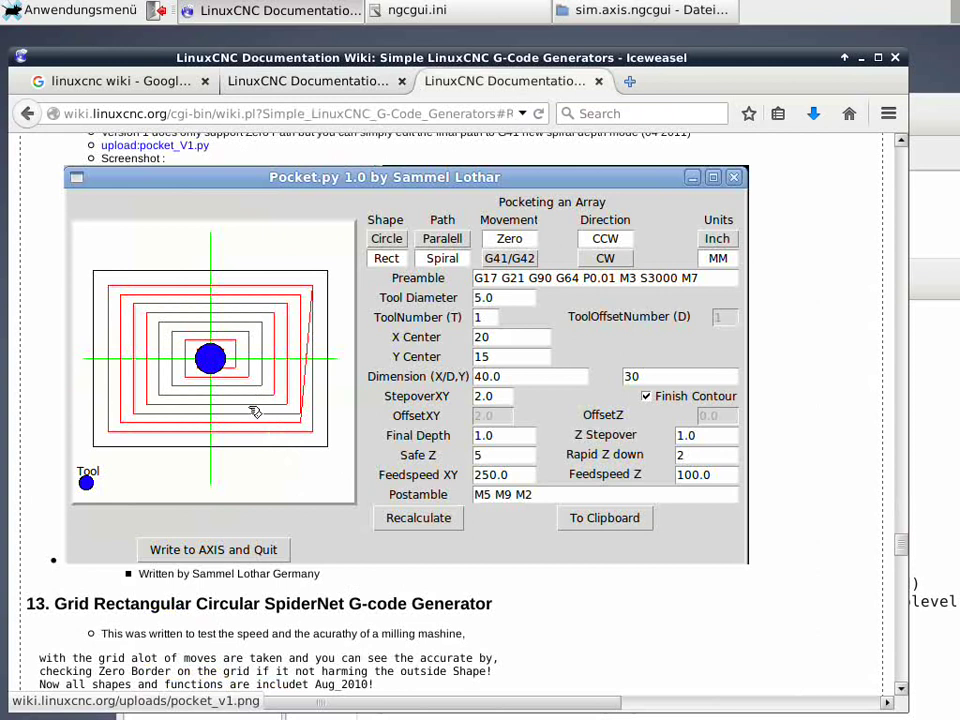
scroll(255, 410, "up", 2)
scroll(200, 405, "up", 2)
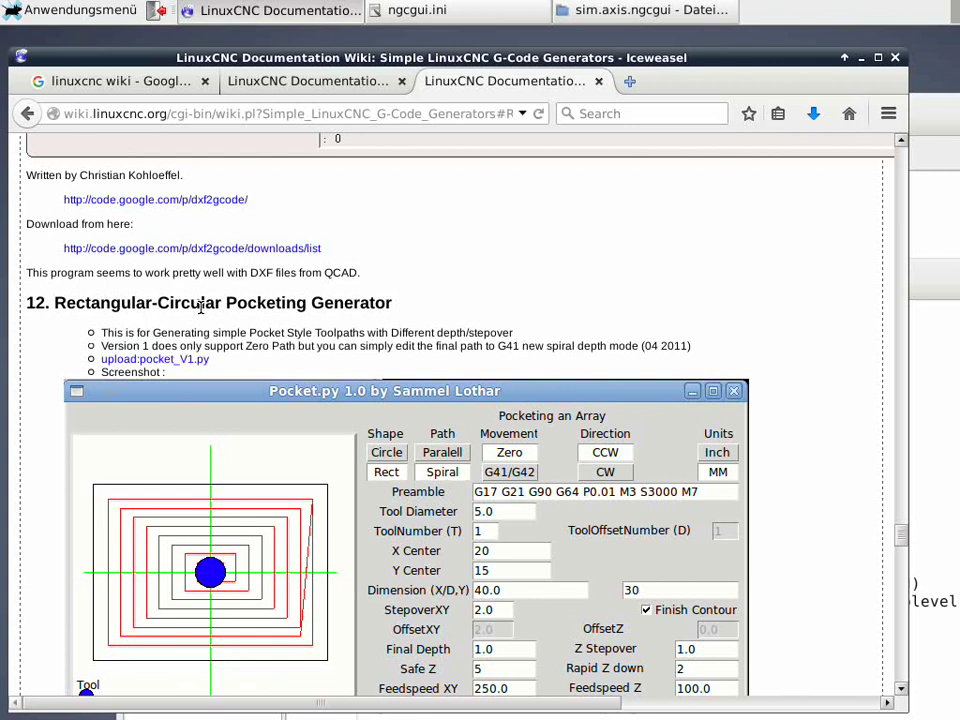
scroll(210, 407, "down", 5)
scroll(210, 407, "down", 4)
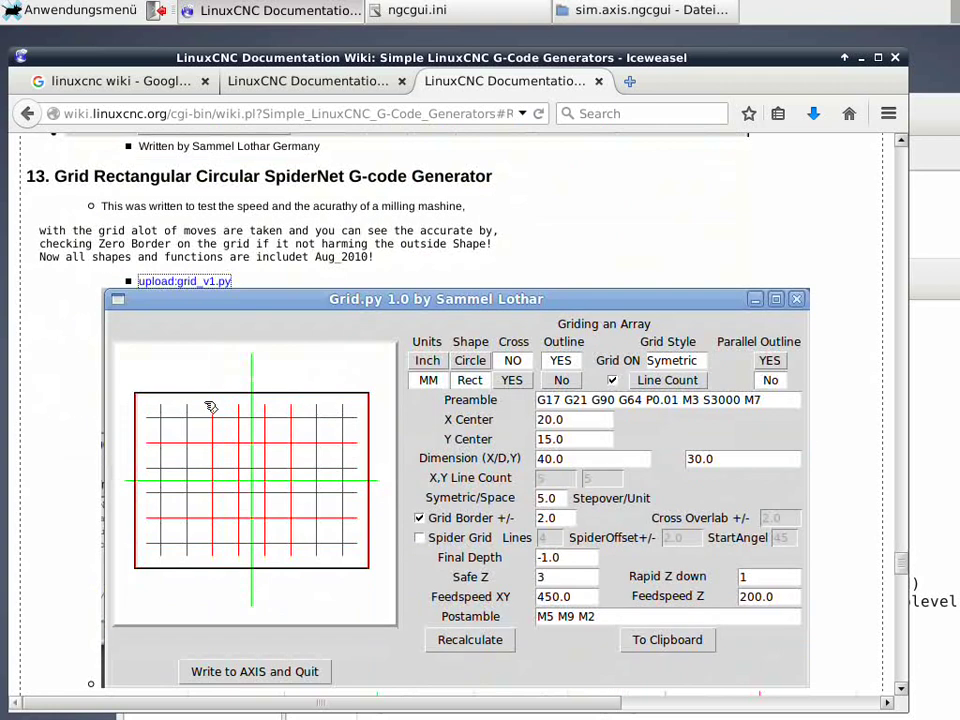
scroll(120, 510, "down", 2)
scroll(123, 527, "down", 2)
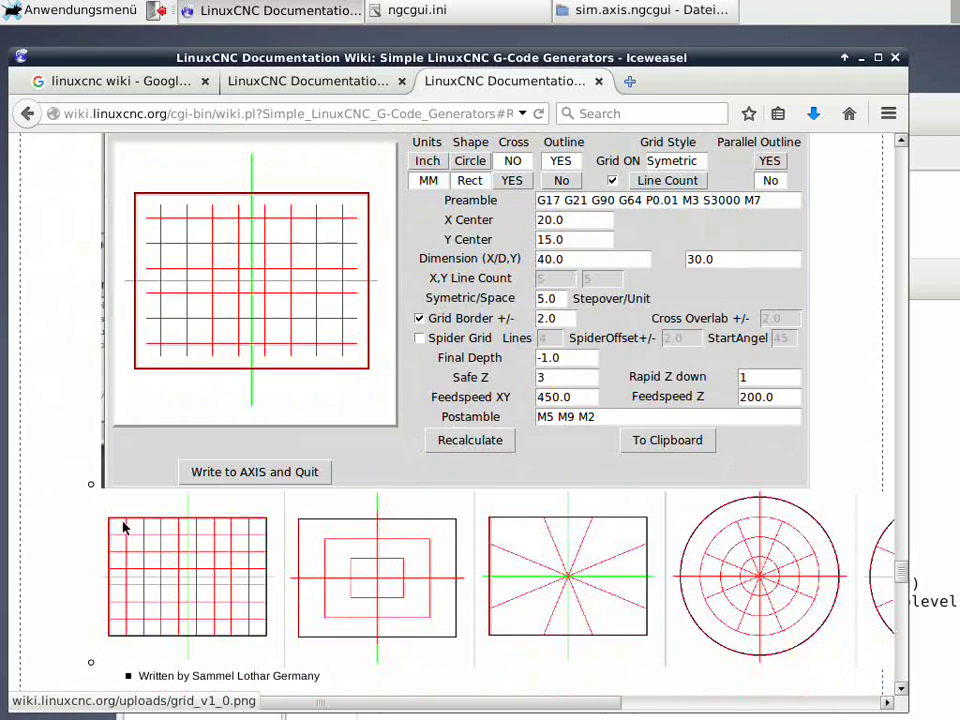
scroll(123, 527, "down", 1)
scroll(430, 600, "down", 2)
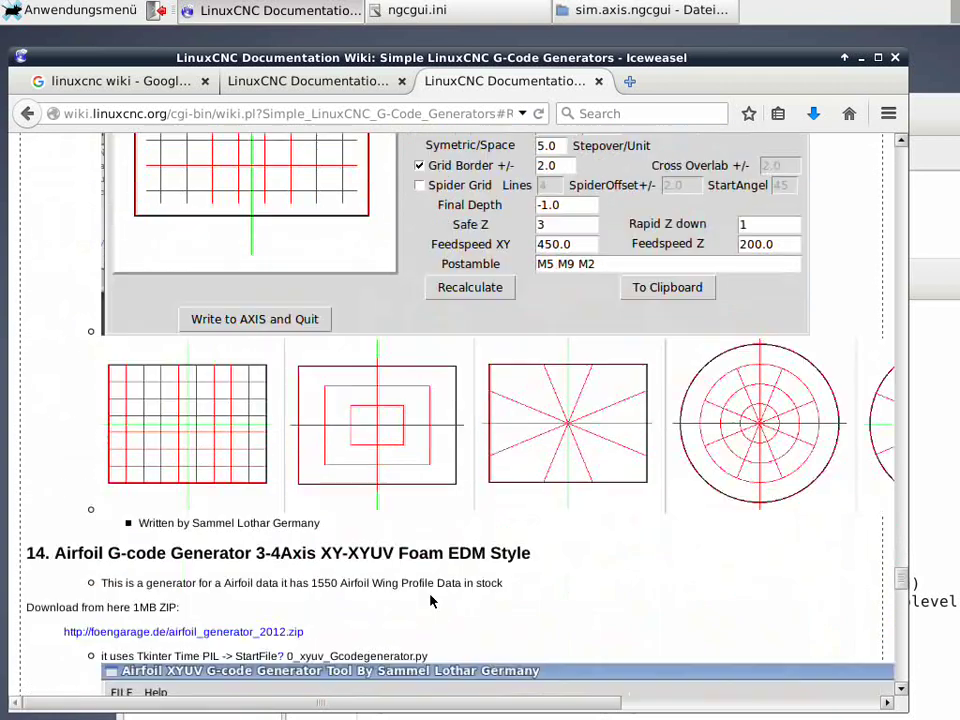
scroll(430, 600, "down", 6)
scroll(392, 553, "down", 4)
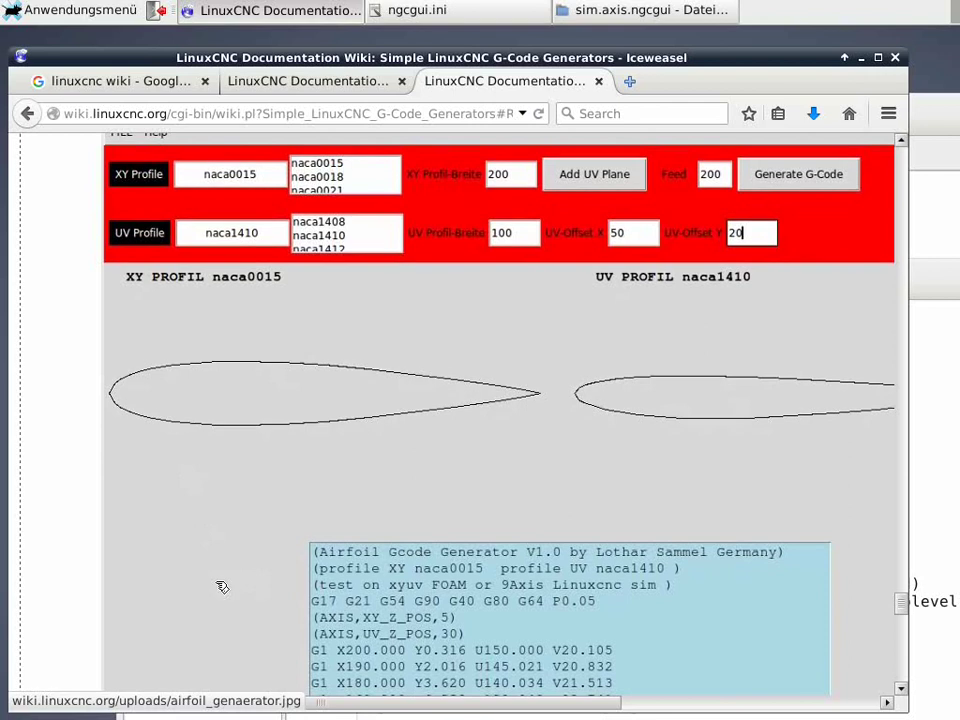
scroll(222, 585, "down", 5)
scroll(240, 590, "down", 8)
scroll(253, 591, "down", 4)
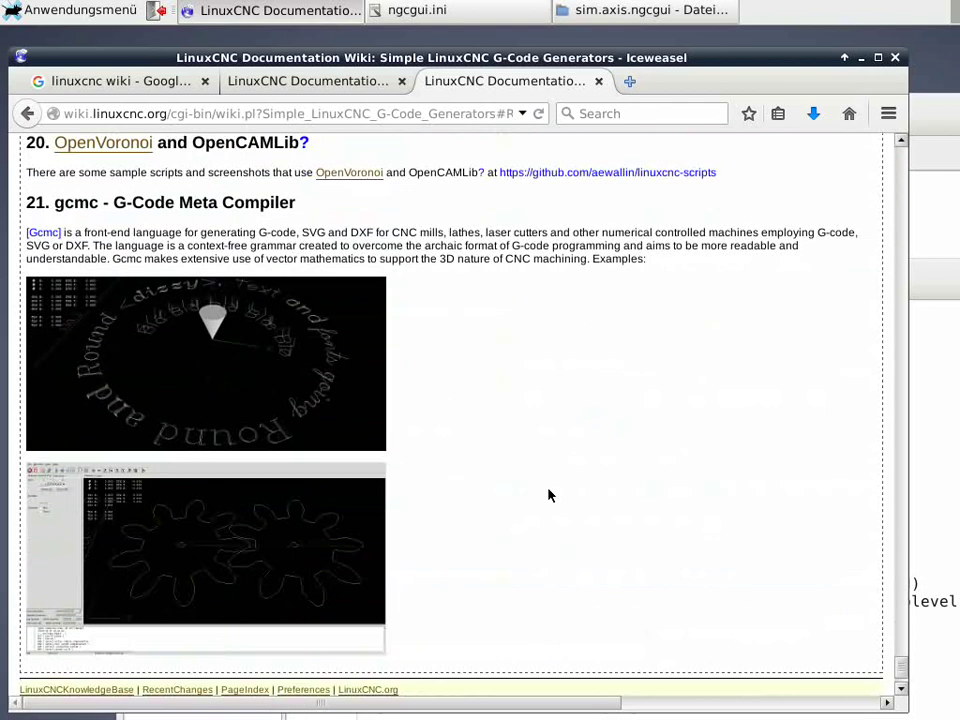
scroll(556, 508, "down", 2)
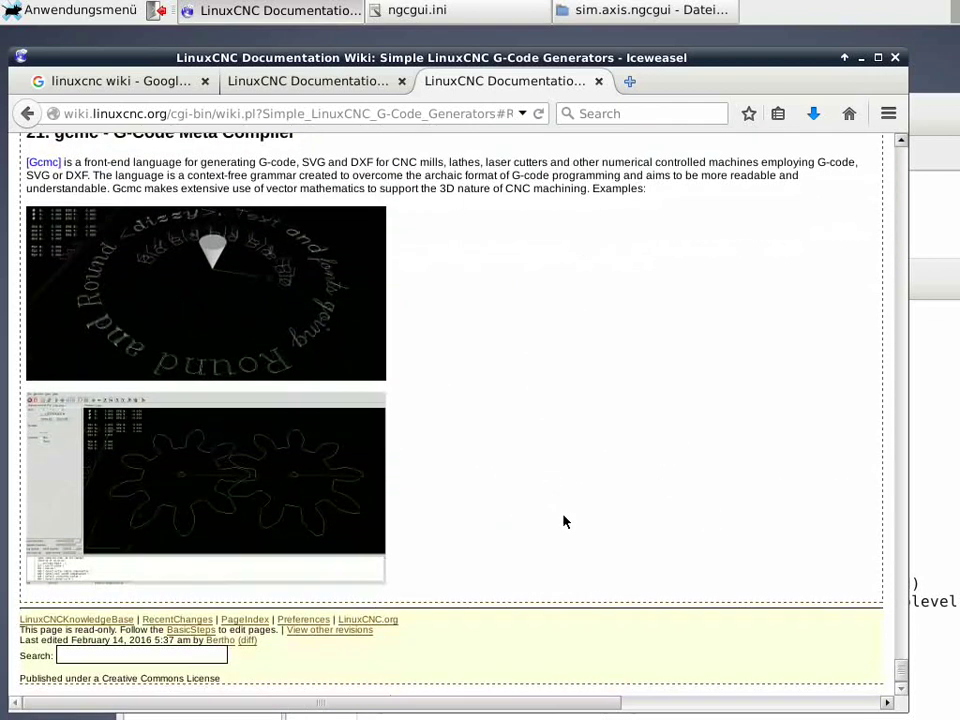
scroll(572, 520, "up", 10)
scroll(572, 508, "up", 8)
scroll(574, 508, "up", 6)
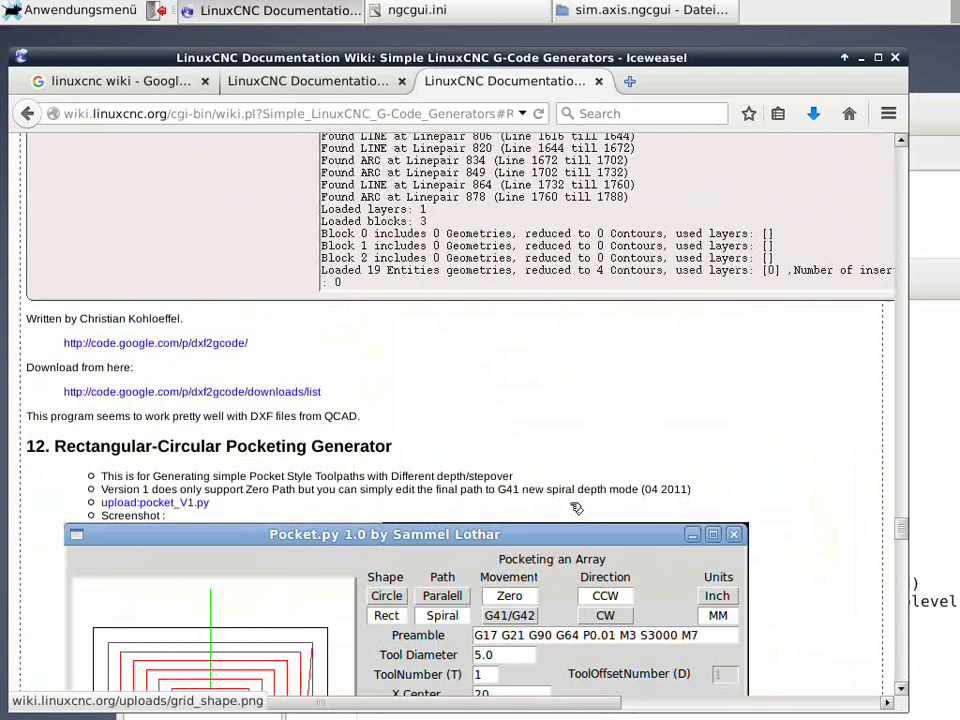
scroll(576, 507, "up", 6)
scroll(576, 507, "up", 6)
- Return from the ngcgui.ini editor to the wiki and scroll back up to the Python generators list
left_click(417, 10)
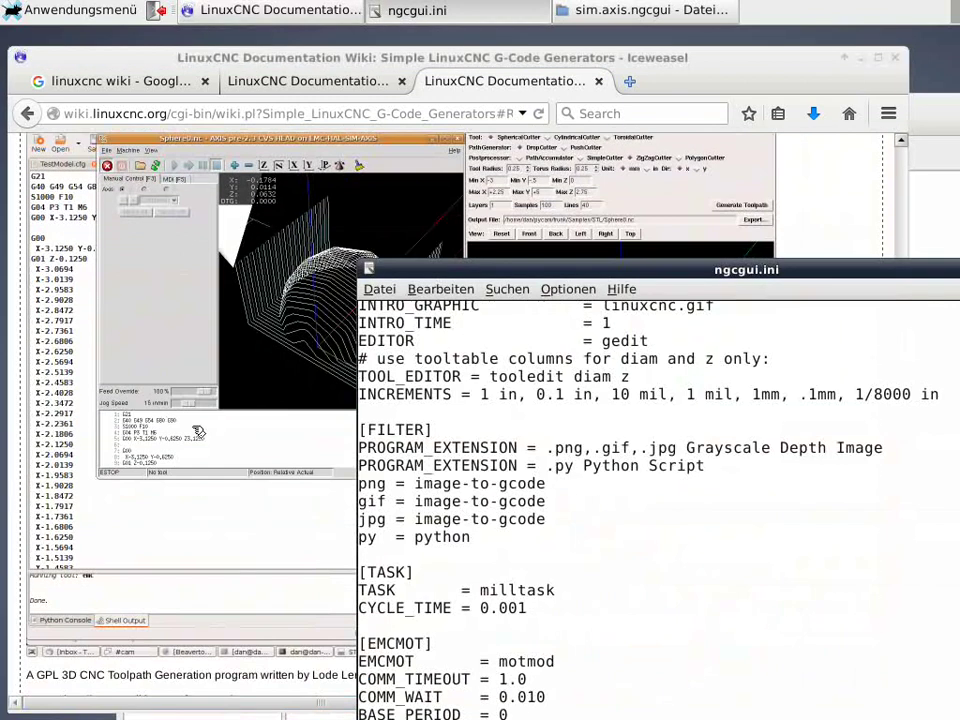
left_click(112, 434)
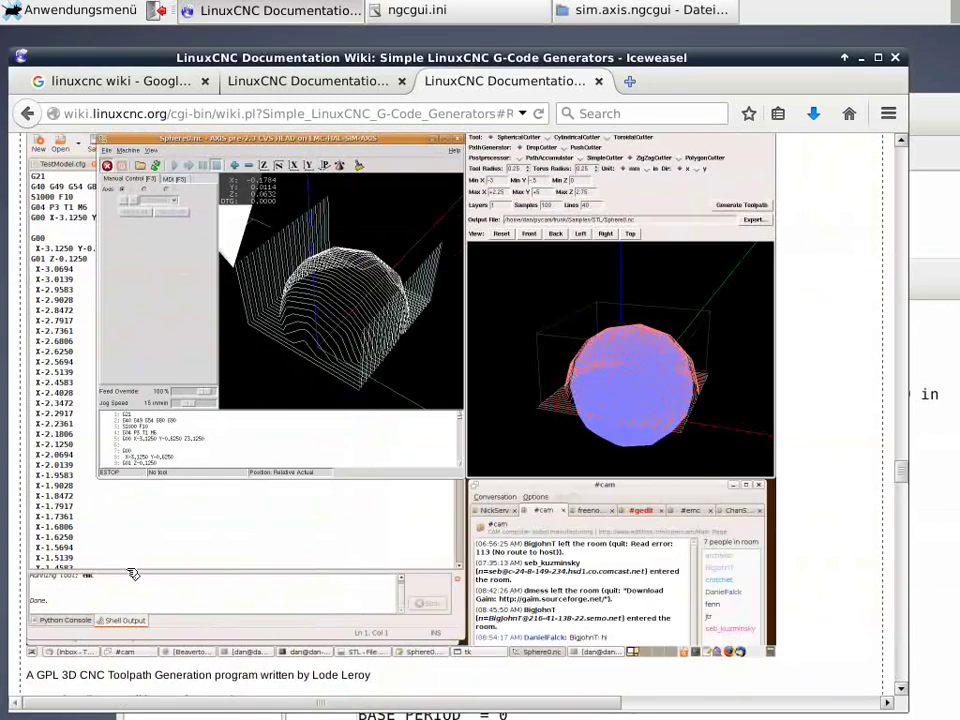
scroll(238, 601, "down", 5)
scroll(238, 601, "down", 3)
scroll(313, 619, "down", 10)
scroll(300, 570, "down", 5)
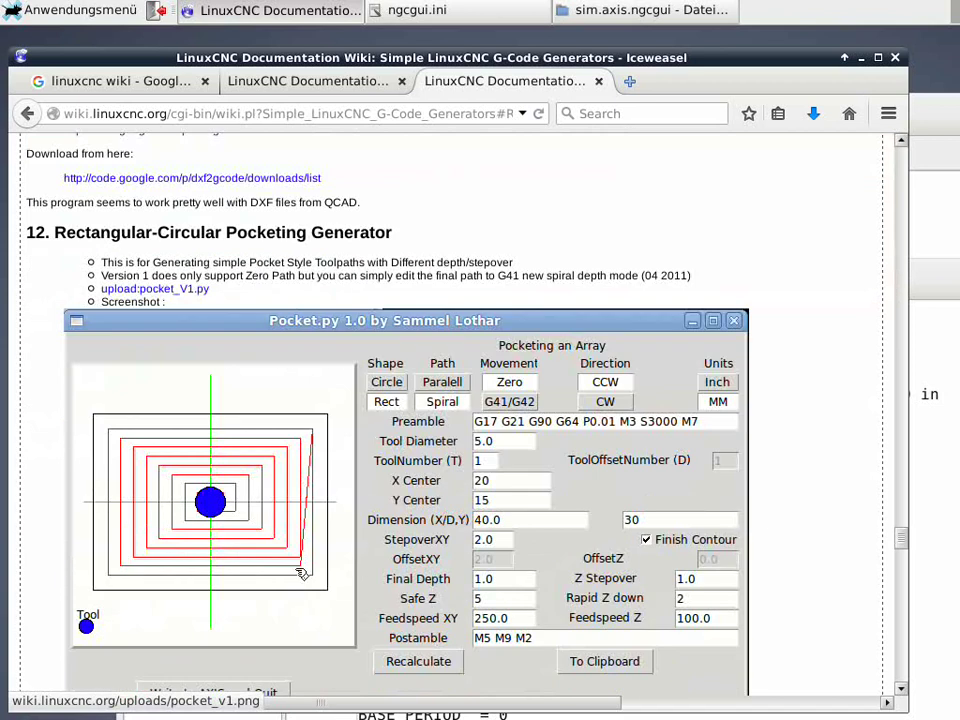
scroll(304, 572, "up", 3)
scroll(303, 572, "up", 1)
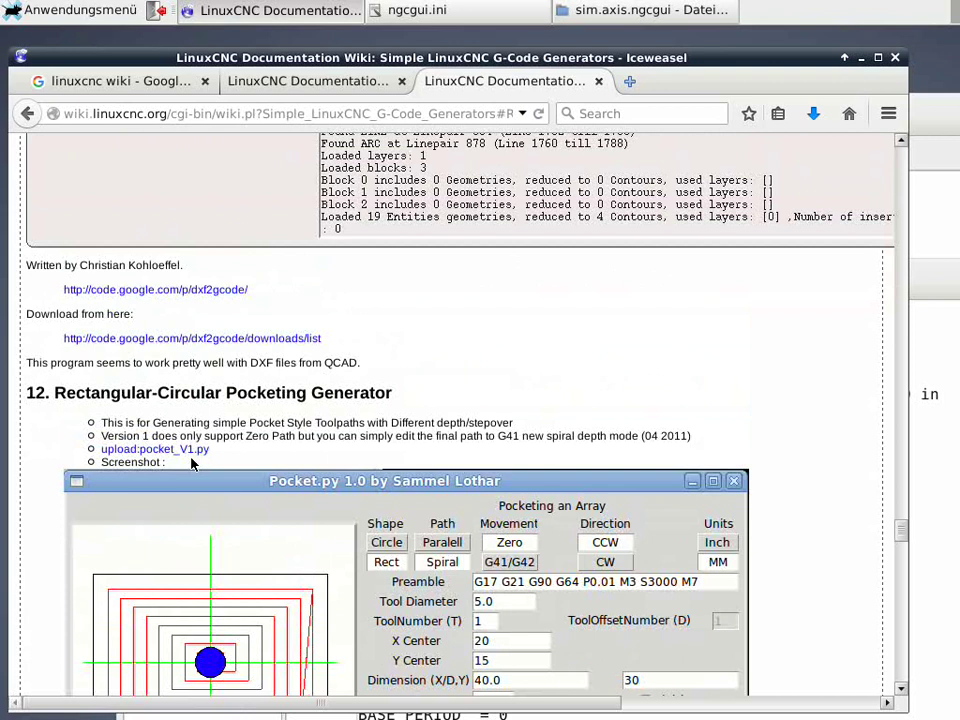
scroll(214, 420, "up", 5)
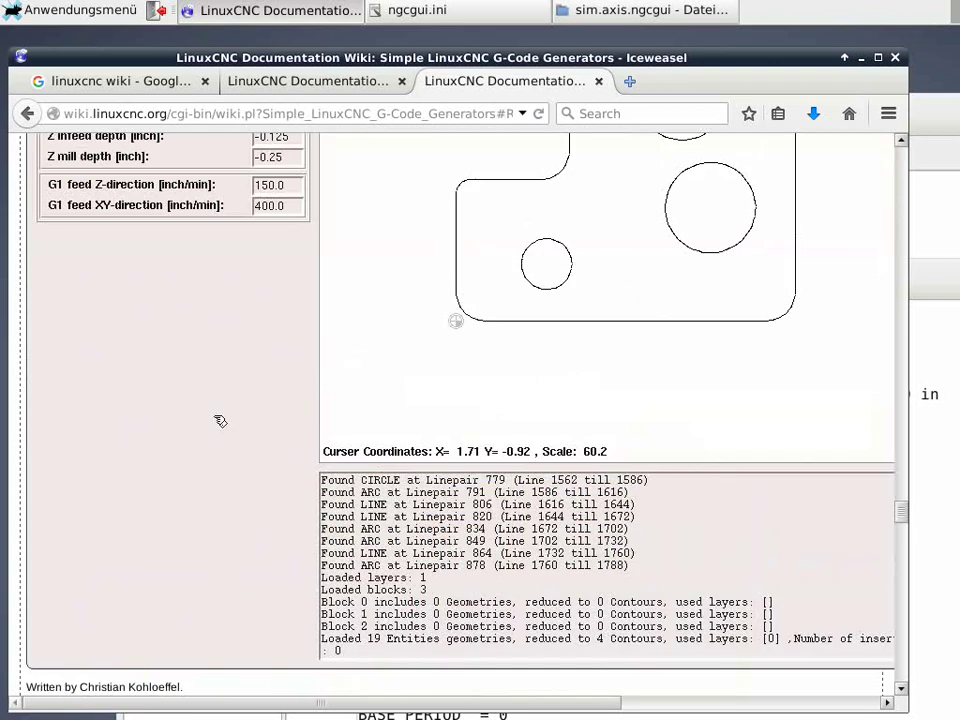
scroll(216, 420, "up", 5)
scroll(220, 420, "up", 5)
scroll(218, 420, "up", 1)
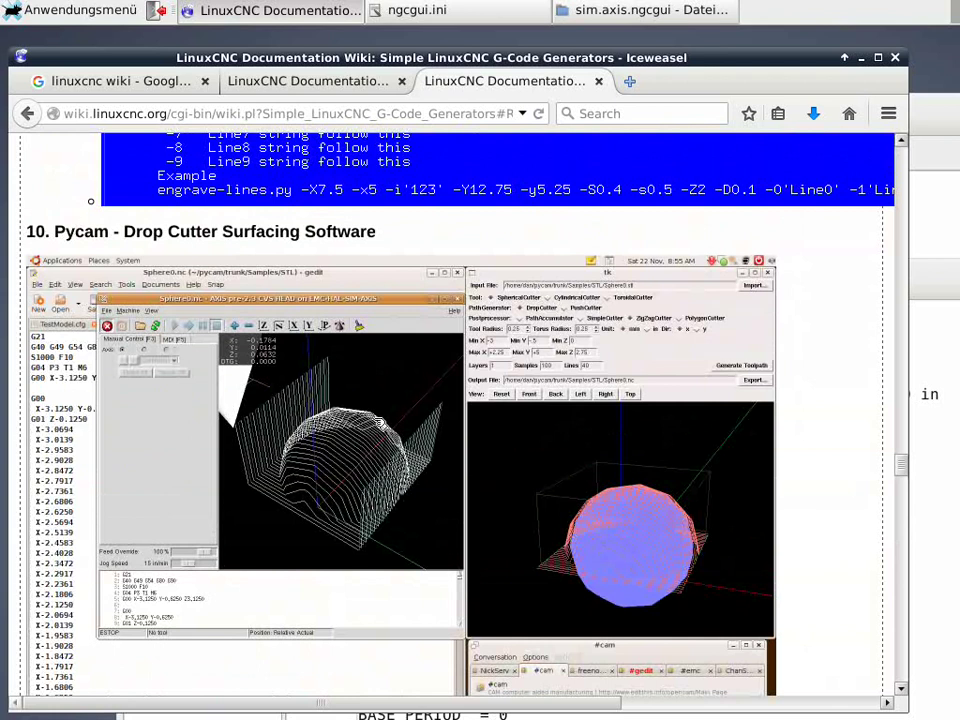
scroll(260, 300, "up", 6)
scroll(298, 330, "up", 5)
scroll(298, 330, "up", 5)
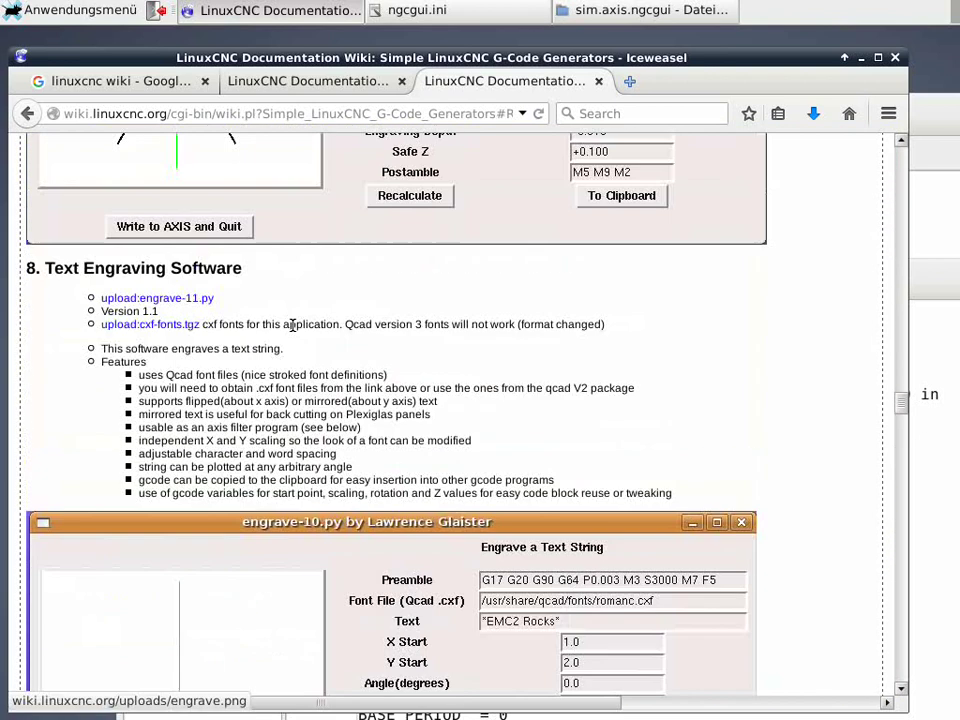
scroll(298, 330, "up", 5)
scroll(298, 330, "up", 3)
scroll(298, 330, "up", 5)
scroll(296, 328, "up", 5)
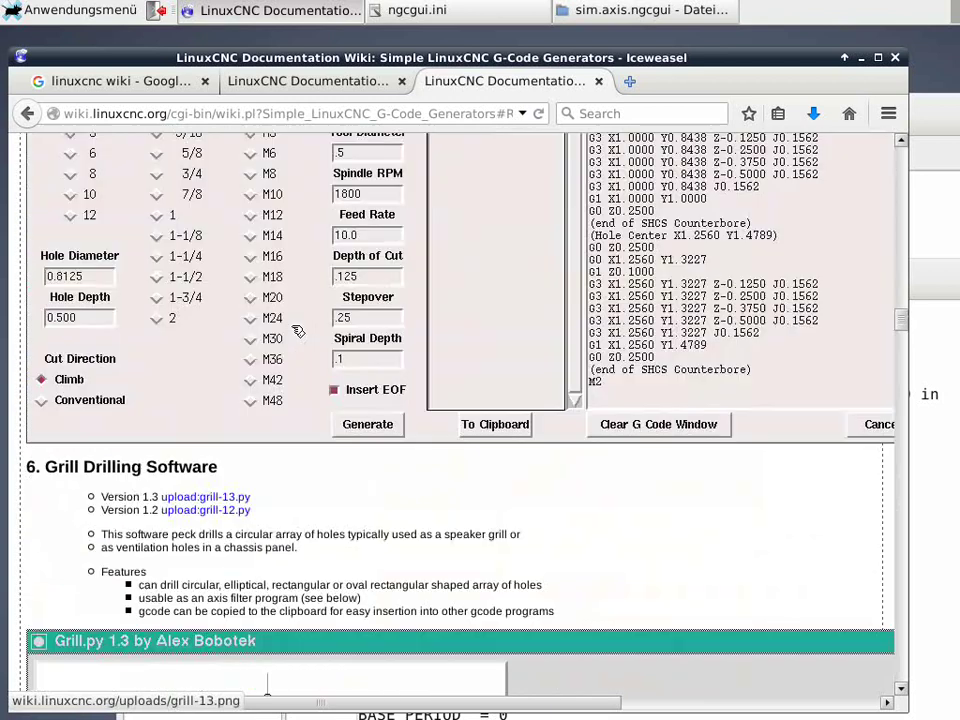
scroll(295, 327, "up", 5)
scroll(293, 325, "up", 5)
scroll(293, 325, "up", 5)
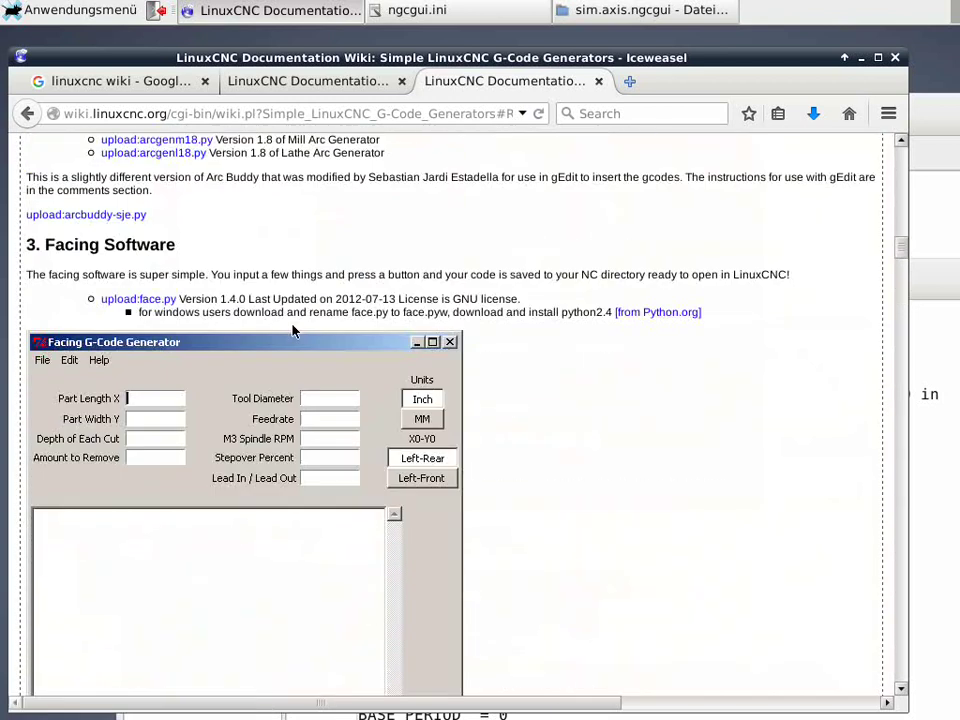
scroll(293, 328, "up", 2)
scroll(293, 331, "up", 4)
scroll(295, 331, "up", 5)
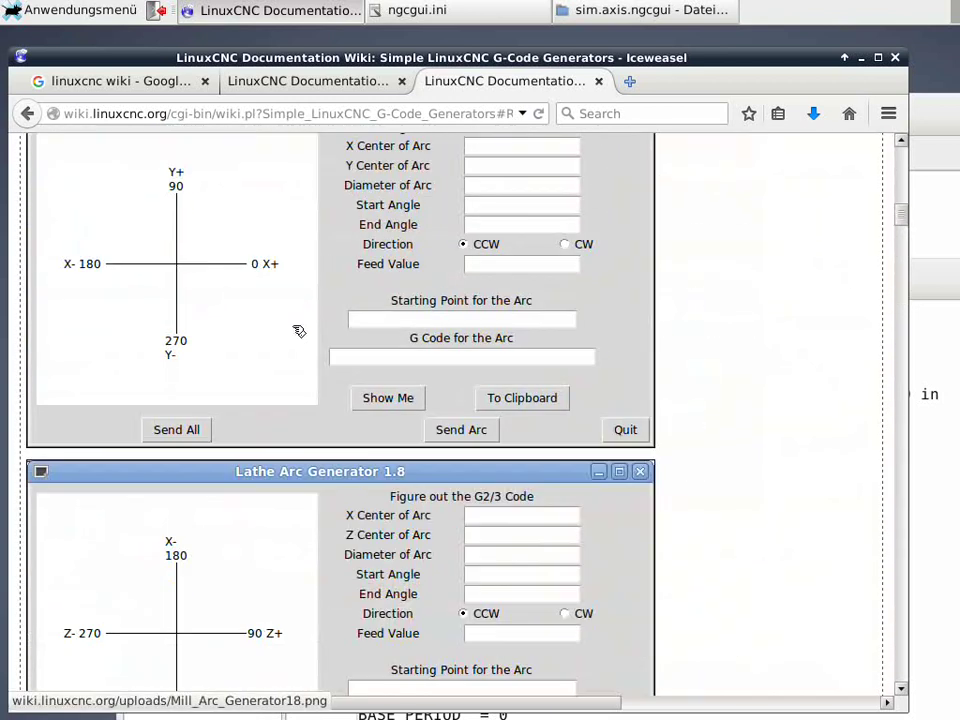
scroll(298, 330, "up", 5)
scroll(300, 327, "up", 5)
scroll(295, 331, "up", 2)
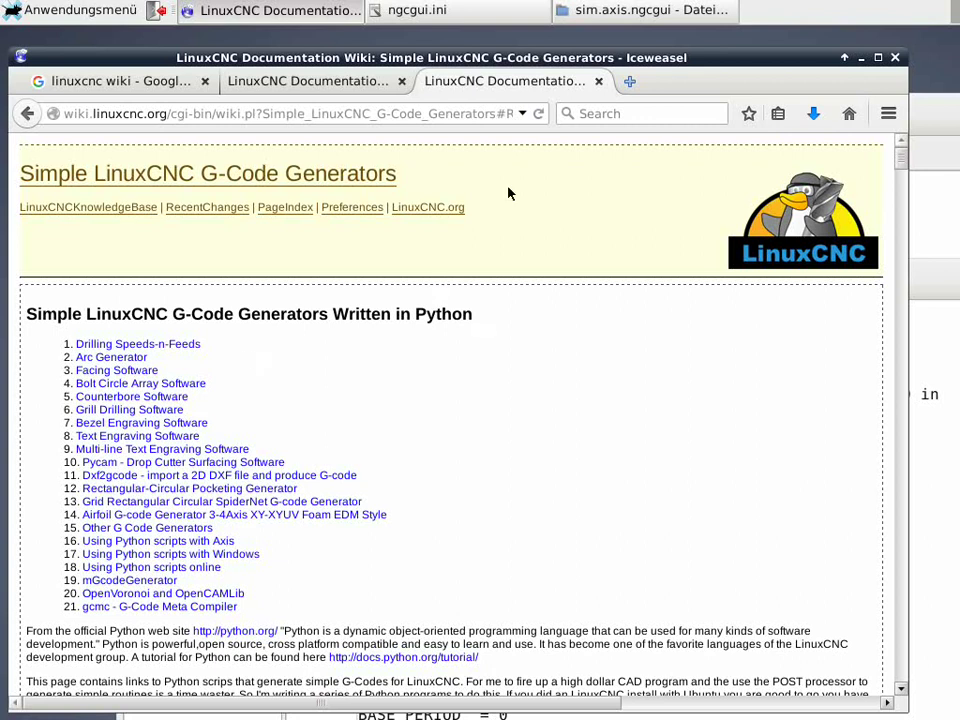
- Open the cnc/linuxcnc/nc_files folder with grid_v1.py and pocket_V1.py, then the applications menu
key("alt+Tab")
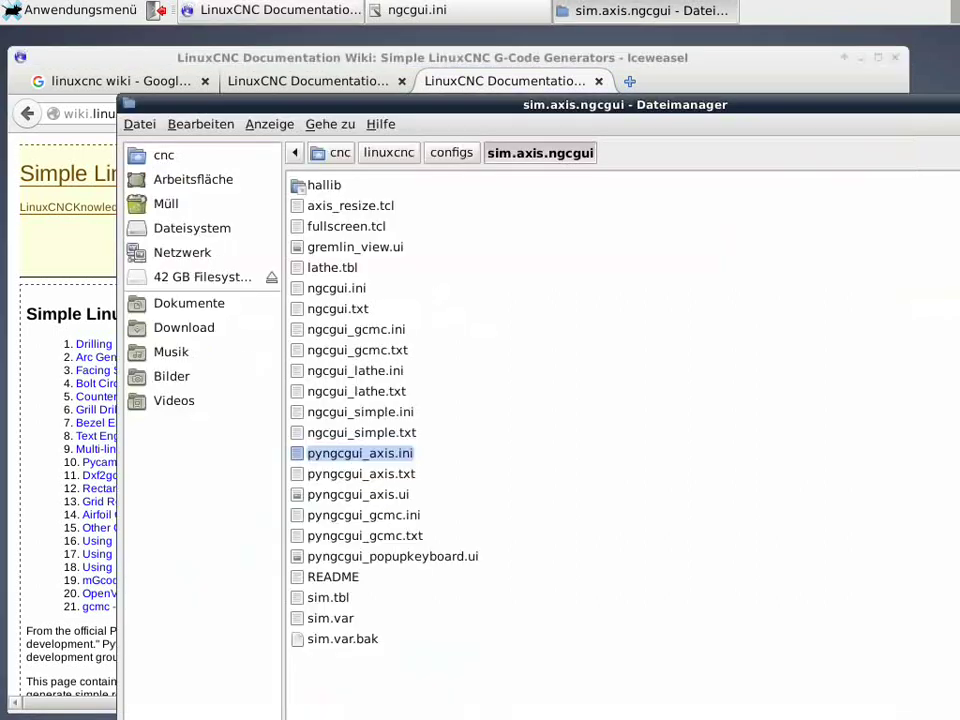
left_click(378, 152)
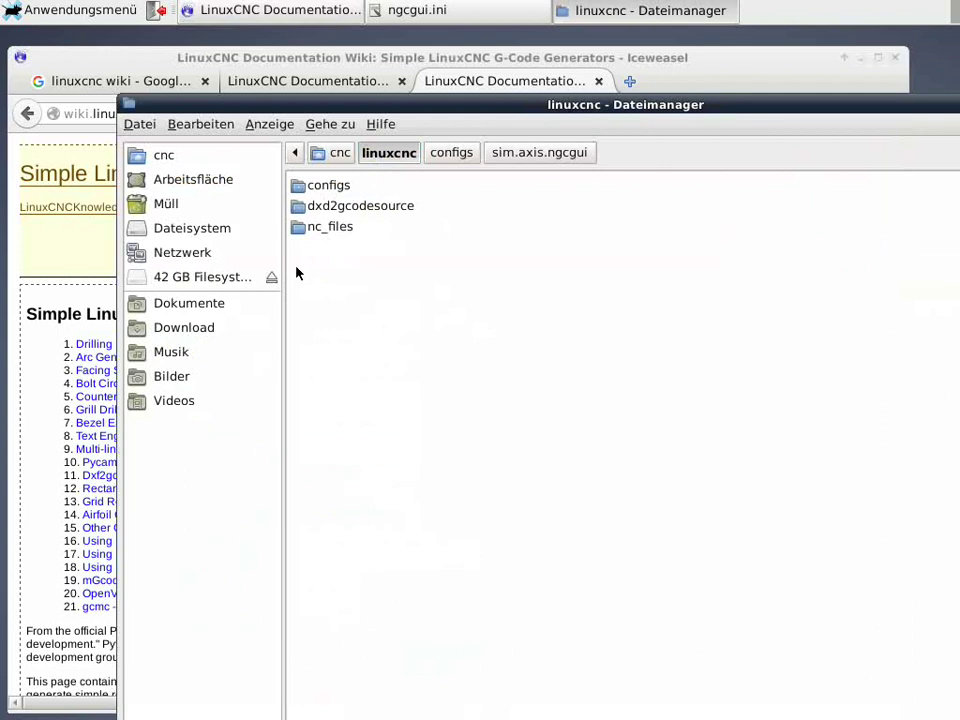
left_click(314, 233)
double_click(314, 232)
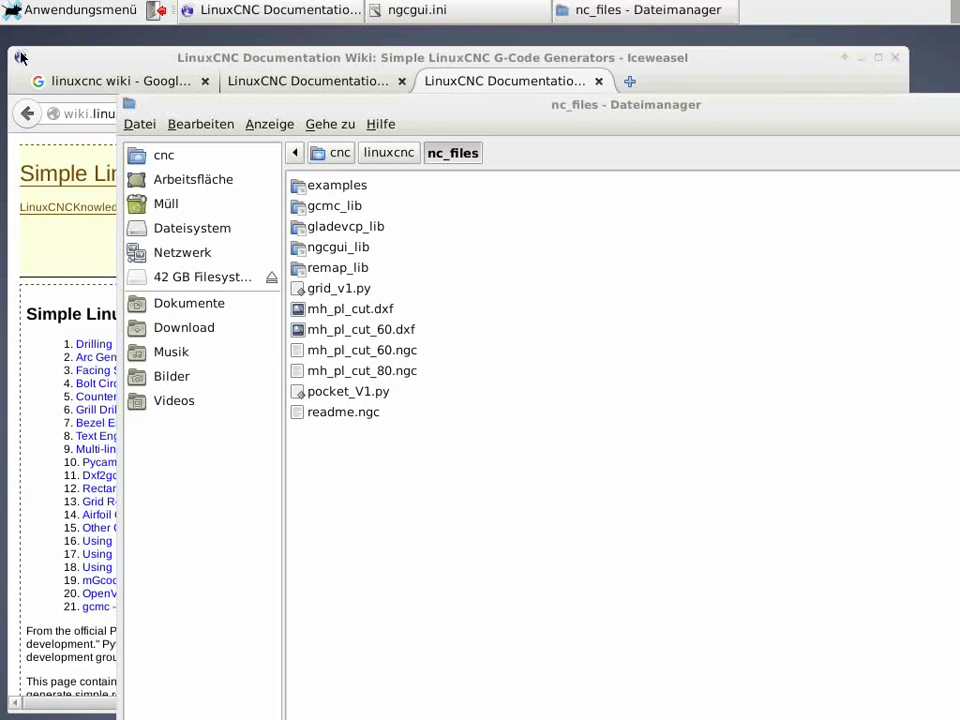
left_click(57, 15)
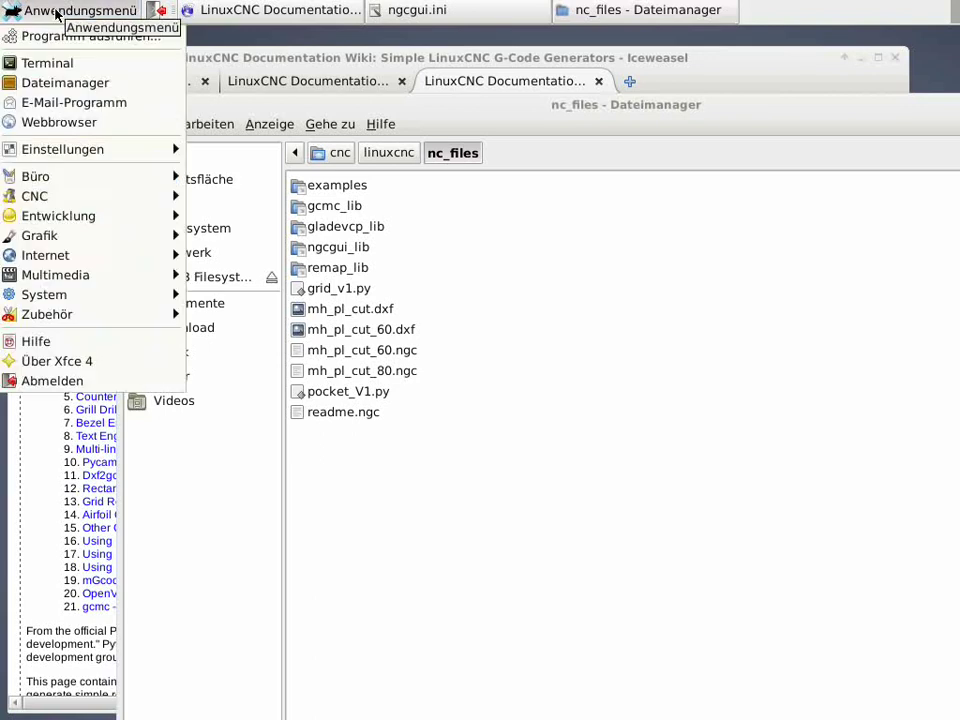
mouse_move(35, 196)
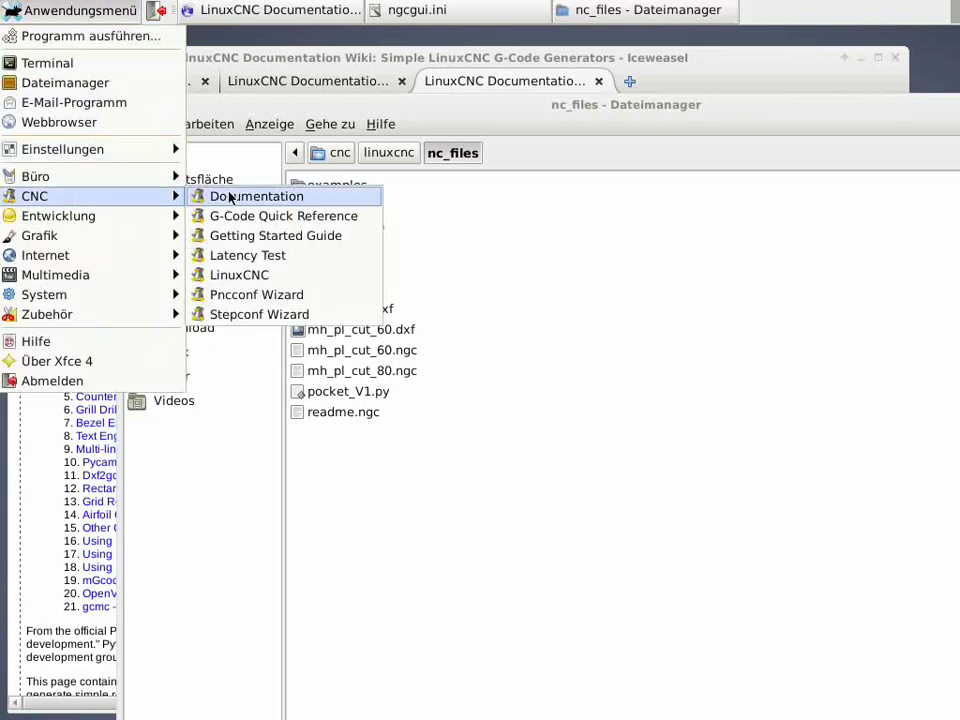
- Launch LinuxCNC and expand Sample Configurations > sim > axis in the Configuration Selector
left_click(253, 272)
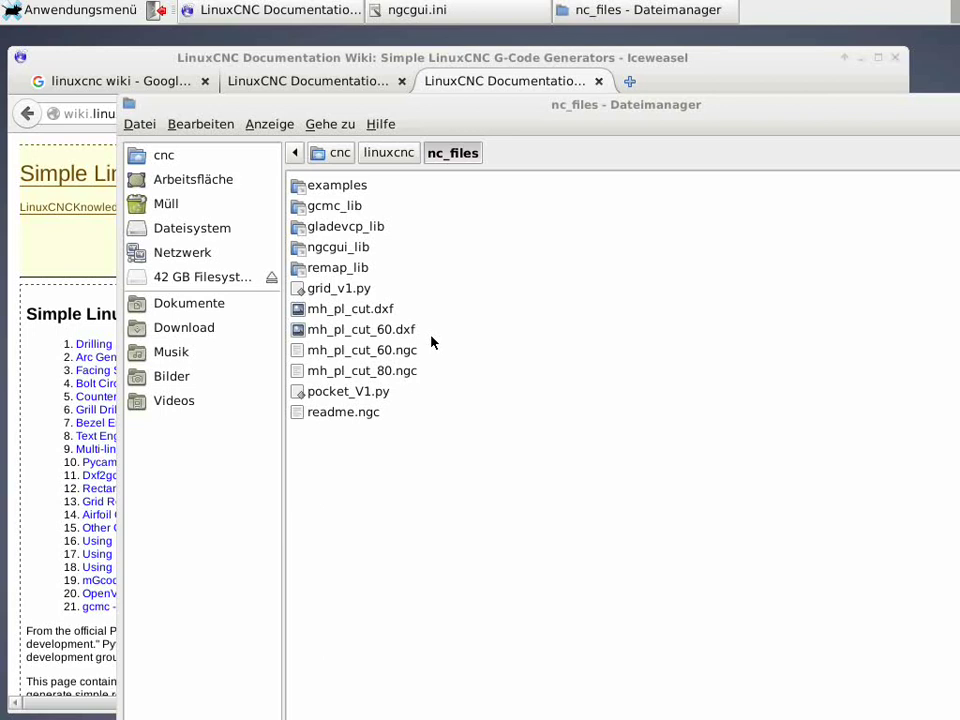
left_click_drag(409, 452, 409, 53)
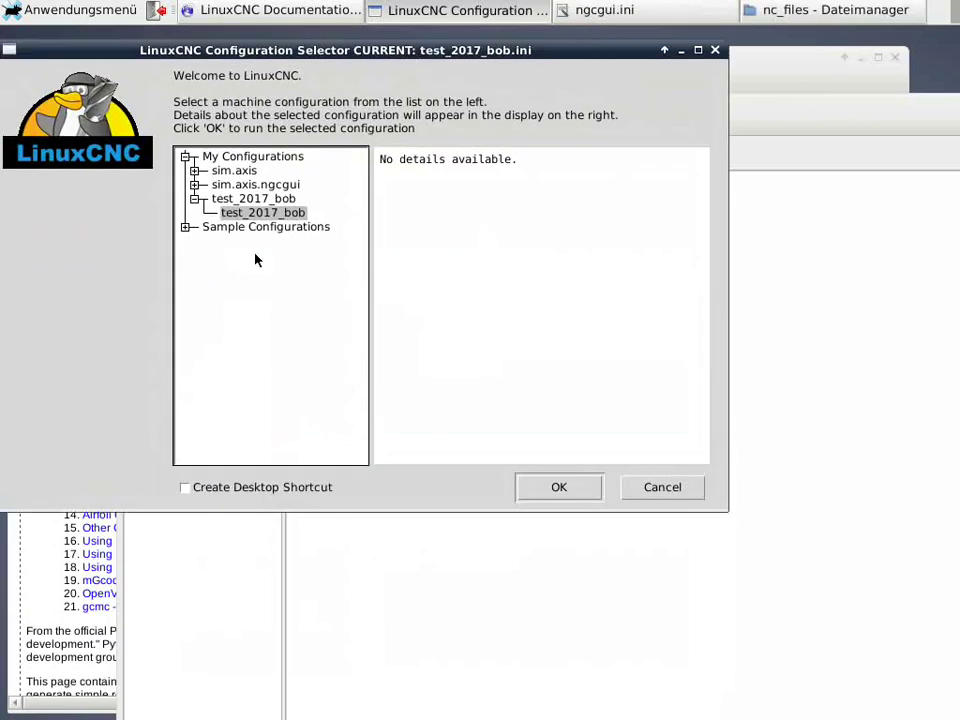
left_click(185, 228)
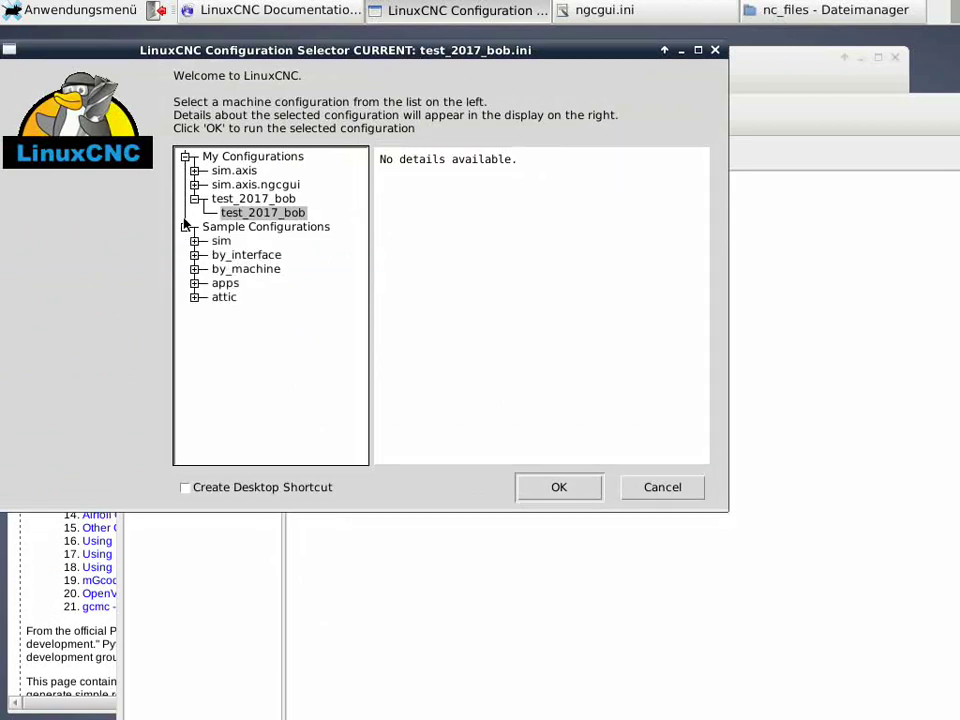
left_click(232, 229)
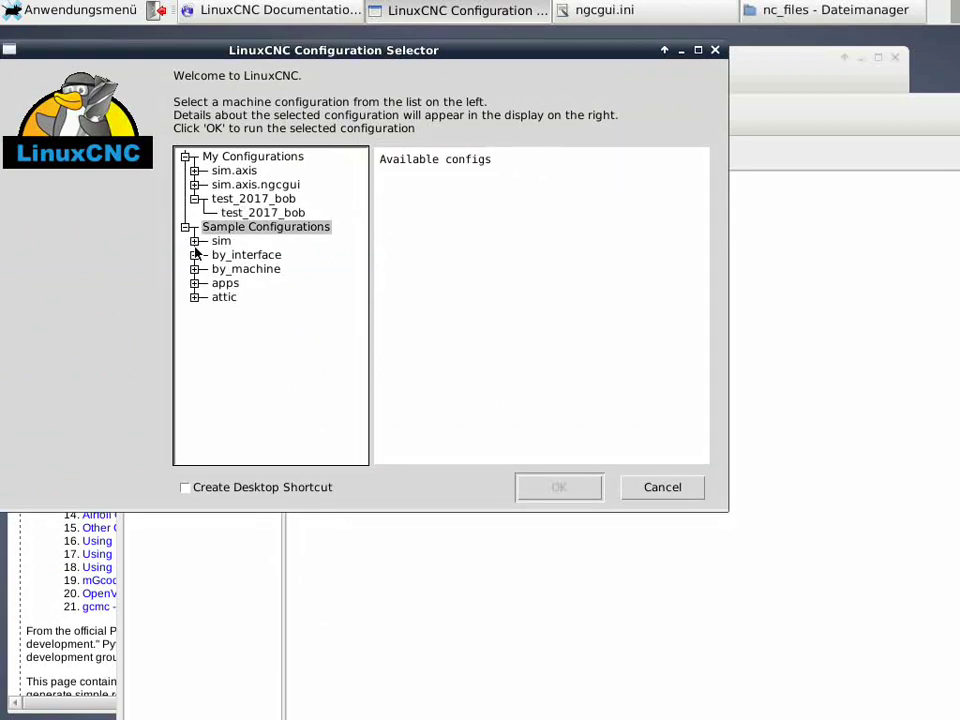
left_click(194, 241)
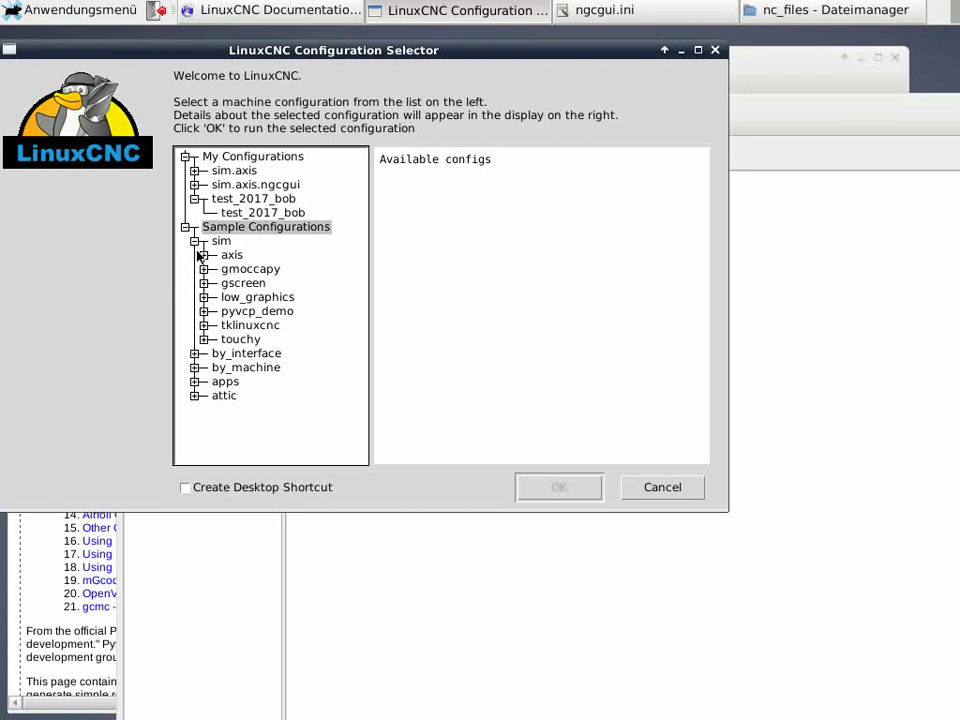
left_click(204, 256)
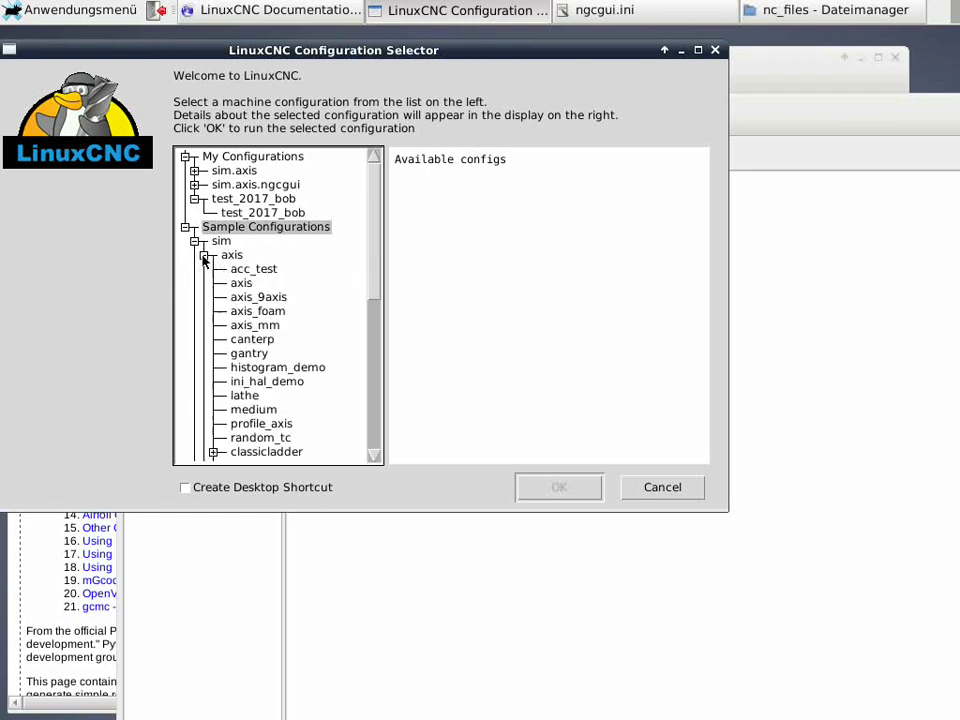
- Expand the ngcgui samples and select the pyngcgui_axis configuration
scroll(248, 335, "down", 2)
scroll(247, 333, "down", 2)
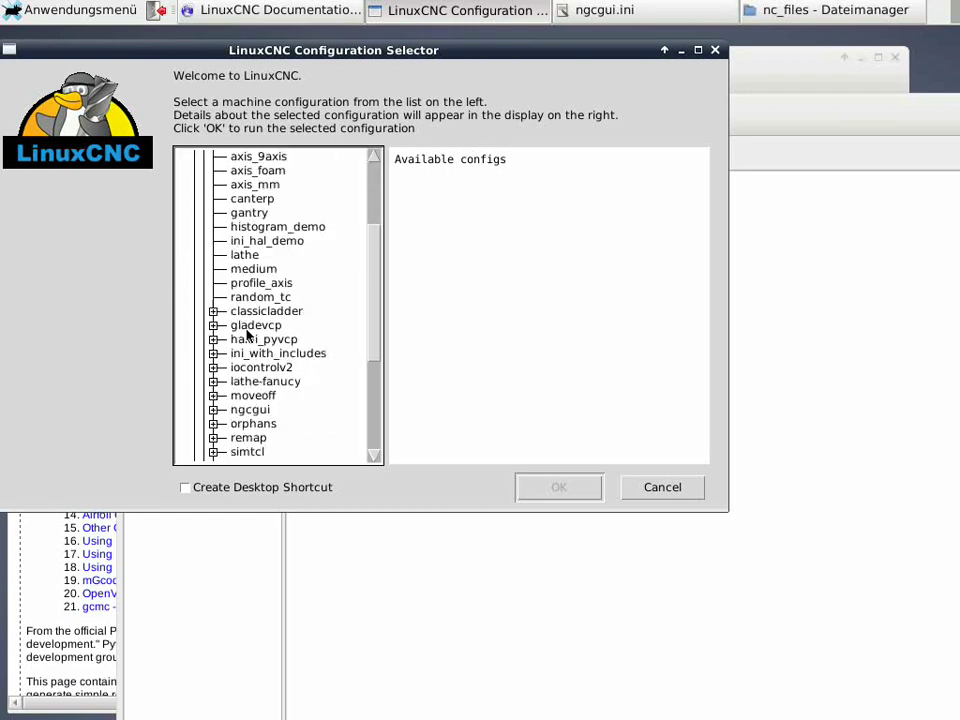
scroll(250, 340, "down", 2)
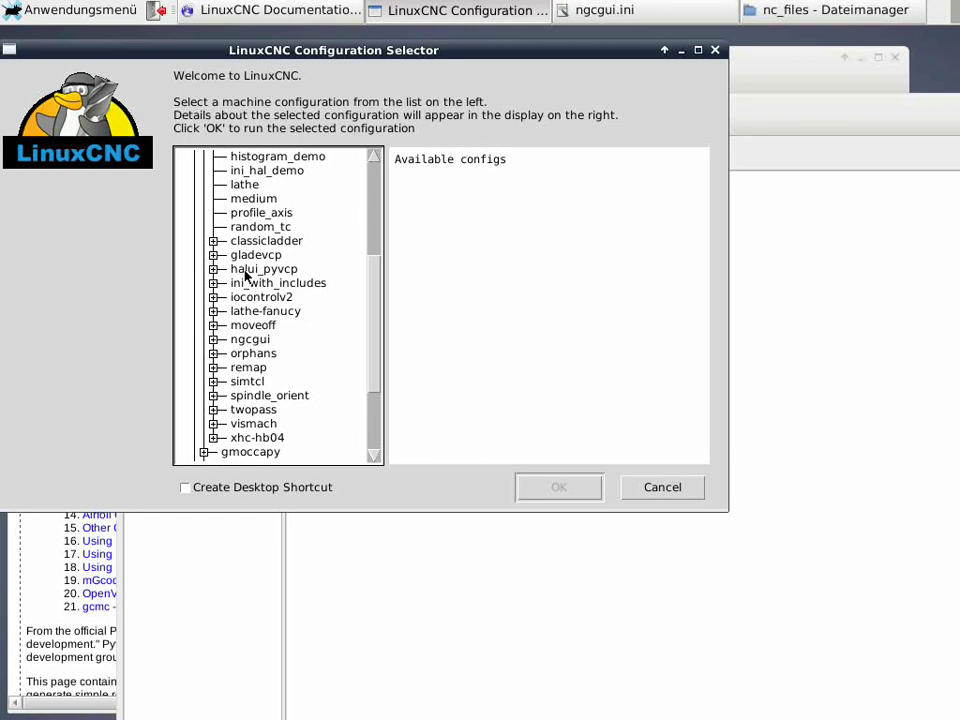
left_click(243, 340)
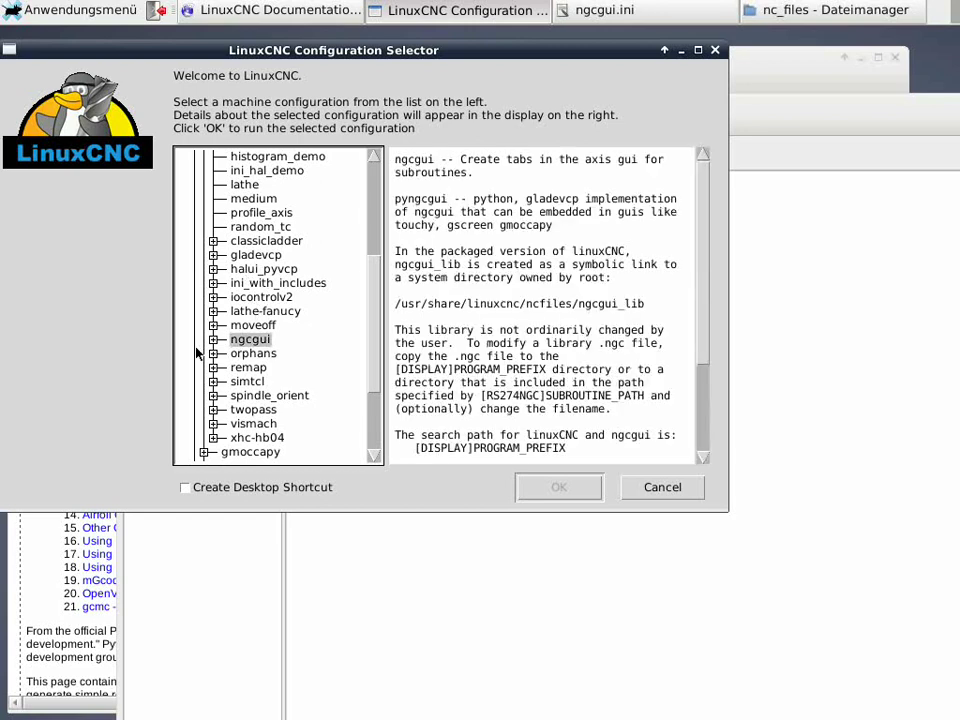
left_click(212, 340)
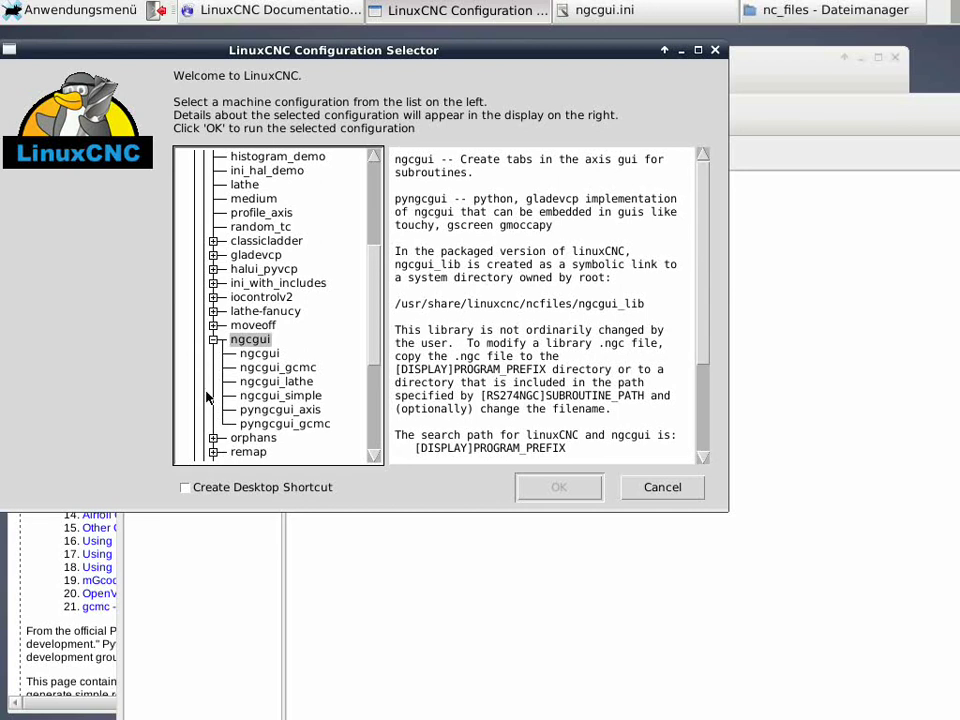
left_click(251, 411)
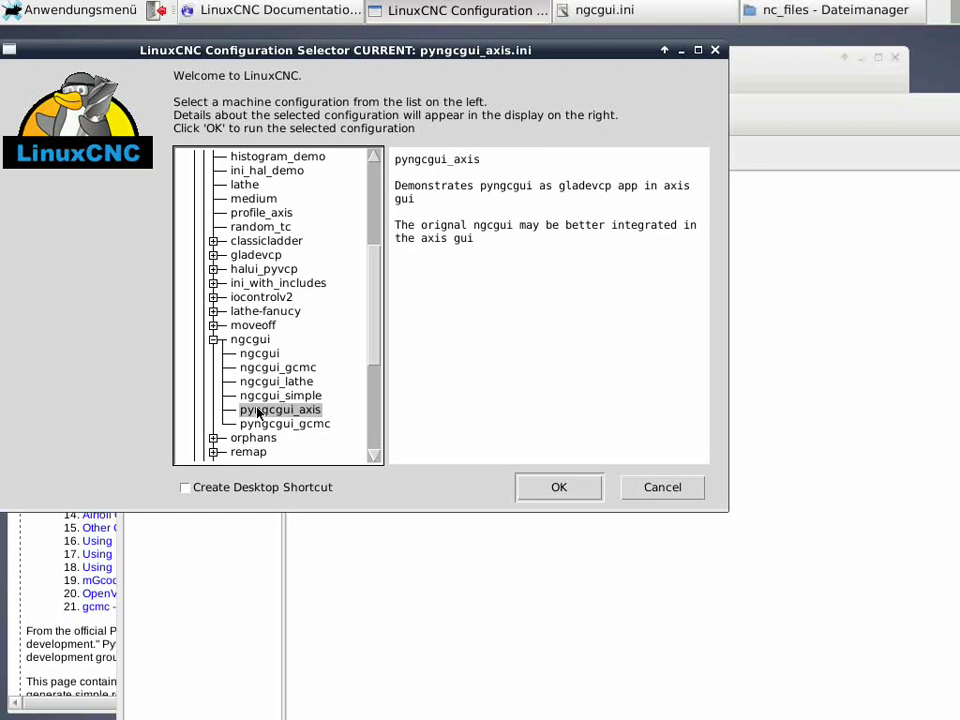
- Run pyngcgui_axis, accepting the copy to home configs as sim.axis.ngcgui-1
left_click(558, 488)
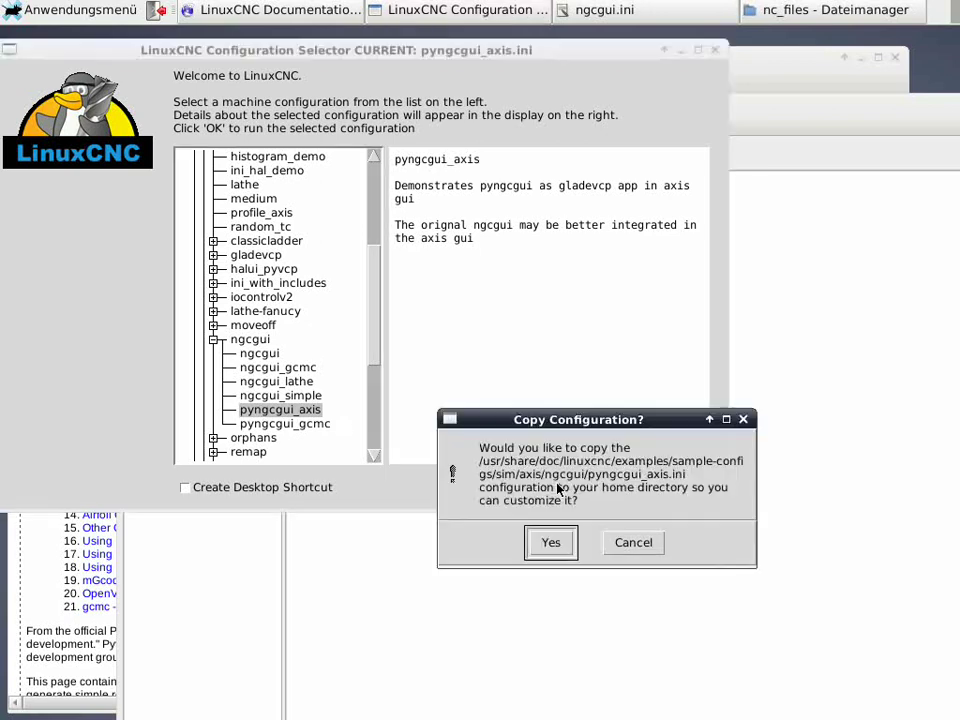
left_click(551, 541)
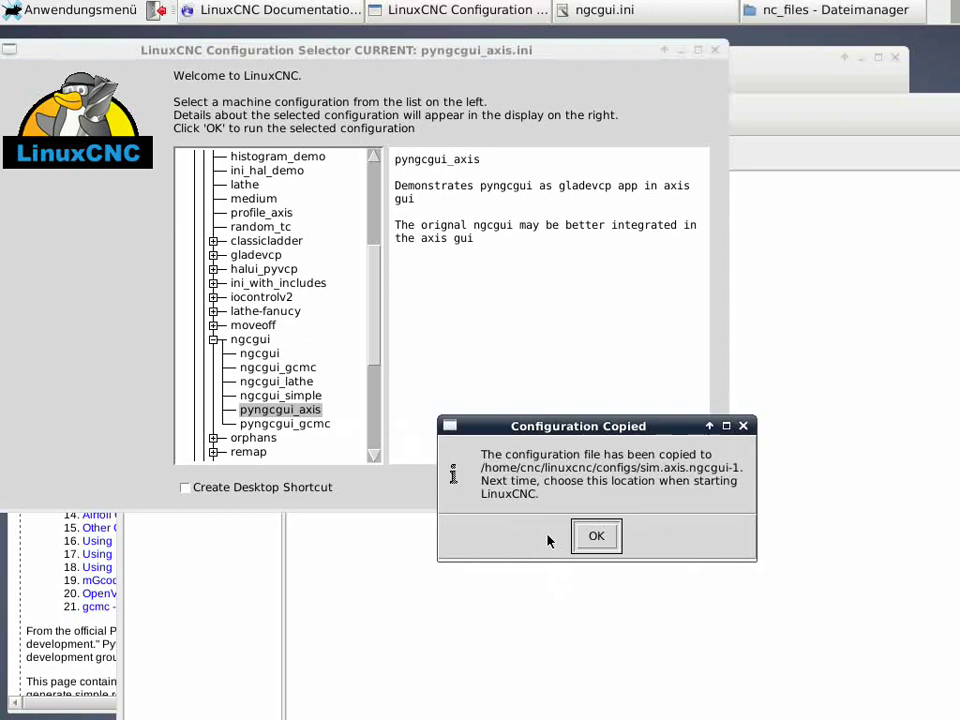
left_click(583, 536)
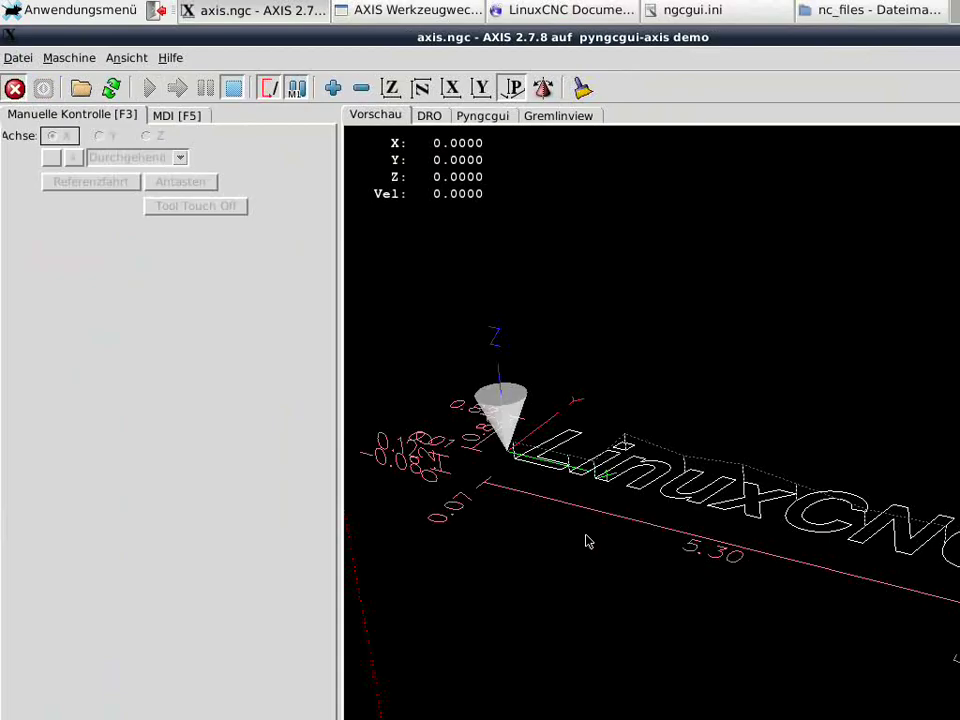
- Browse the Pyngcgui subroutine pages: Custom, arc2 and iquad
left_click(478, 116)
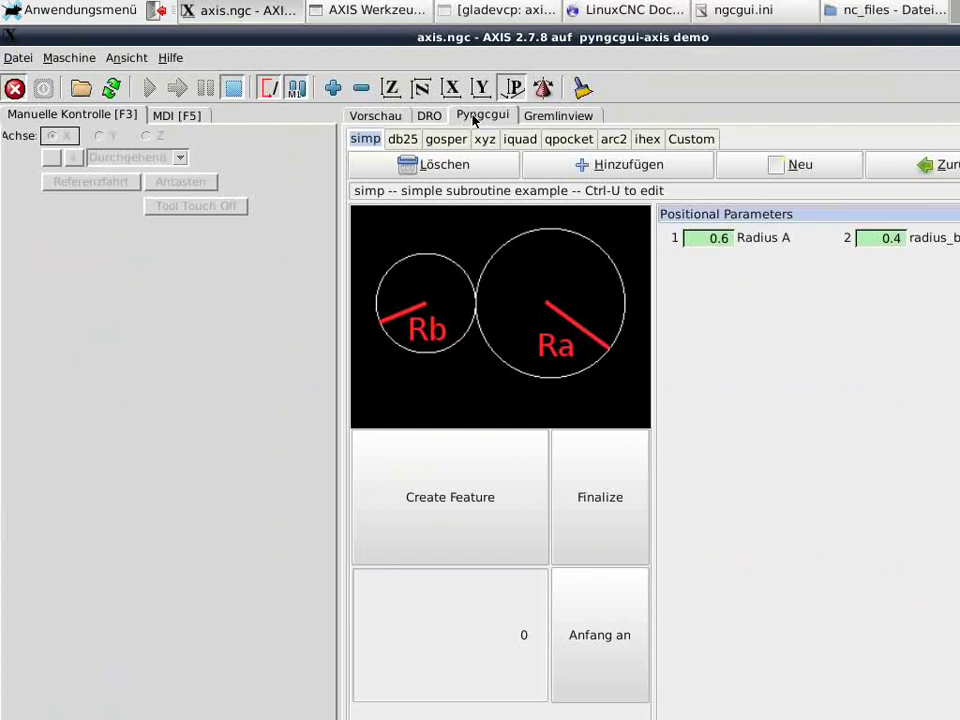
left_click(668, 145)
left_click(606, 140)
left_click(522, 140)
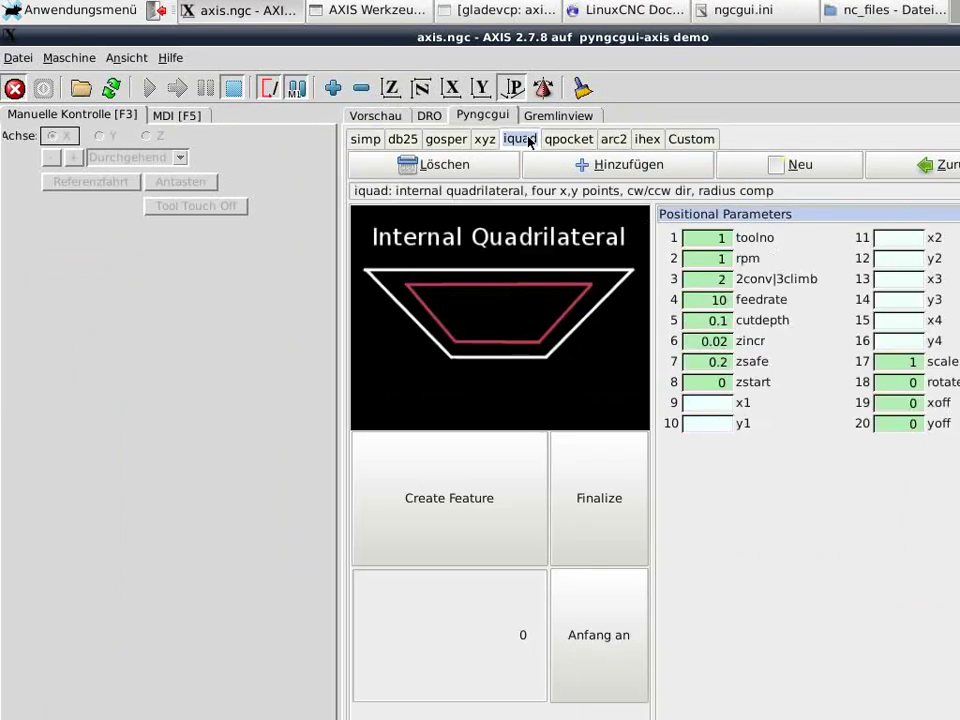
- Rotate the engraved LinuxCNC toolpath in the 3-D view, then quit AXIS via Datei > Beenden
left_click(573, 116)
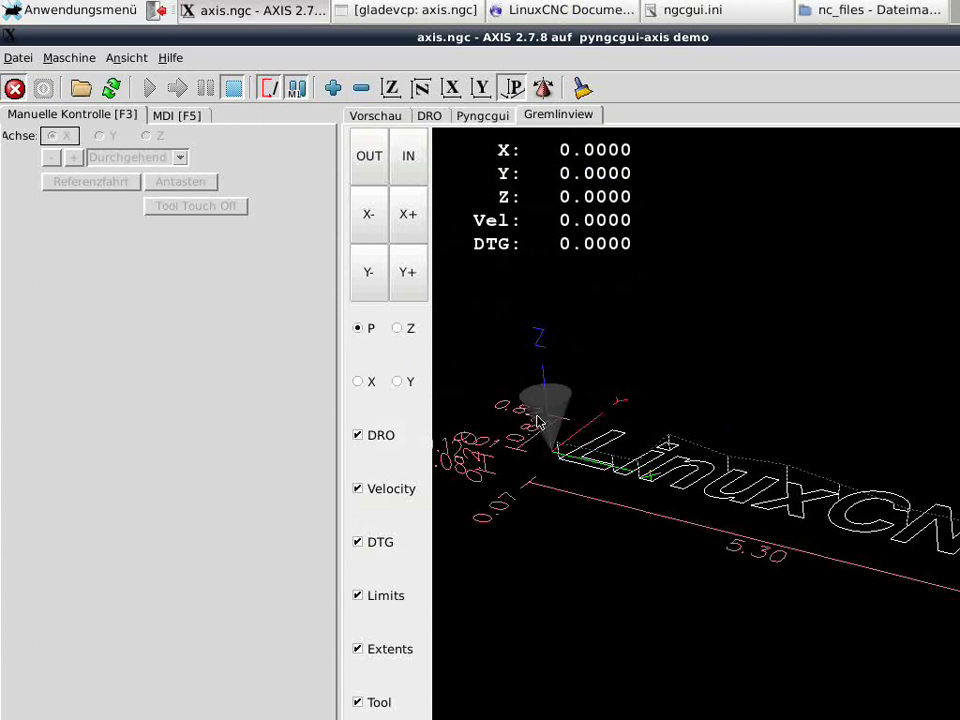
left_click_drag(540, 421, 575, 388)
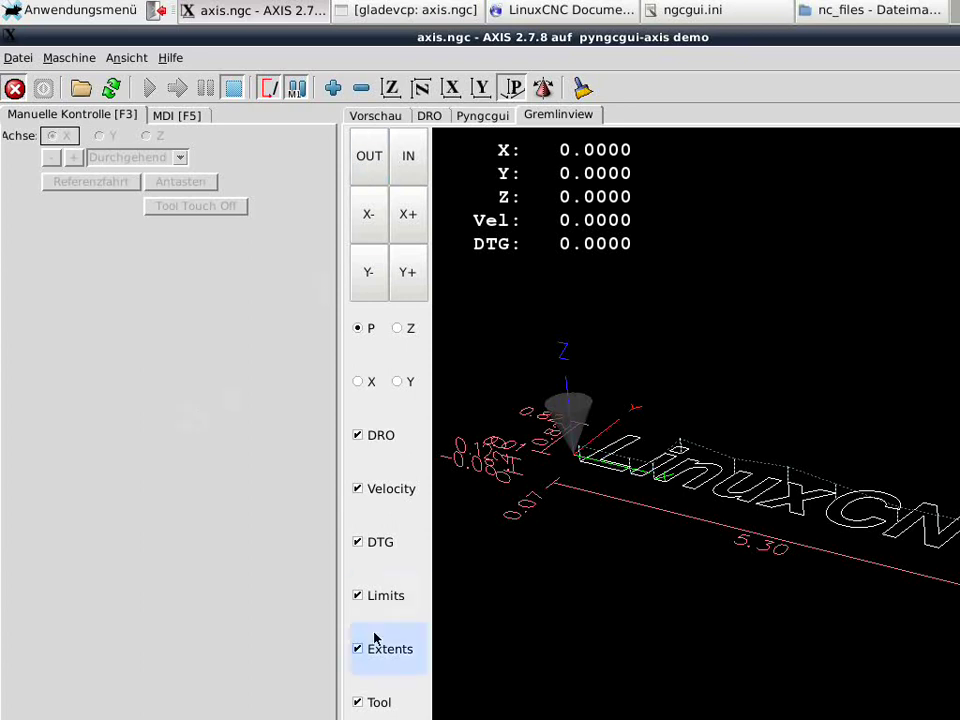
left_click(18, 57)
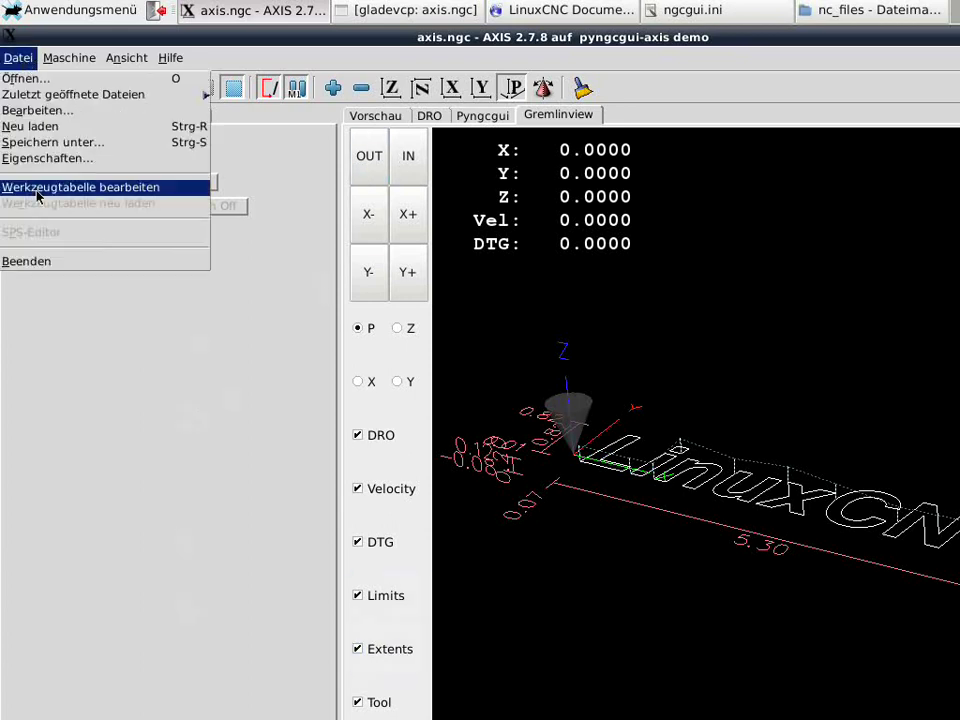
left_click(64, 261)
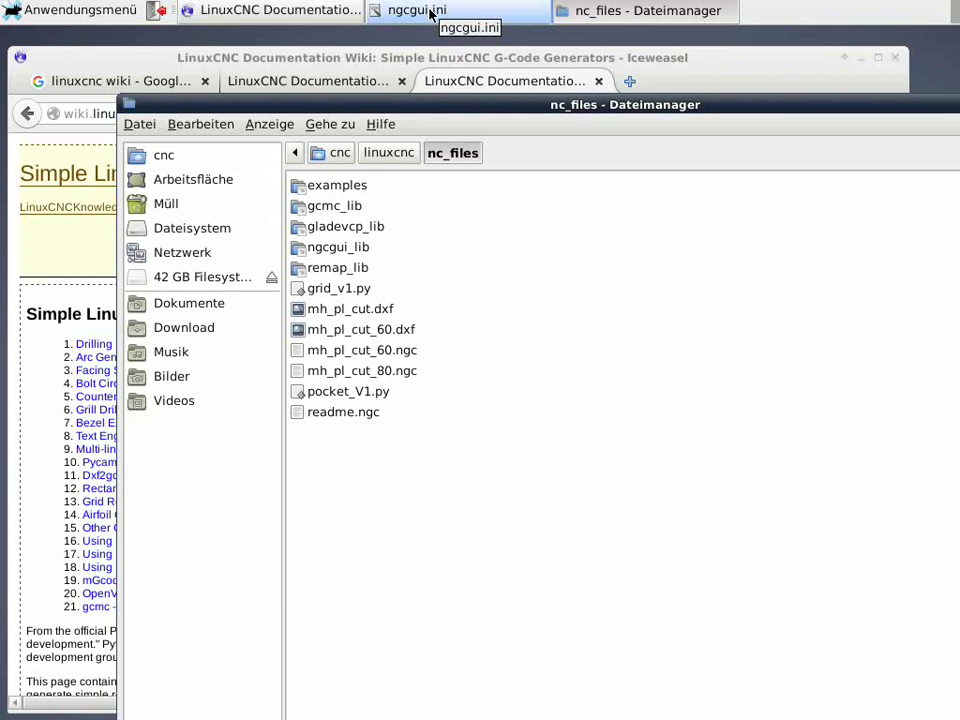
- Reposition the ngcgui.ini editor, scroll to its top, then return to the nc_files window
left_click(293, 12)
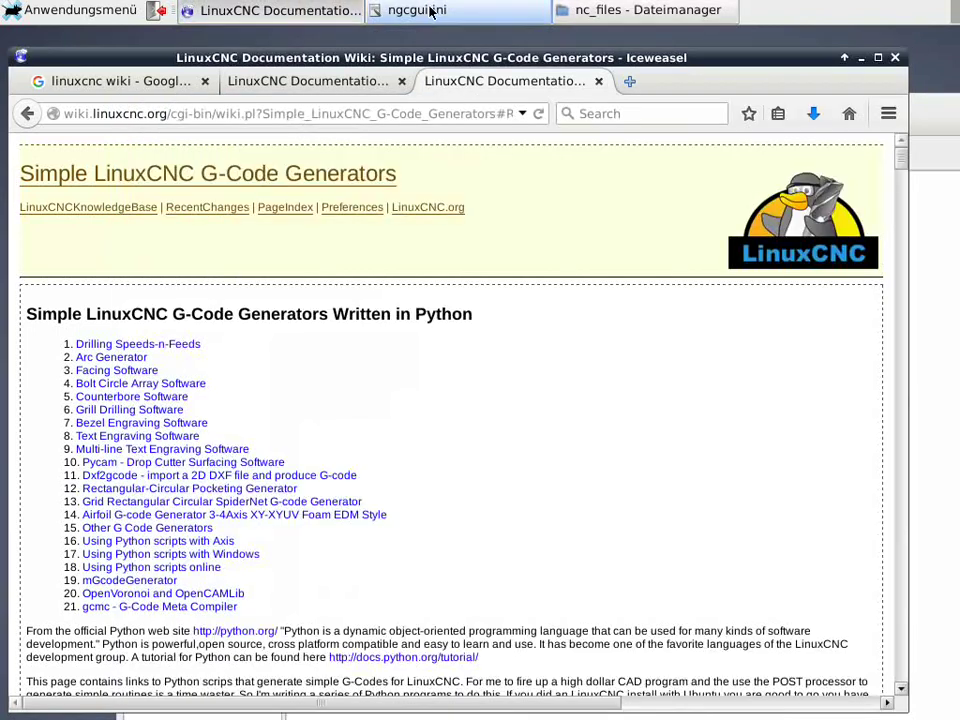
left_click(430, 12)
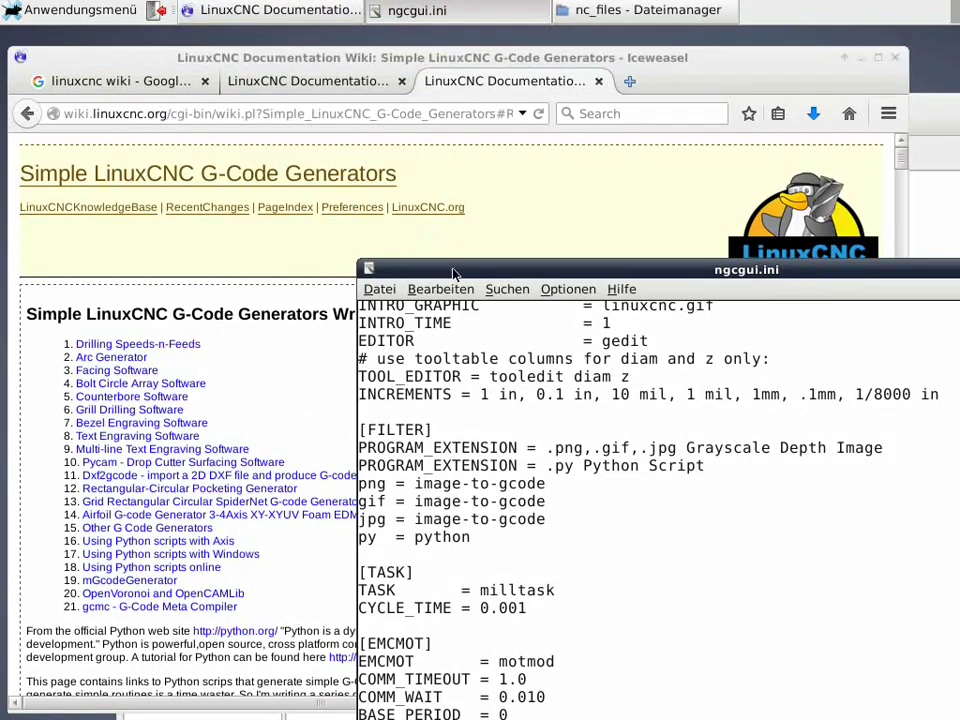
left_click_drag(453, 273, 426, 79)
scroll(441, 180, "up", 8)
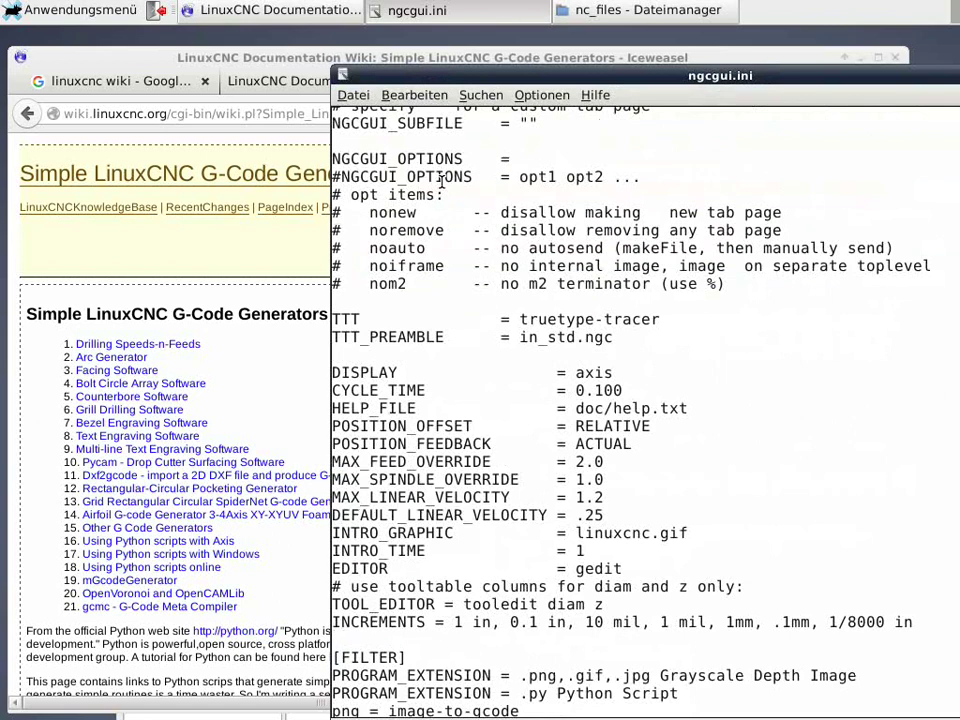
scroll(441, 180, "up", 10)
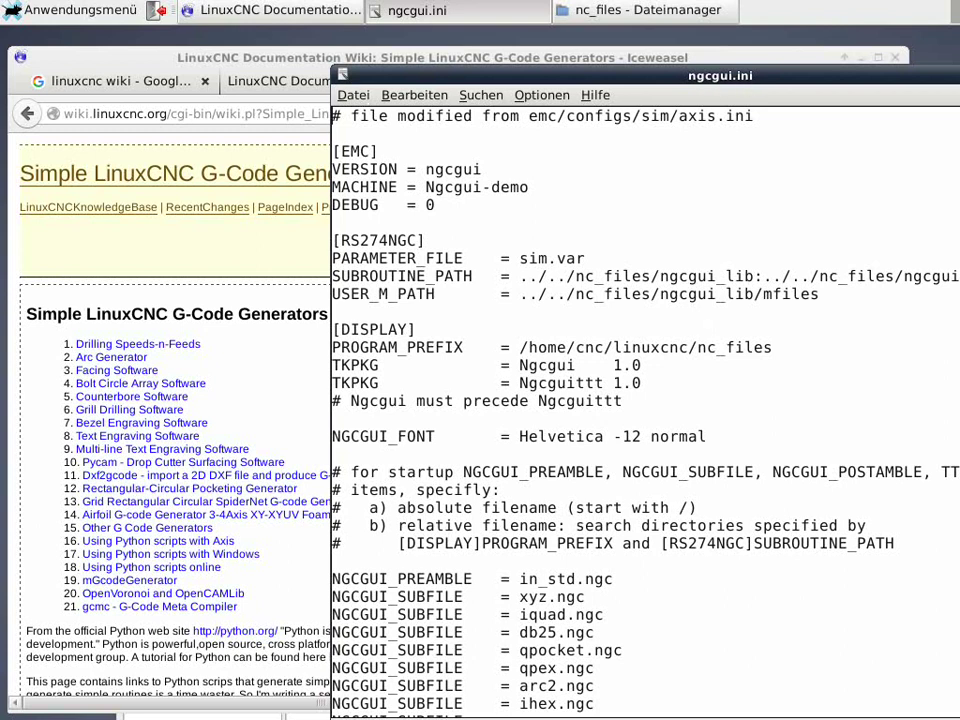
left_click(645, 10)
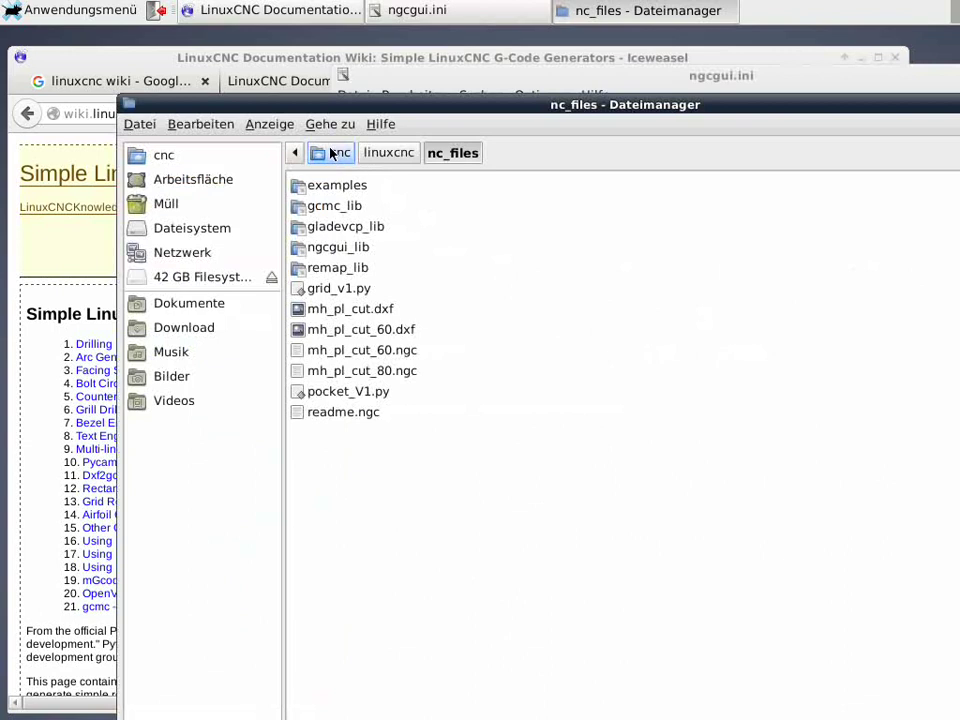
- Navigate to configs/sim.axis.ngcgui, select ngcgui.ini, and bring its editor back in front
left_click(388, 153)
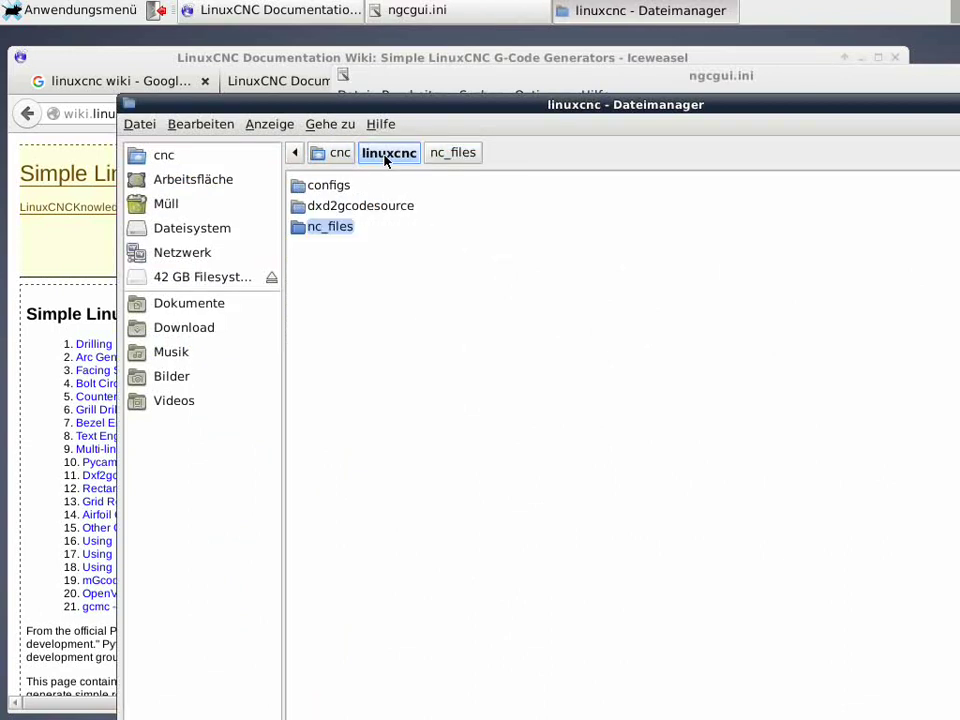
double_click(345, 186)
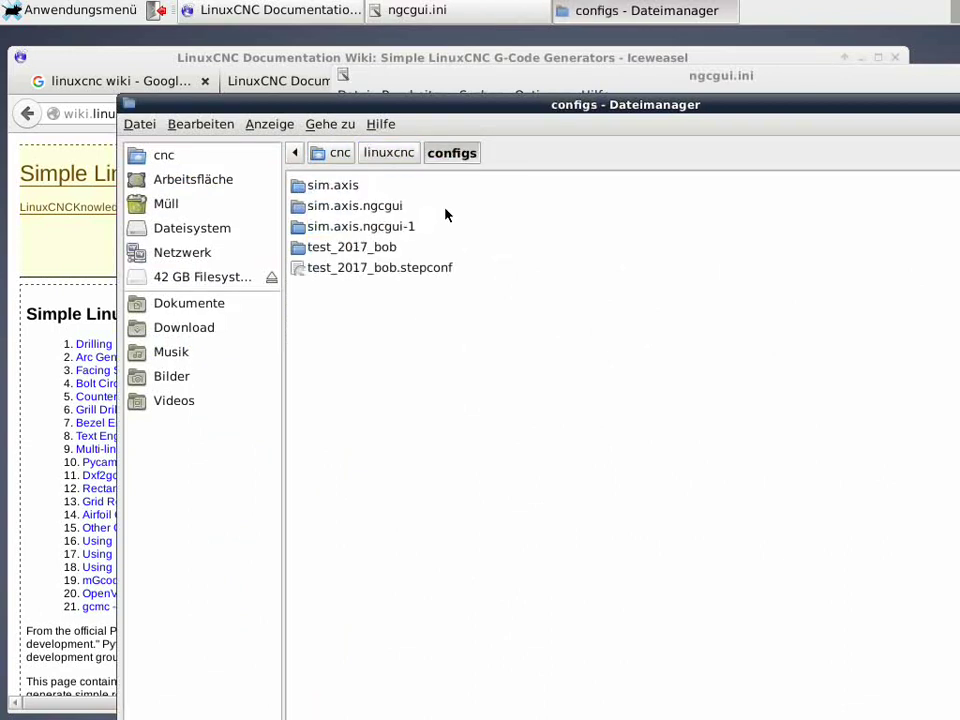
double_click(301, 207)
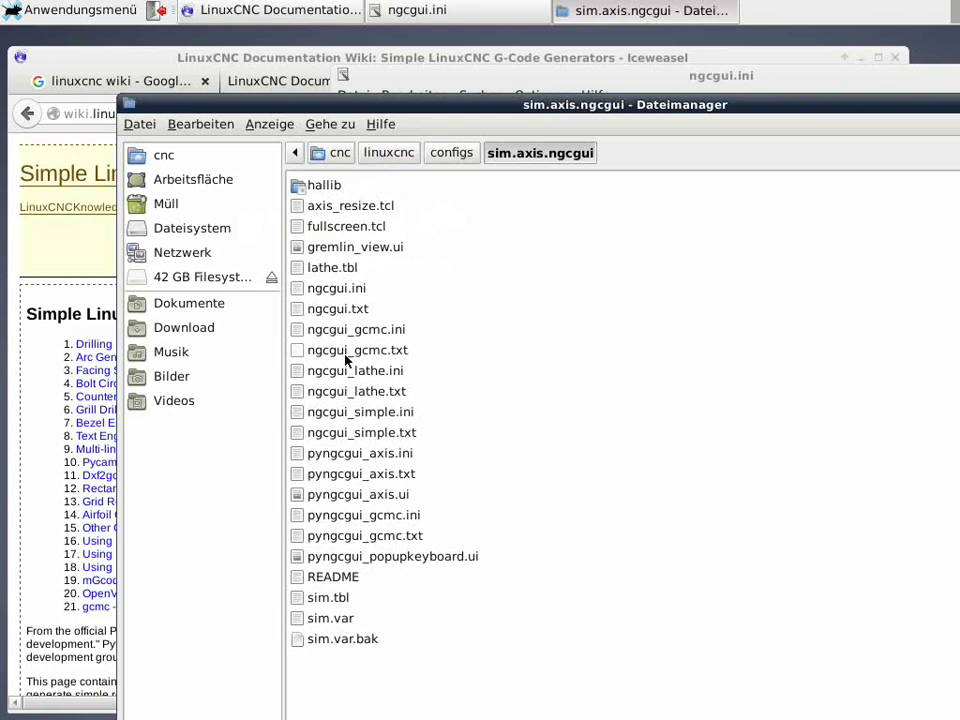
left_click(328, 291)
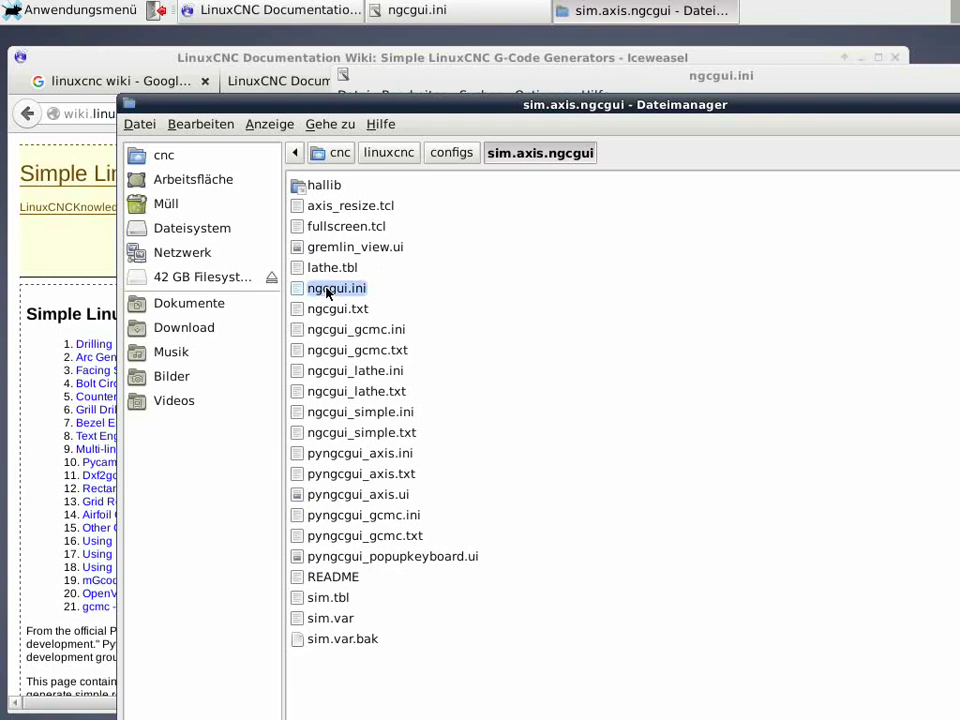
left_click(738, 73)
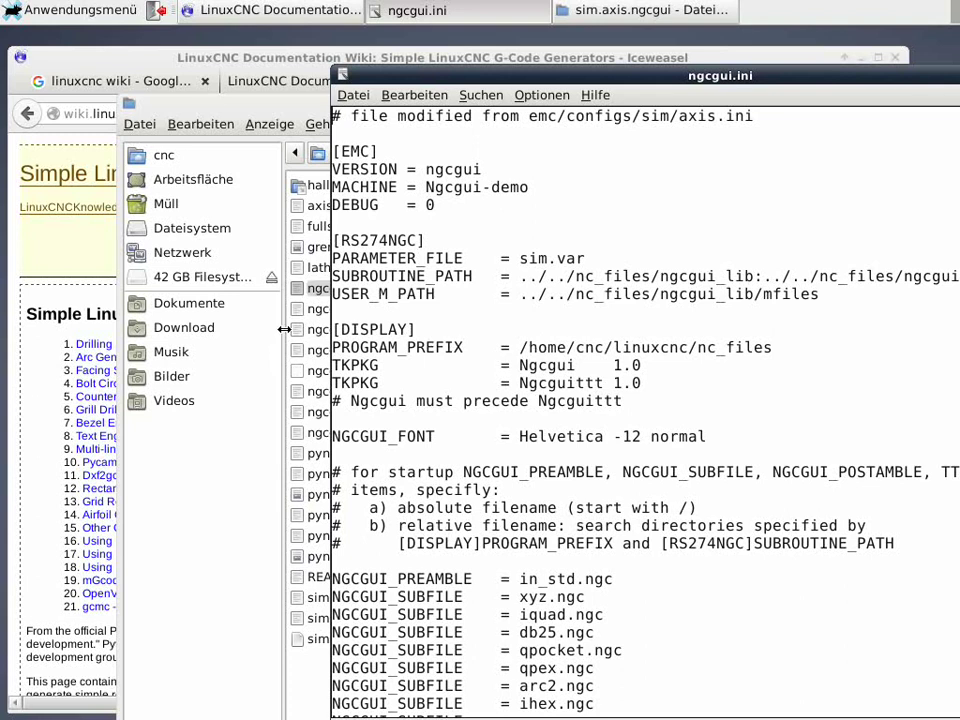
mouse_move(334, 270)
left_mouse_down()
mouse_move(347, 323)
mouse_move(347, 314)
left_mouse_up()
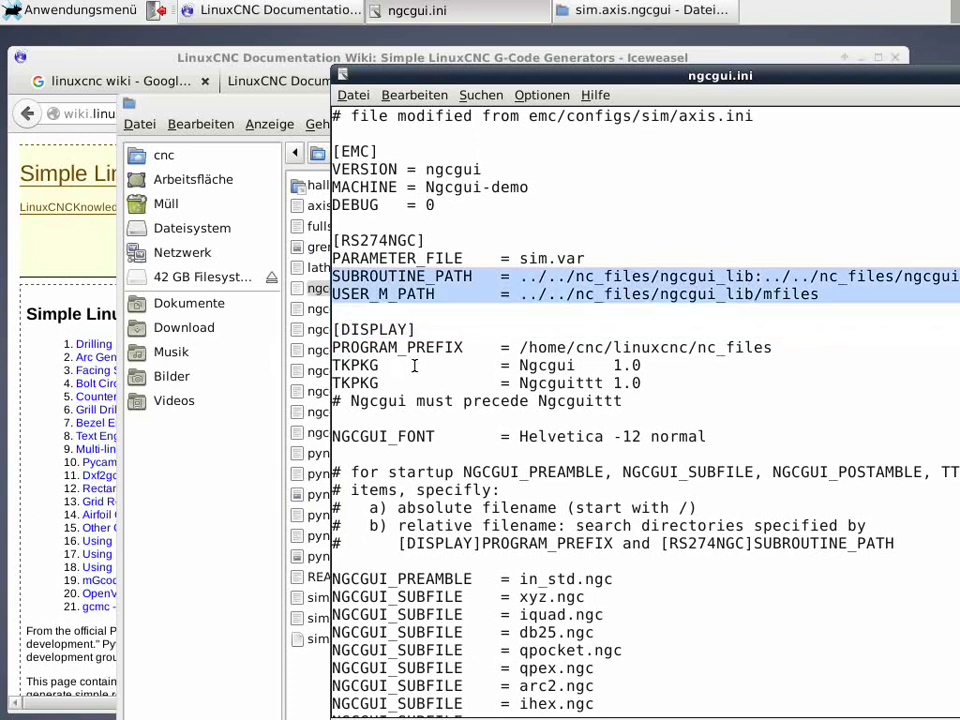
scroll(415, 364, "down", 2)
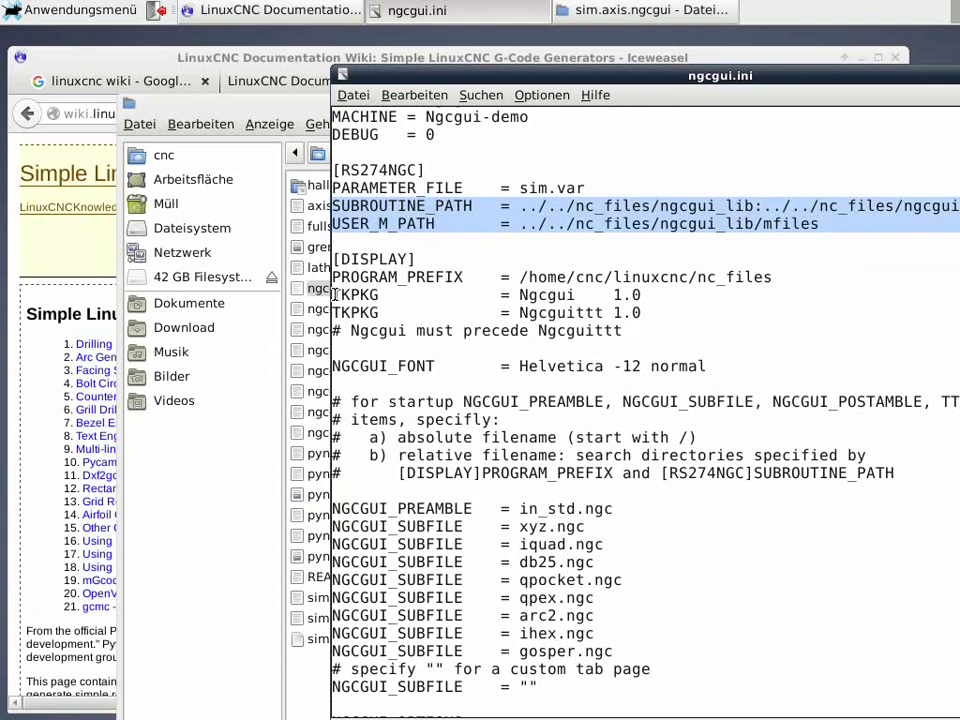
mouse_move(334, 294)
left_mouse_down()
mouse_move(645, 320)
mouse_move(741, 309)
mouse_move(688, 521)
mouse_move(643, 566)
mouse_move(626, 553)
left_mouse_up()
scroll(616, 621, "down", 5)
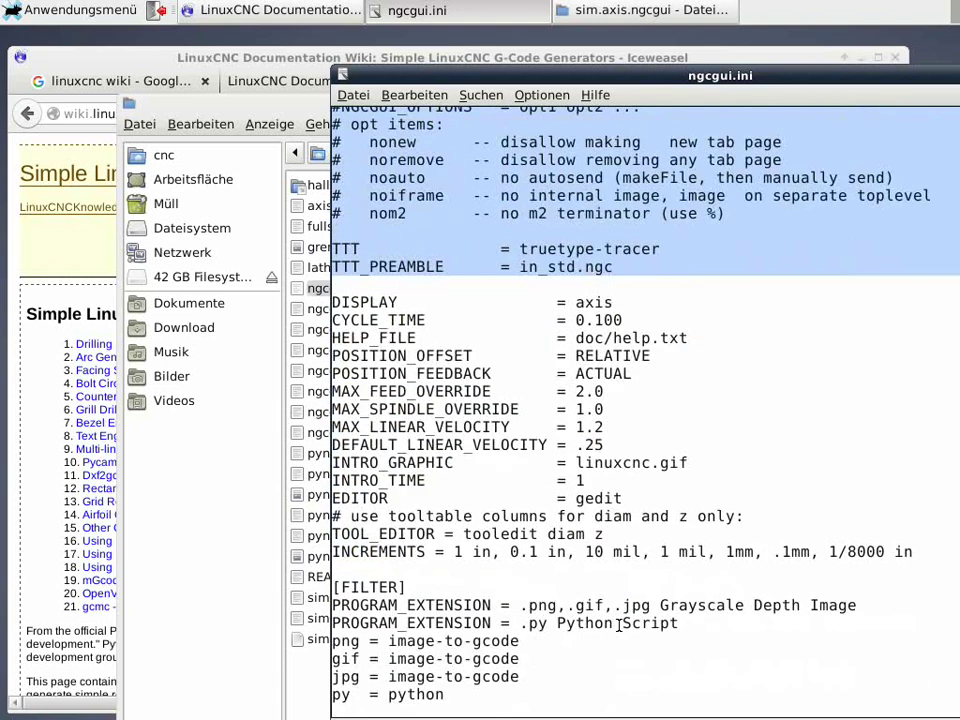
scroll(599, 583, "down", 5)
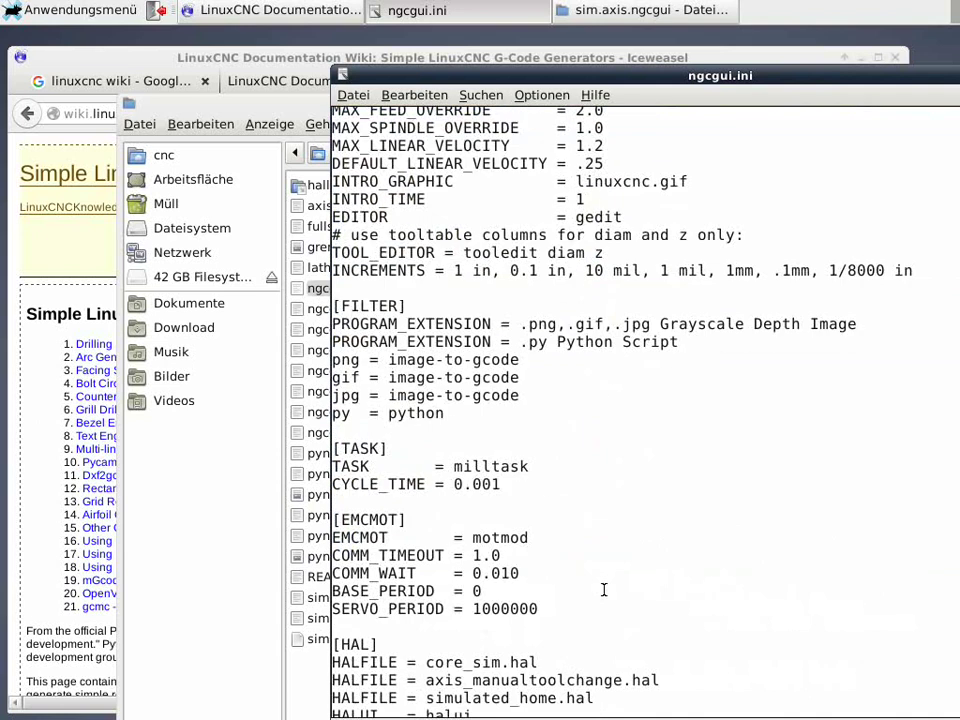
scroll(585, 516, "up", 8)
scroll(551, 381, "up", 10)
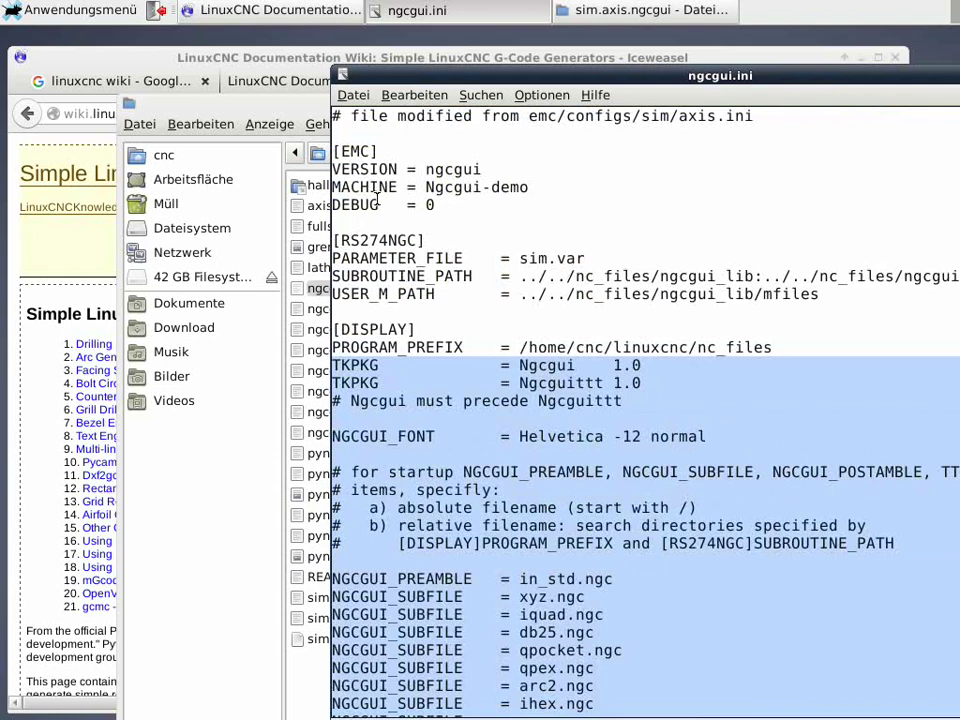
left_click(397, 169)
- Open linuxcnc/configs/test_2017_bob/test_2017_bob.ini in Mousepad, then return to the ngcgui folder
left_click(356, 97)
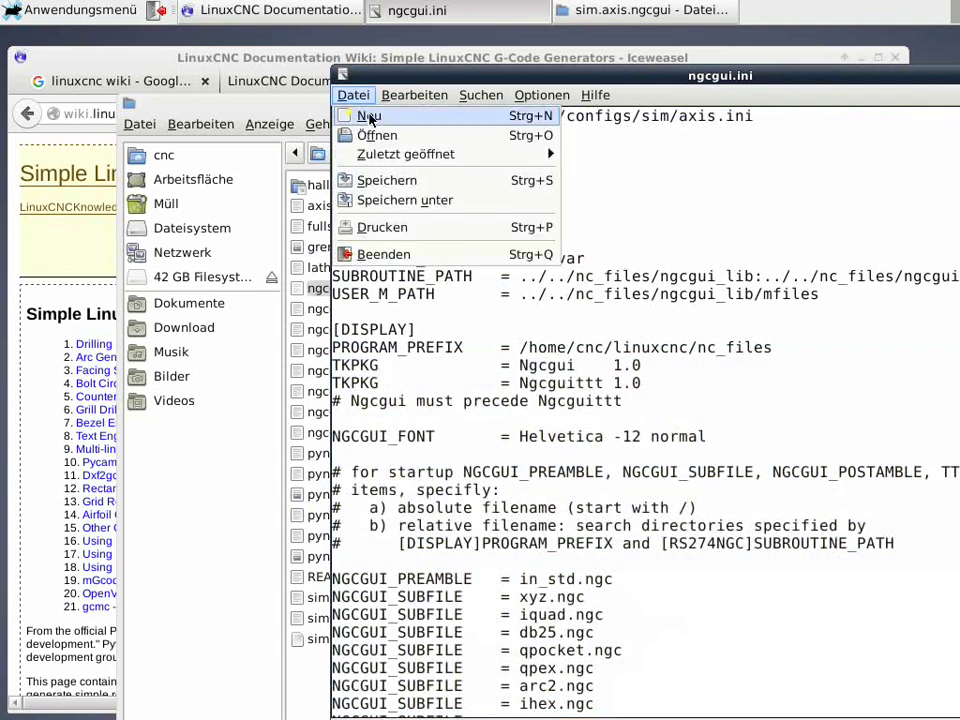
left_click(368, 133)
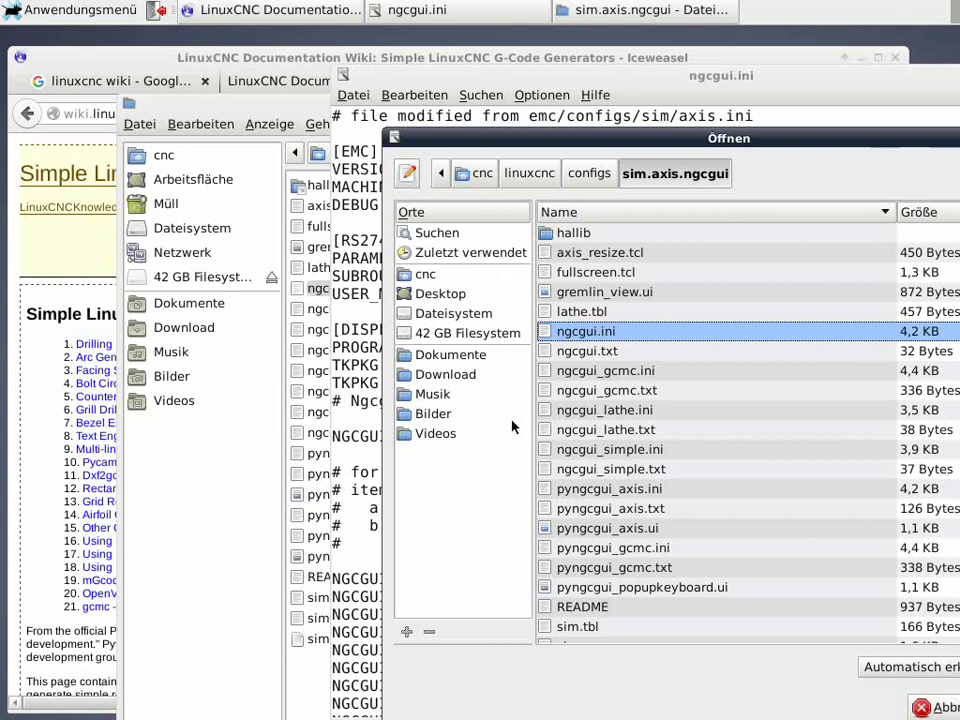
left_click(540, 175)
left_click(589, 173)
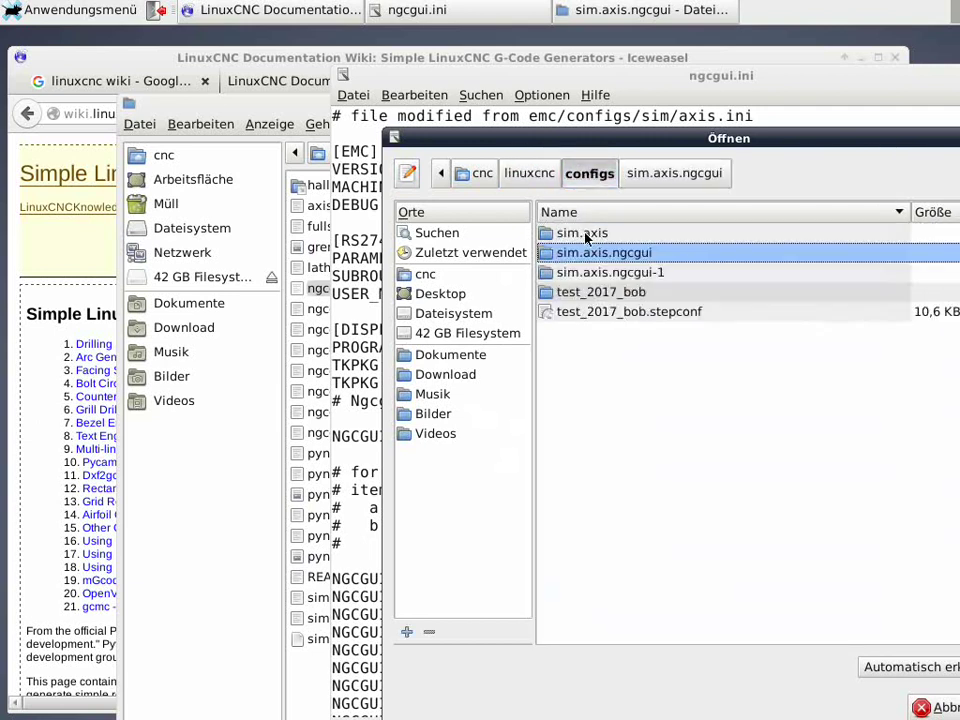
double_click(595, 292)
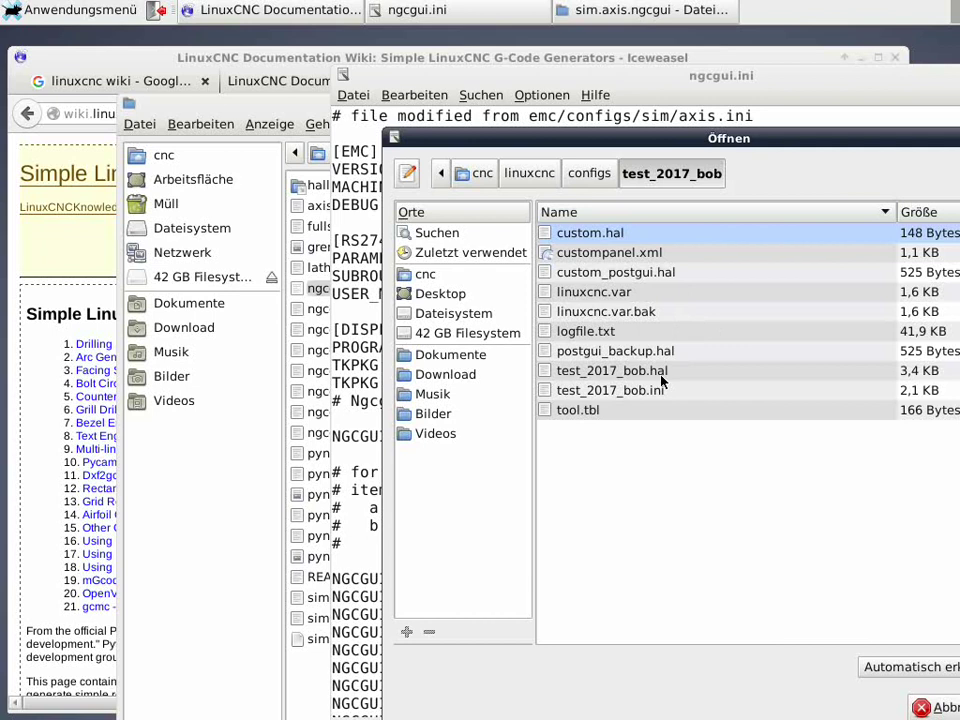
double_click(634, 392)
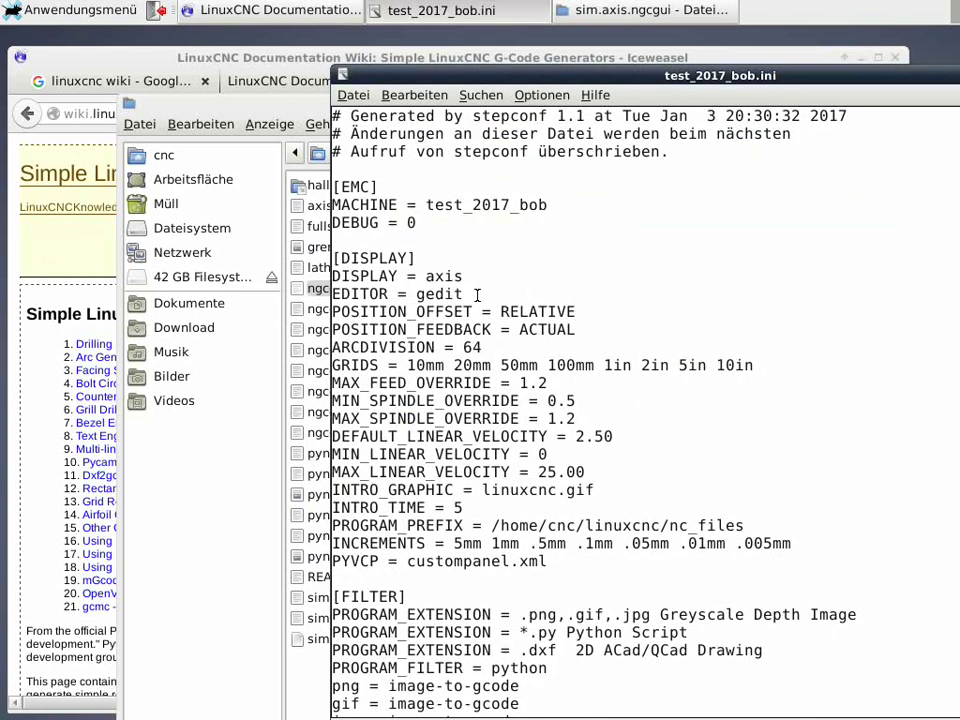
mouse_move(583, 73)
left_mouse_down()
mouse_move(299, 87)
mouse_move(317, 108)
left_mouse_up()
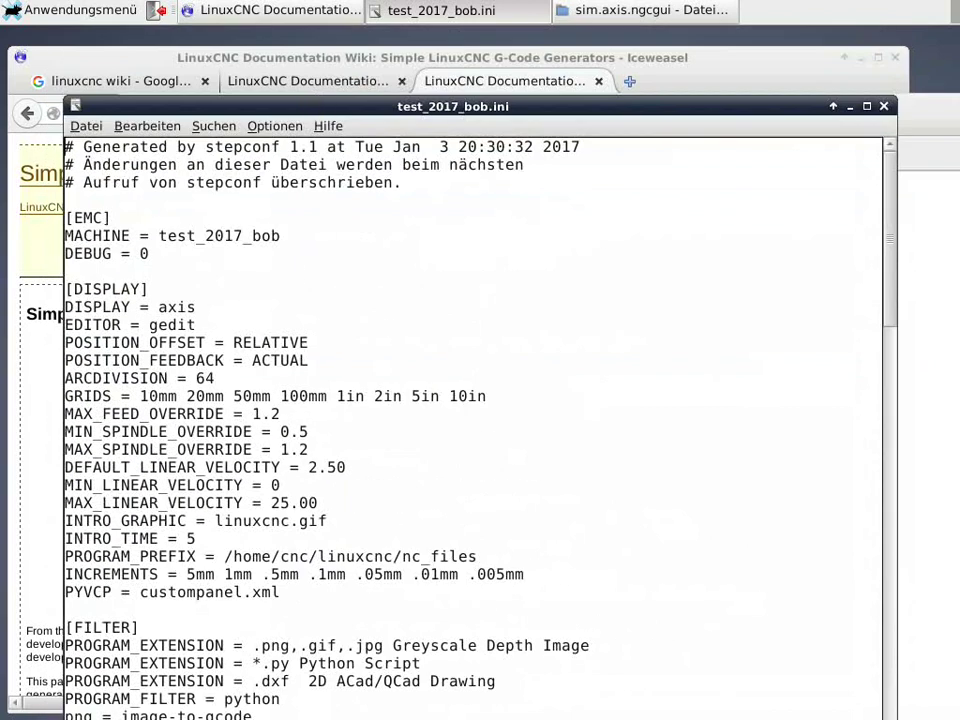
key("alt+Tab")
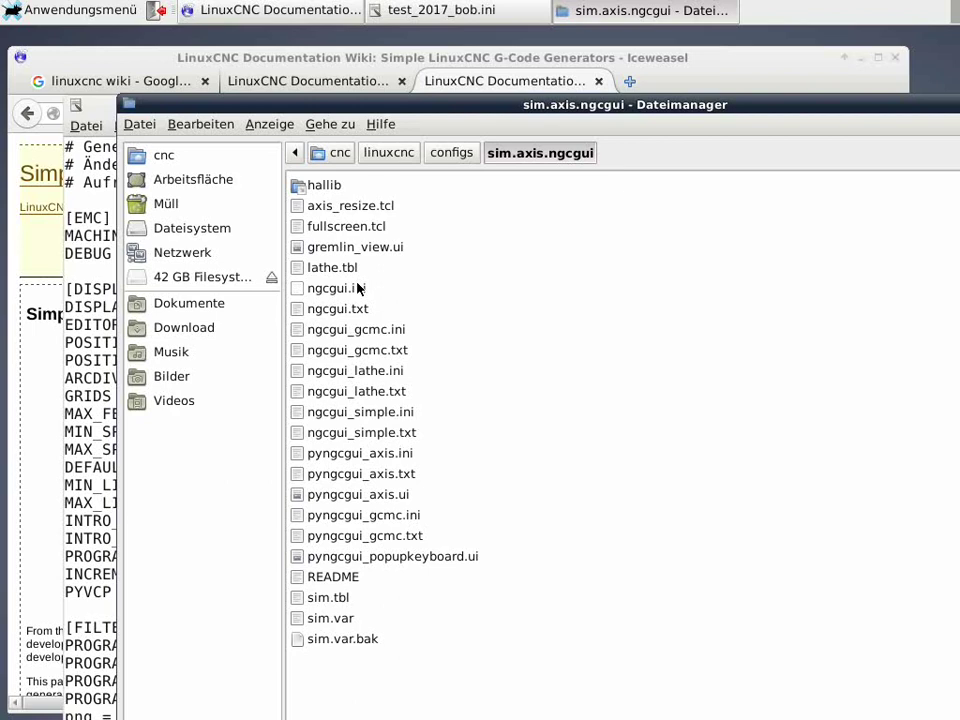
- Open ngcgui.ini from sim.axis.ngcgui in a second Mousepad window
right_click(354, 289)
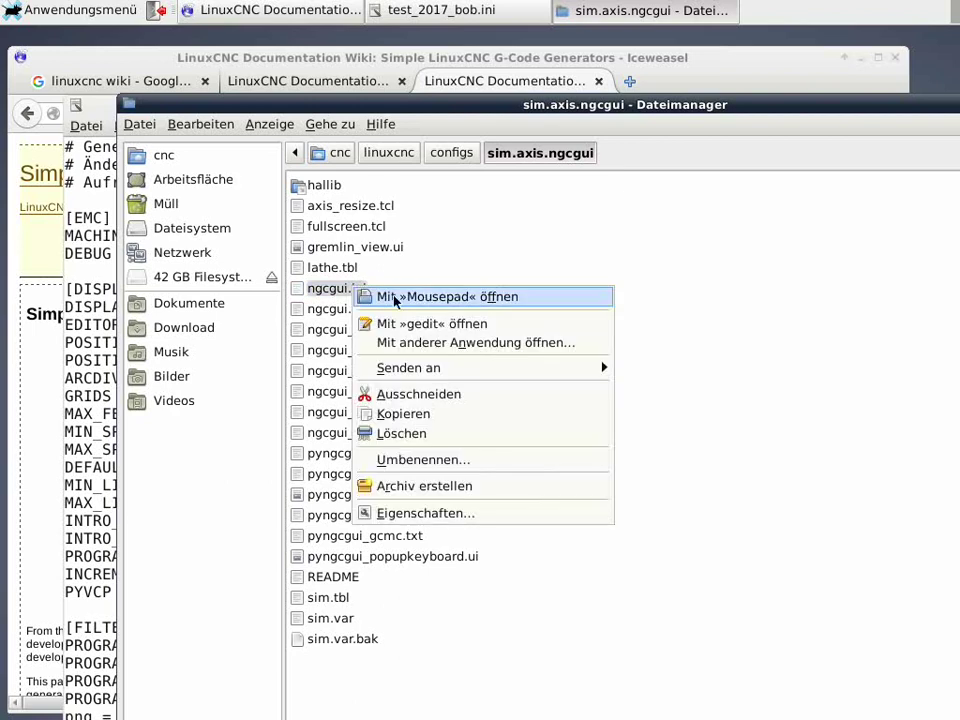
left_click(388, 296)
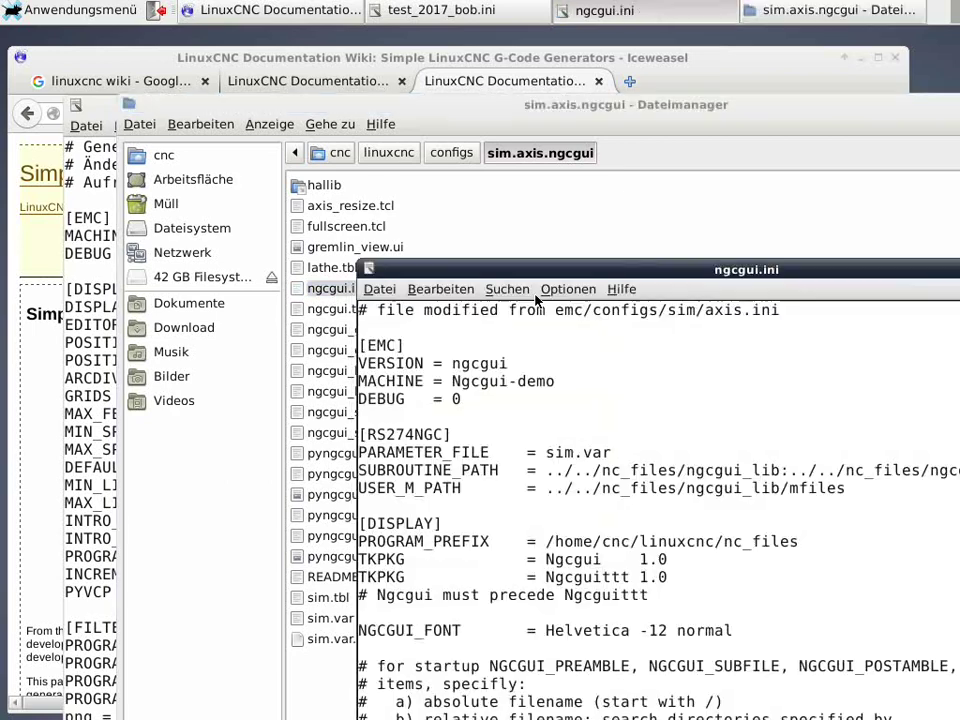
left_click_drag(543, 270, 573, 234)
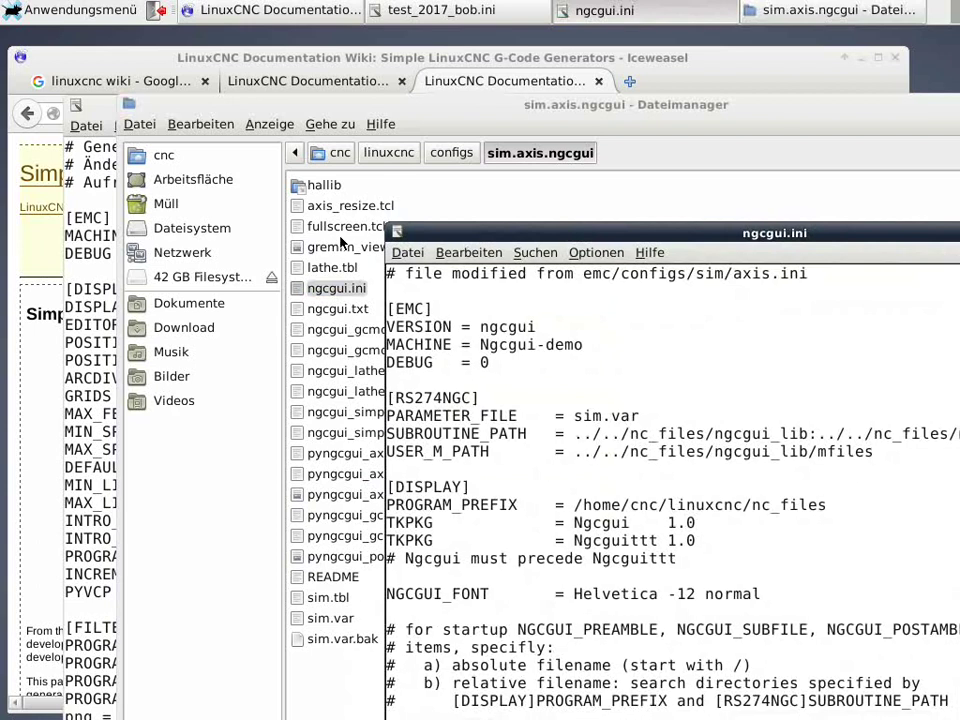
left_click(63, 272)
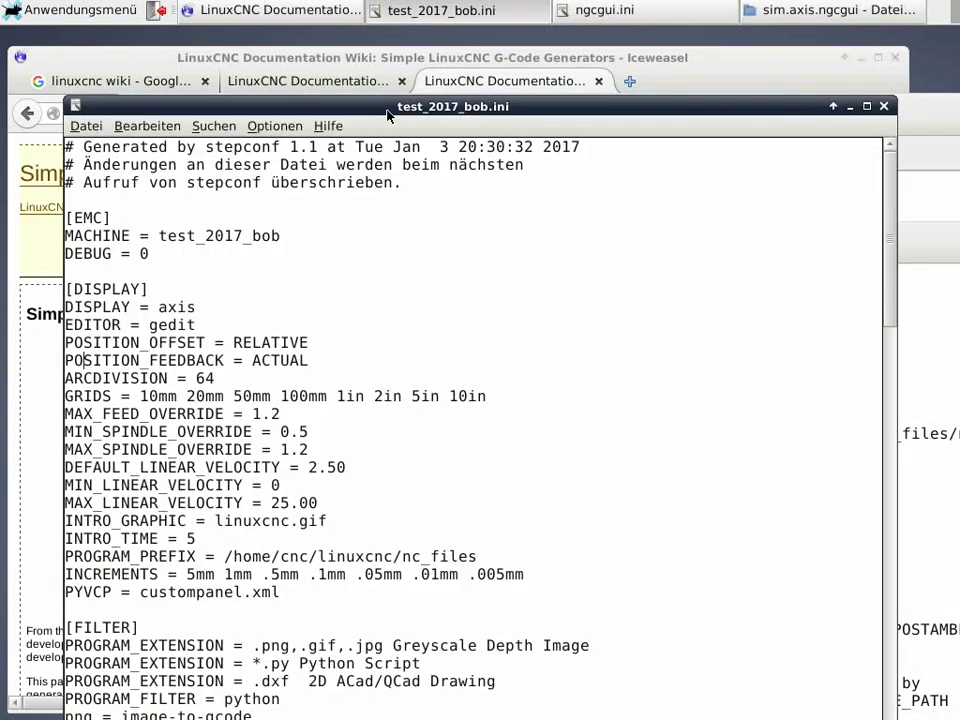
- Place test_2017_bob.ini and ngcgui.ini side by side and select ngcgui.ini's SUBROUTINE_PATH and USER_M_PATH lines
left_click_drag(392, 107, 326, 40)
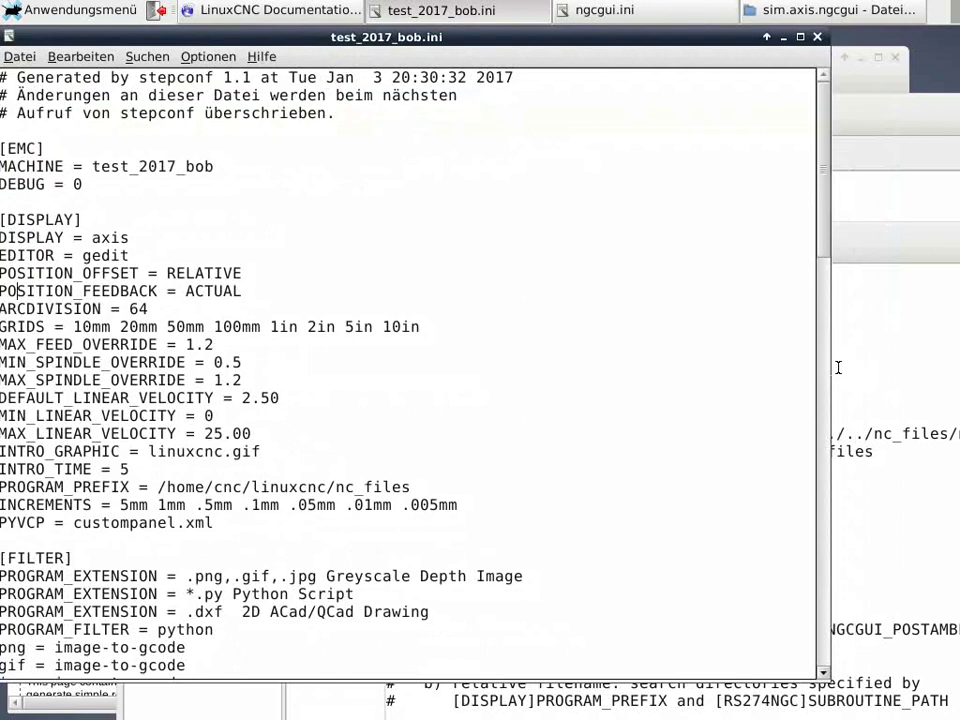
left_click_drag(833, 366, 724, 347)
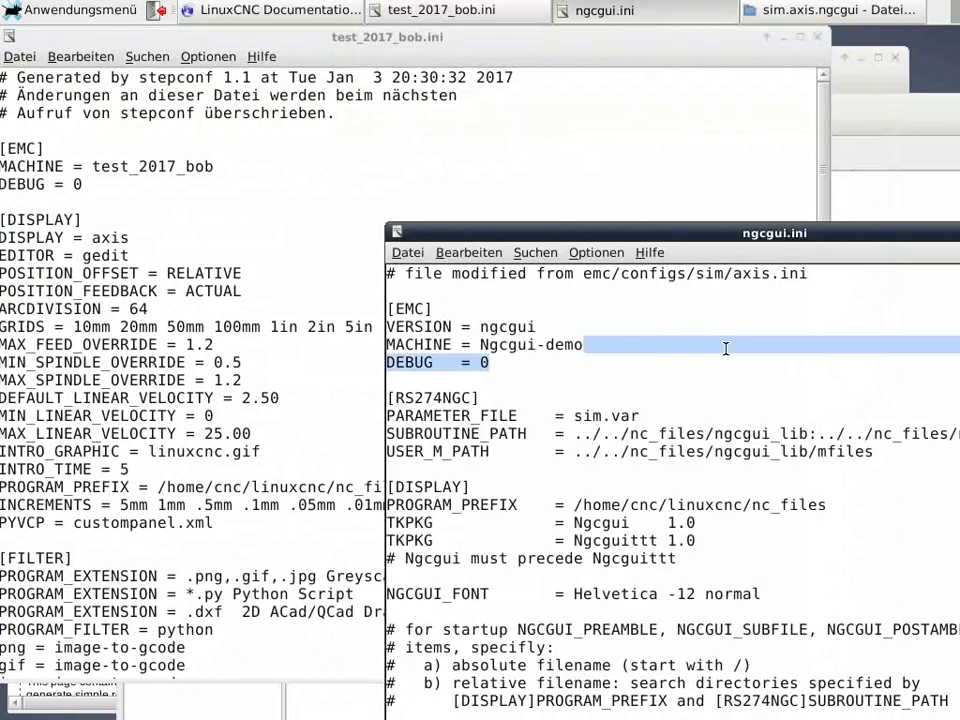
key("alt+Tab")
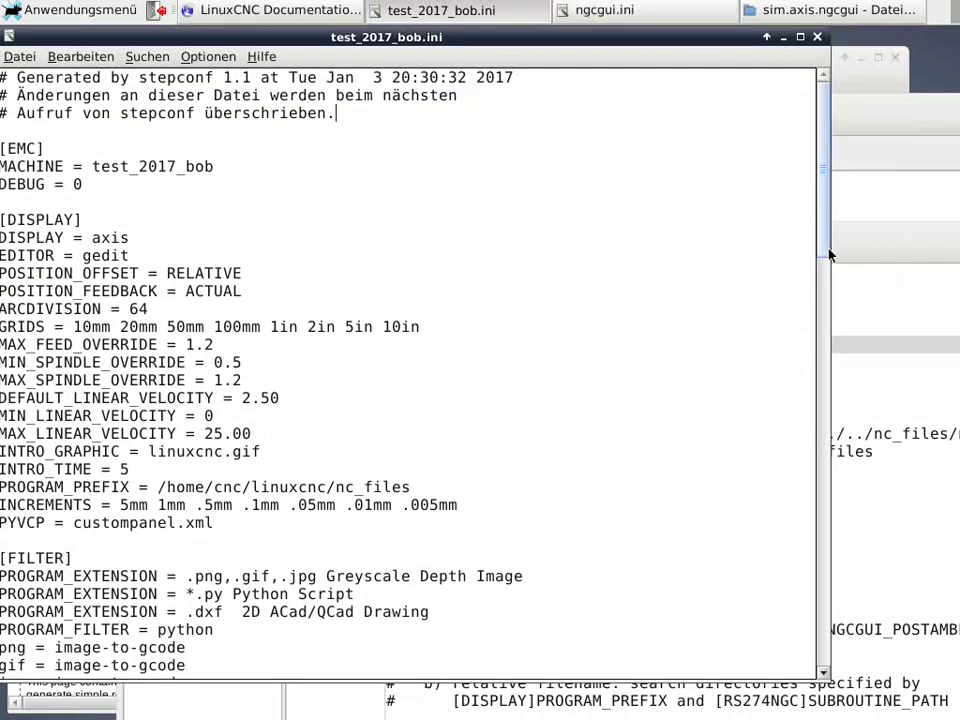
left_click(621, 168)
key("alt+Tab")
key("alt+Tab")
key("alt+Tab")
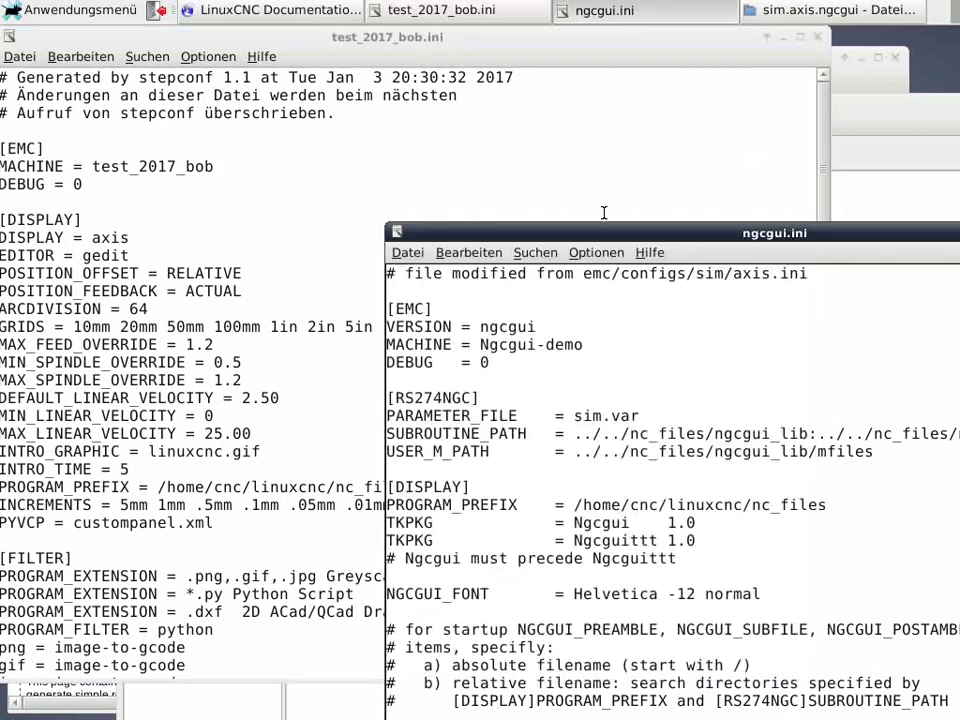
key("alt+Tab")
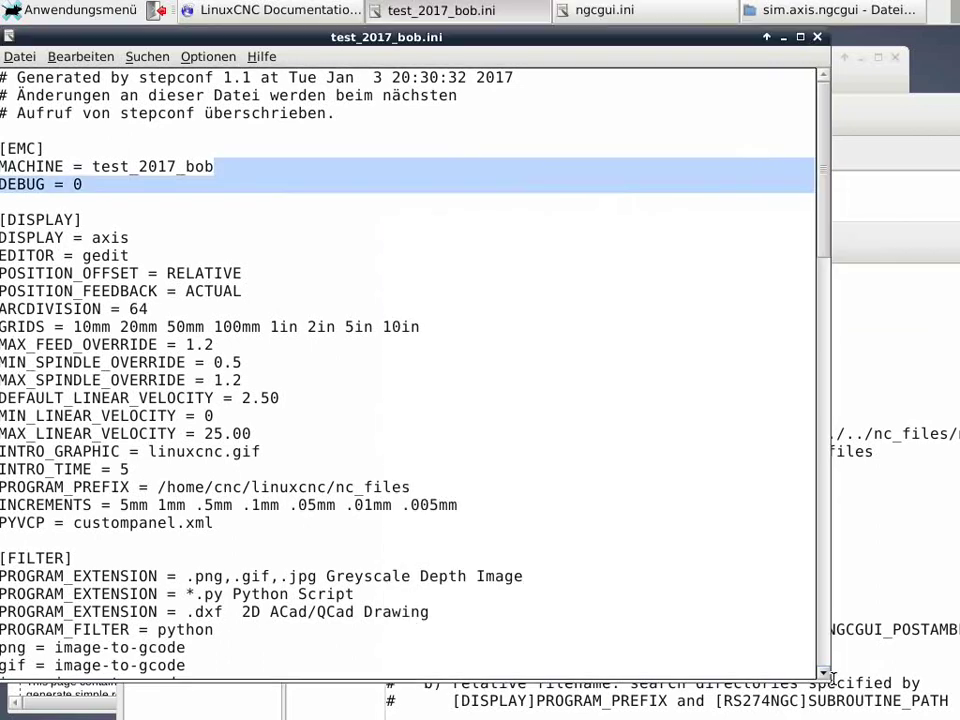
left_click_drag(832, 679, 554, 628)
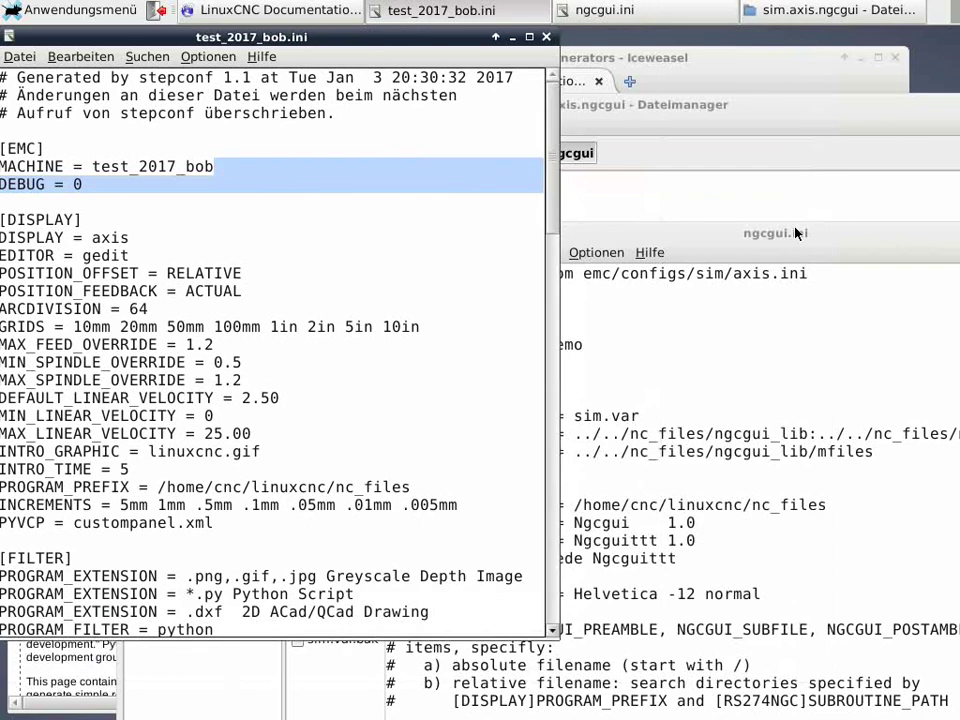
left_click(797, 233)
left_click_drag(797, 233, 757, 79)
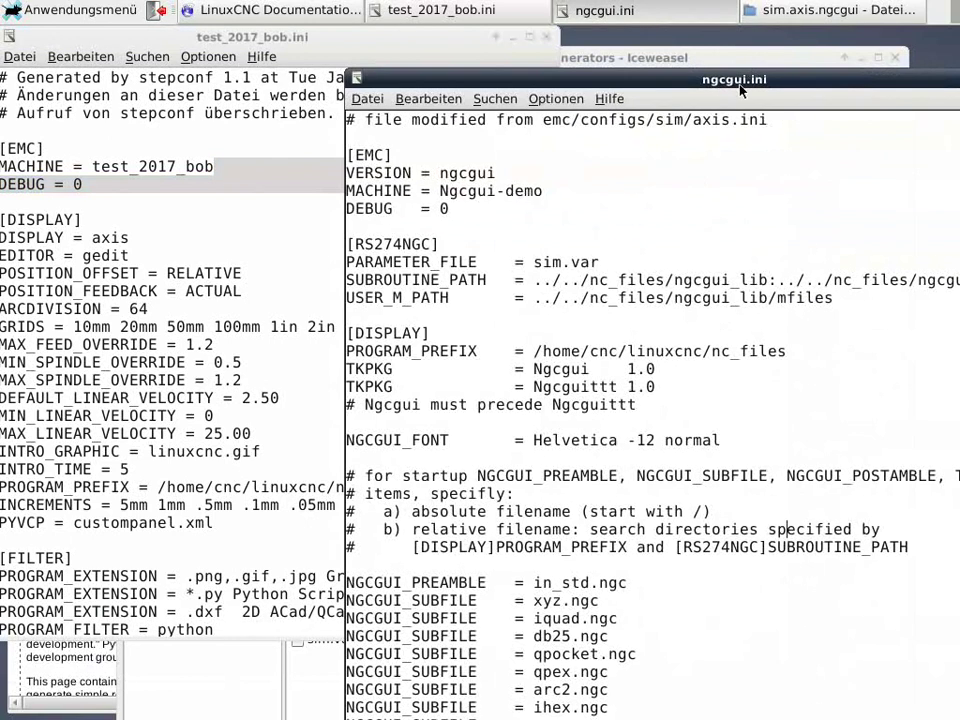
left_click_drag(478, 79, 718, 66)
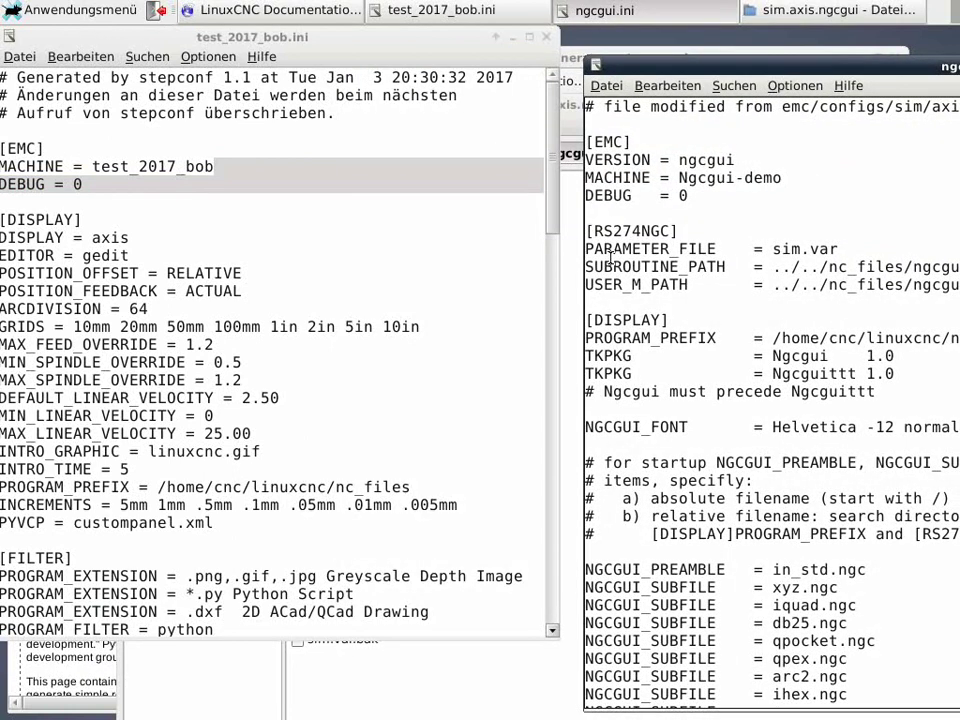
left_click_drag(587, 268, 587, 301)
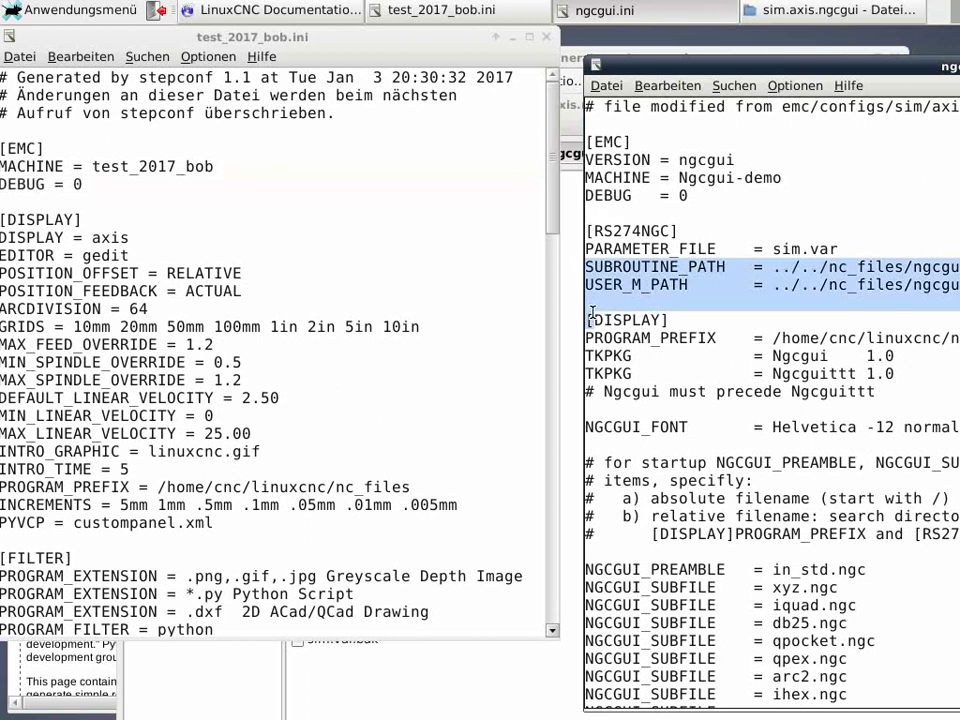
- Paste the SUBROUTINE_PATH and USER_M_PATH lines below PARAMETER_FILE in test_2017_bob.ini
left_click(136, 259)
scroll(136, 259, "down", 1)
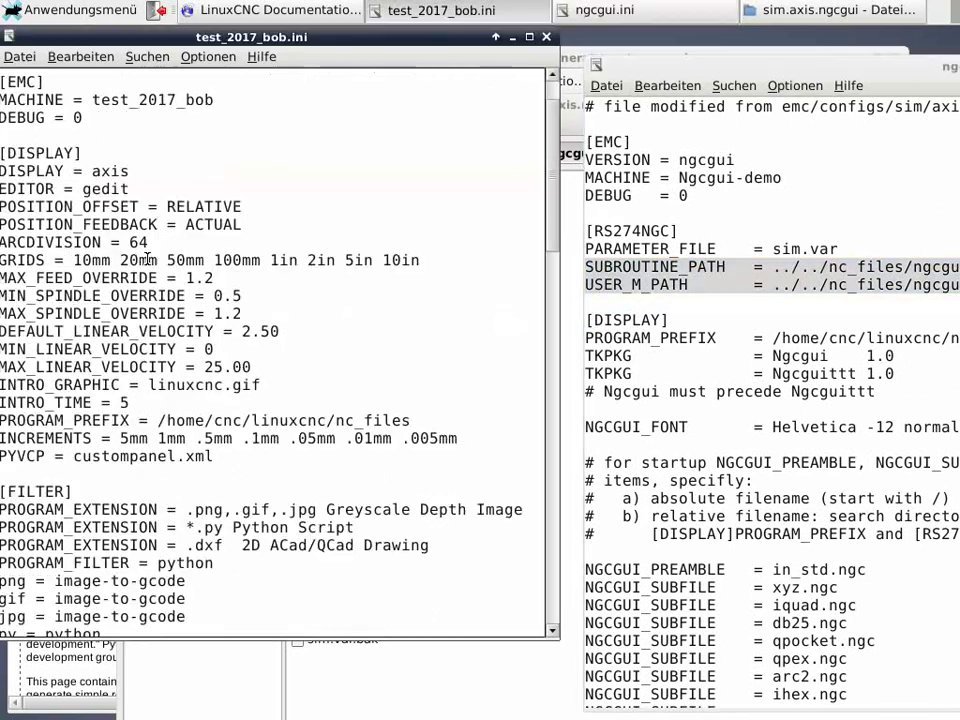
scroll(136, 259, "down", 5)
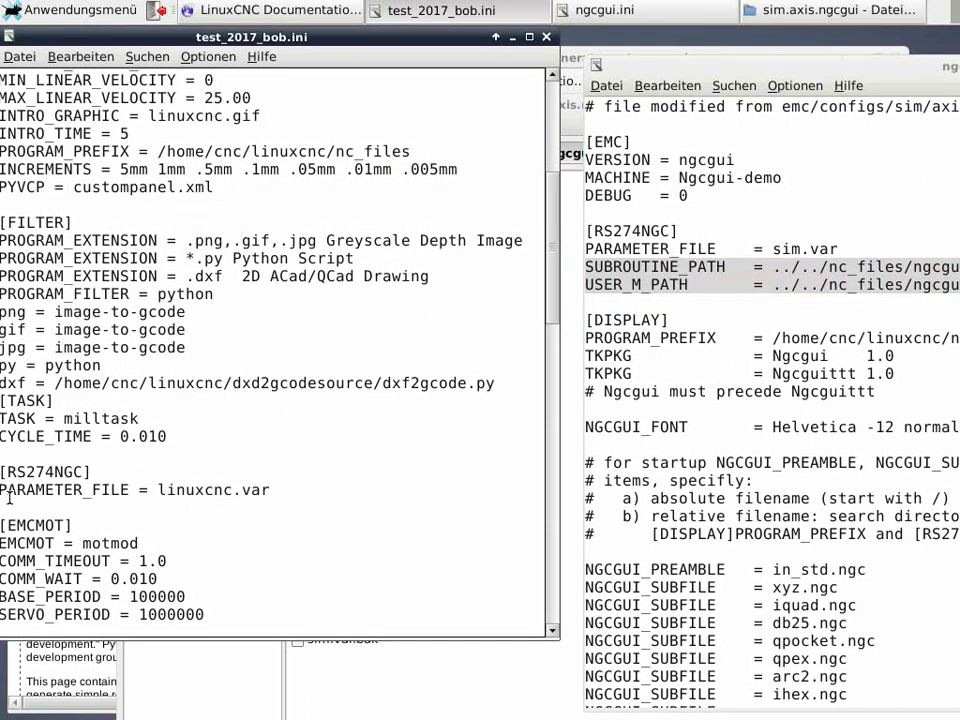
middle_click(10, 507)
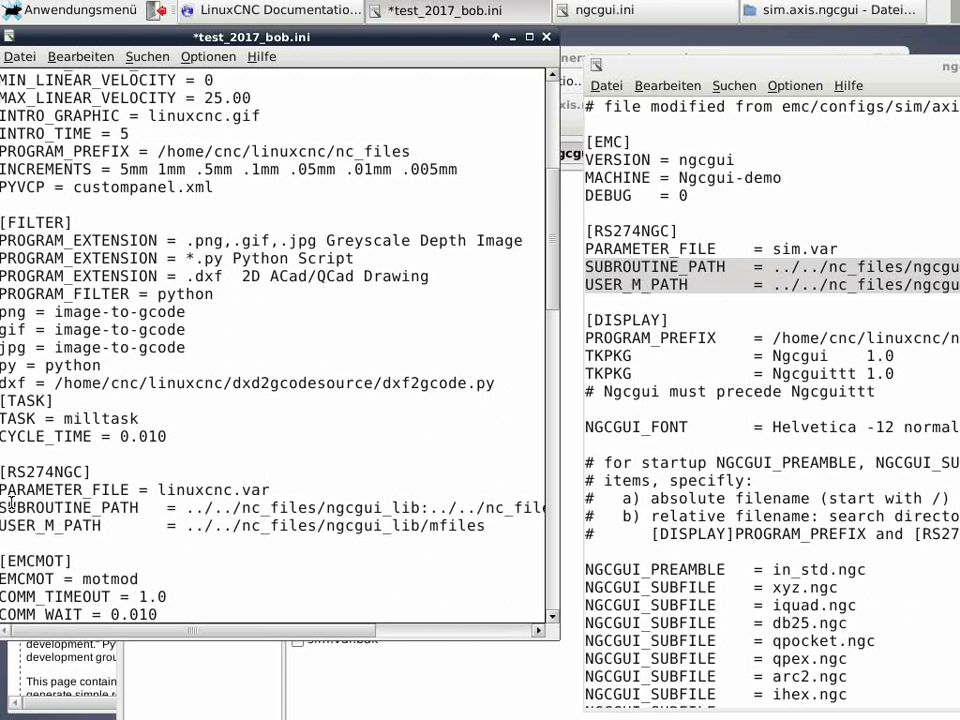
- Select the ngcgui display settings block in ngcgui.ini for copying into test_2017_bob.ini
left_click(591, 266)
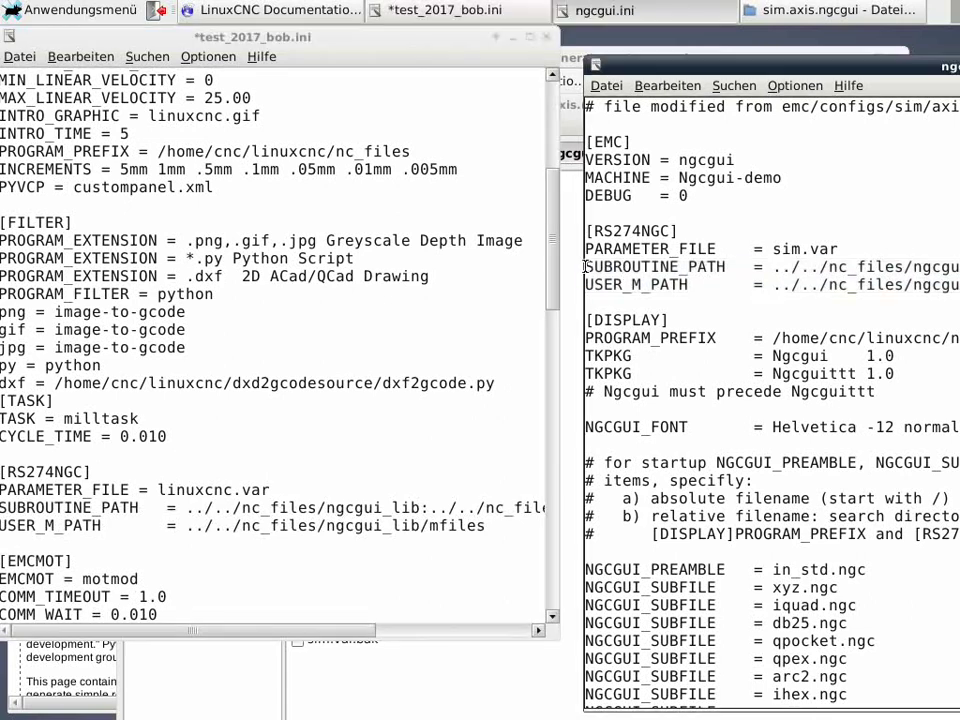
left_click_drag(585, 266, 604, 308)
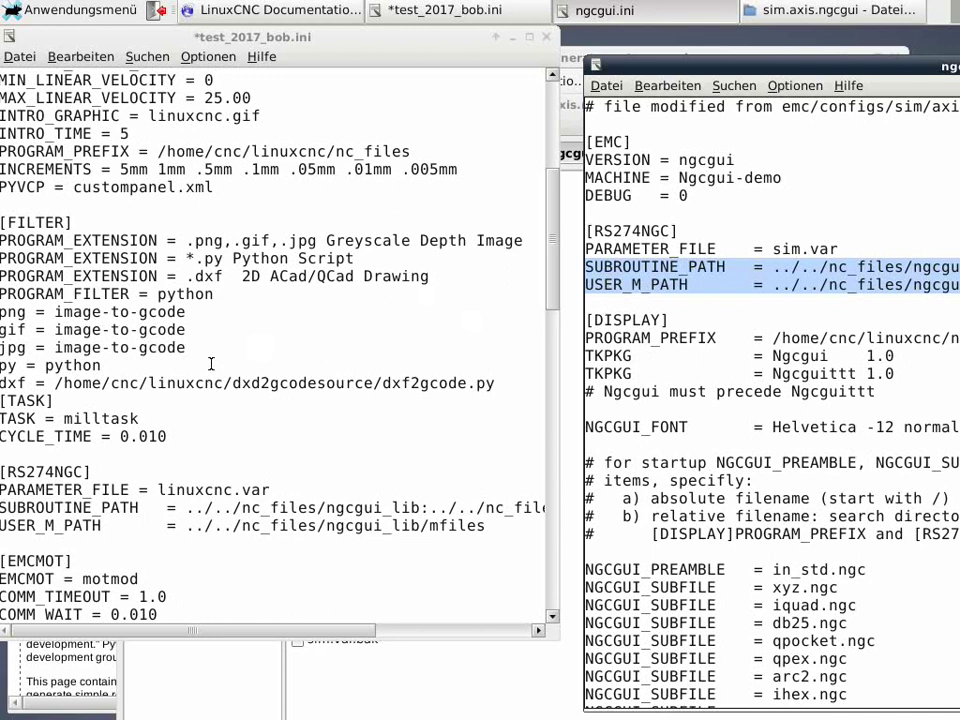
left_click(600, 340)
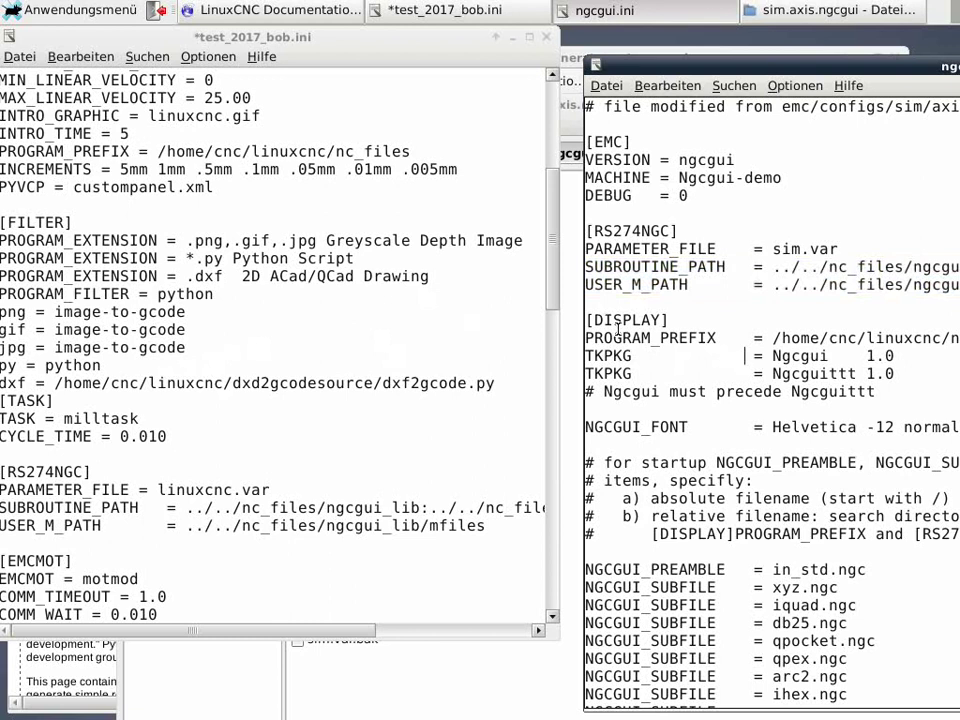
scroll(618, 328, "down", 2)
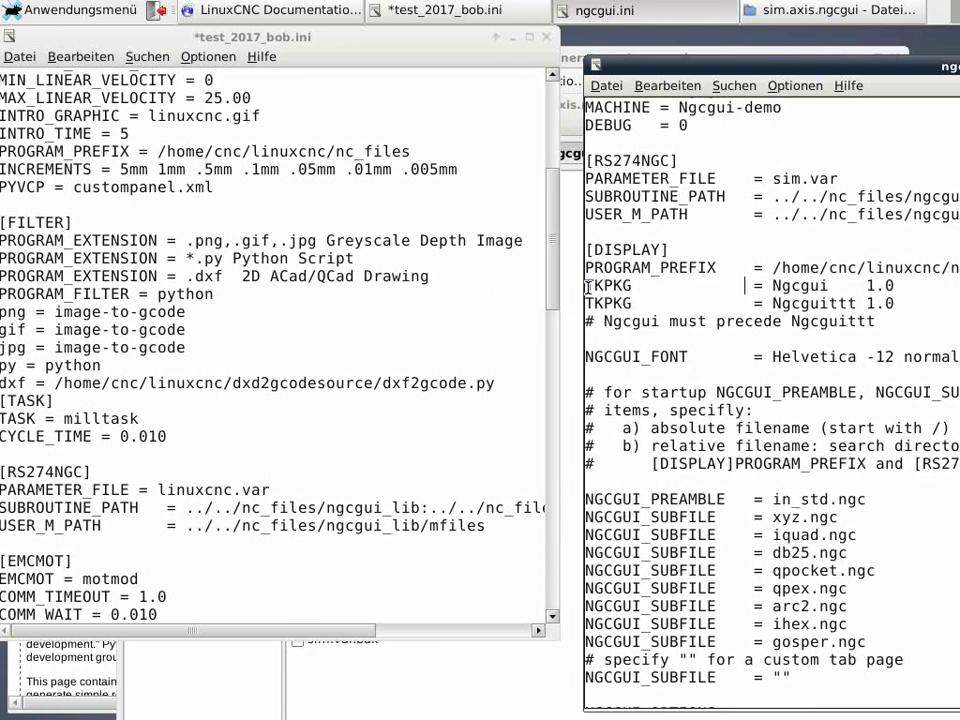
scroll(617, 428, "down", 3)
left_click_drag(587, 287, 655, 693)
scroll(632, 436, "down", 1)
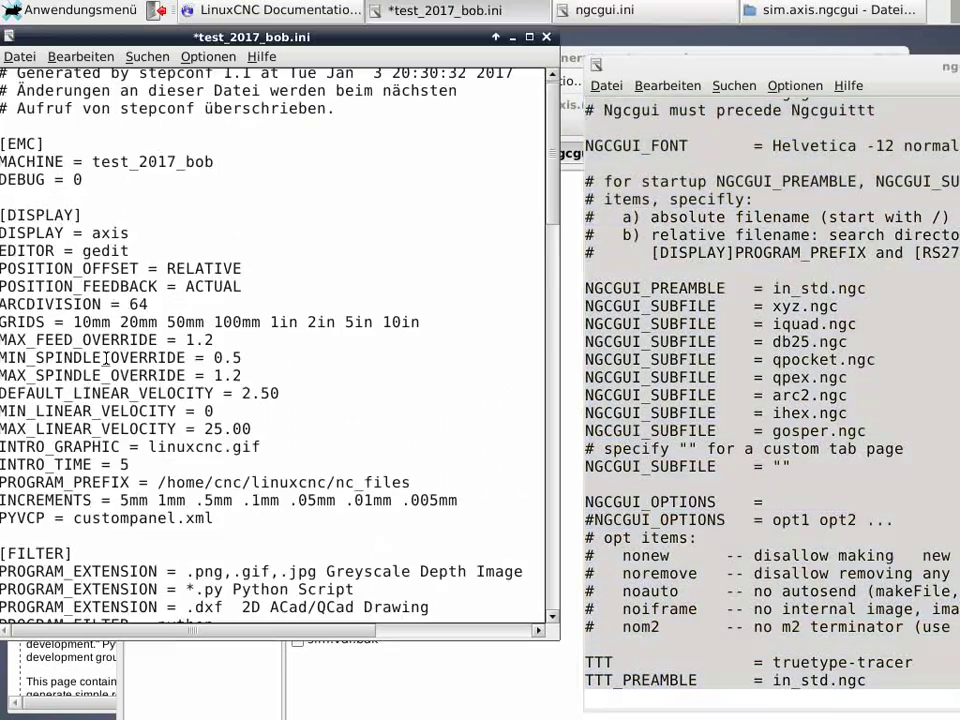
left_click(77, 292)
scroll(77, 292, "up", 6)
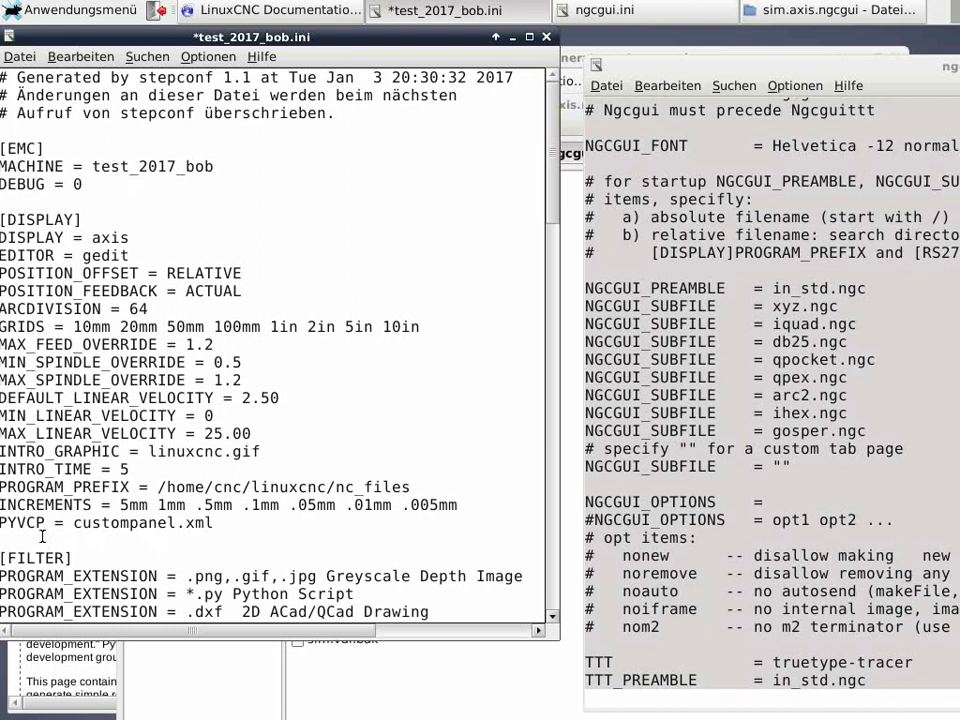
- Paste the ngcgui settings block on a new line below PYVCP in test_2017_bob.ini
left_click(222, 524)
key("Return")
key("ctrl+v")
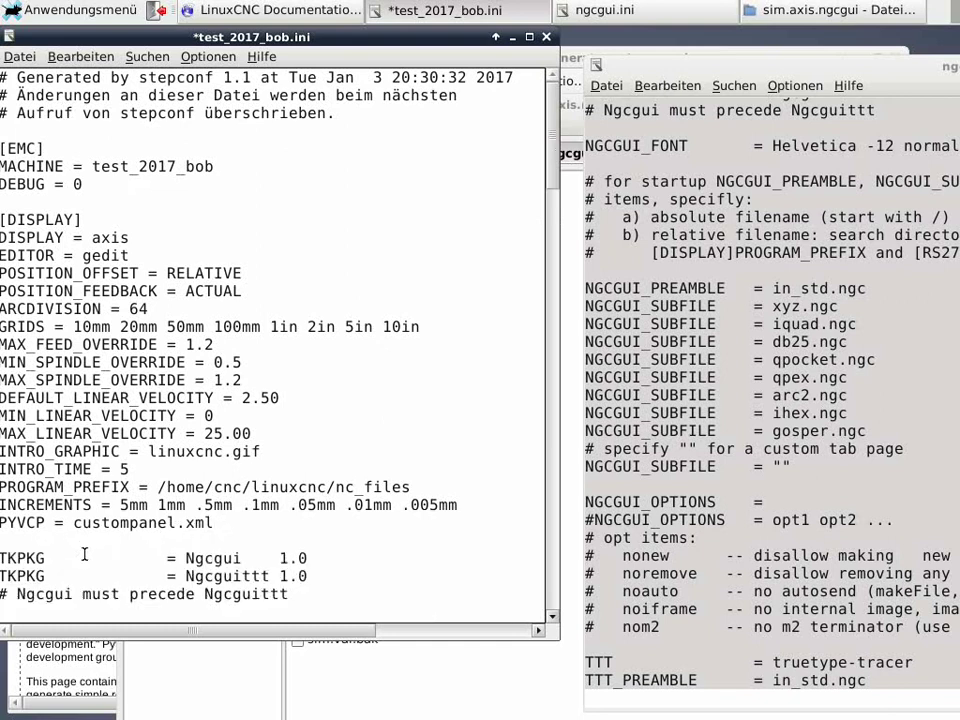
scroll(92, 512, "down", 5)
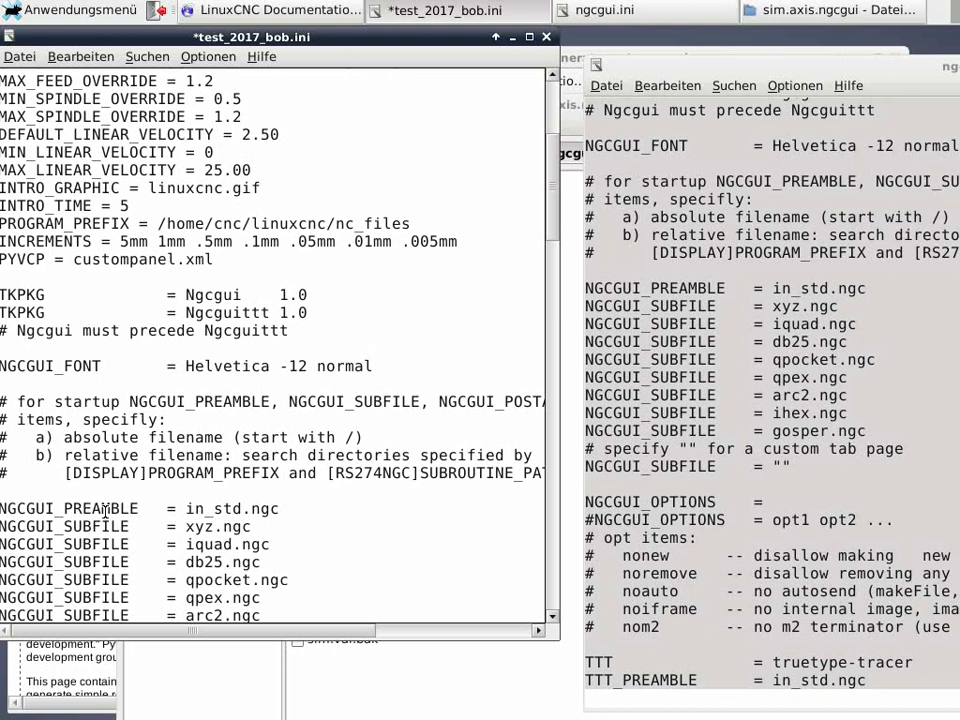
scroll(117, 511, "down", 3)
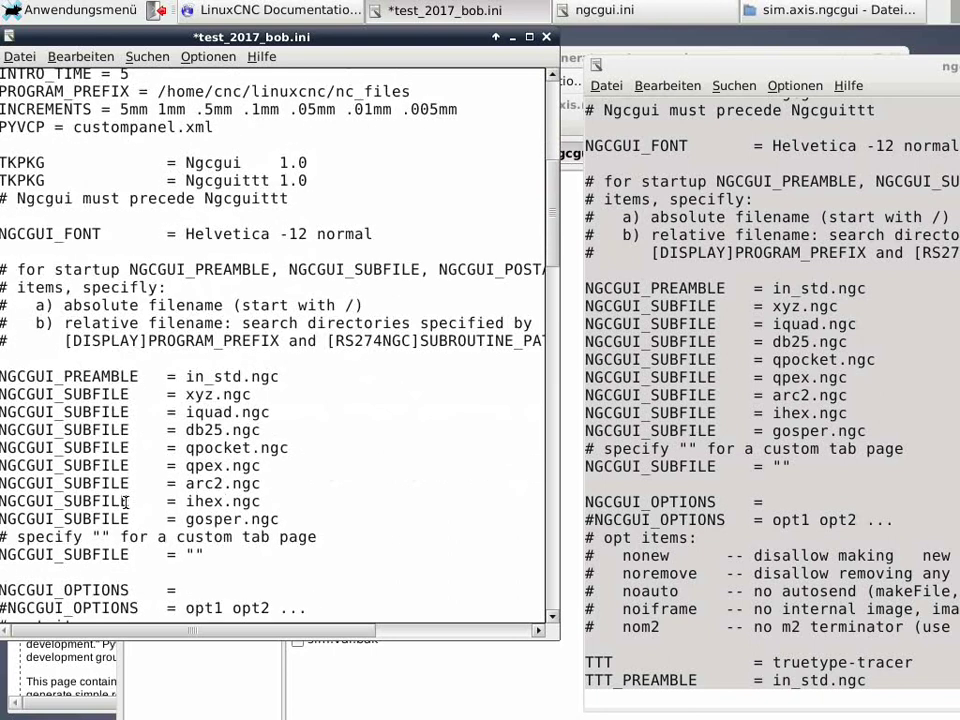
- Change both in_std.ngc preambles, including TTT_PREAMBLE, to mm_std.ngc
left_click_drag(187, 376, 186, 394)
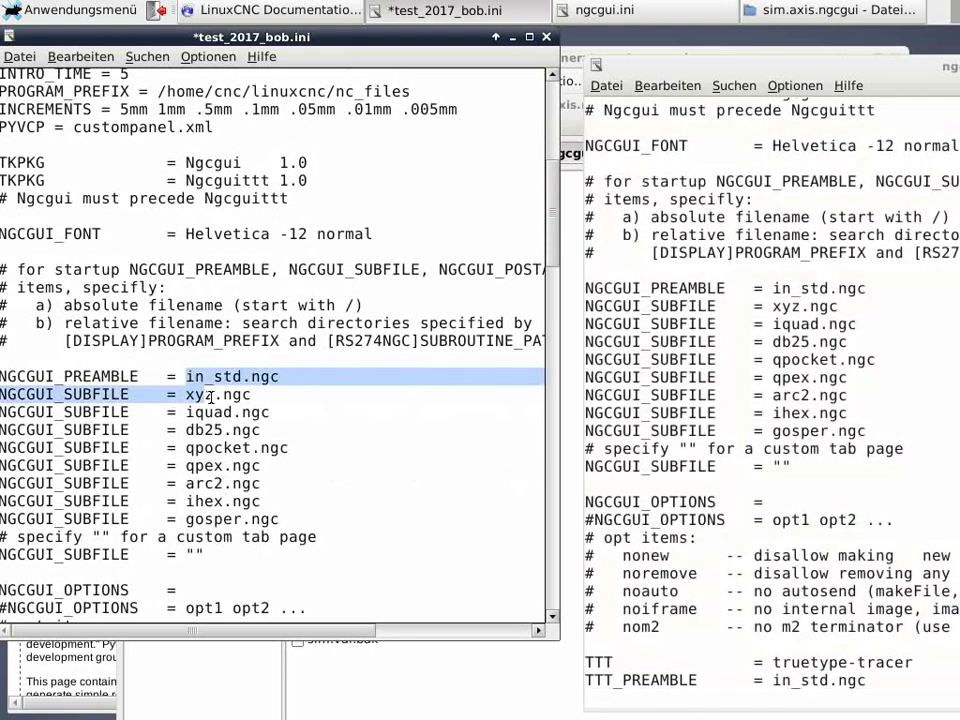
left_click(189, 376)
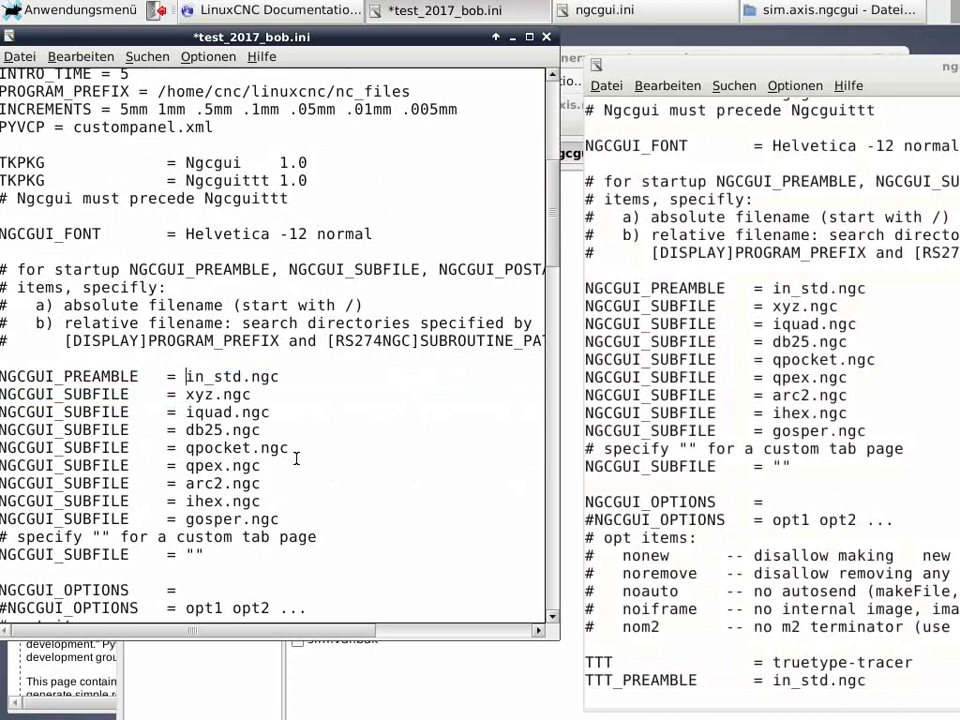
key("BackSpace")
type("mm")
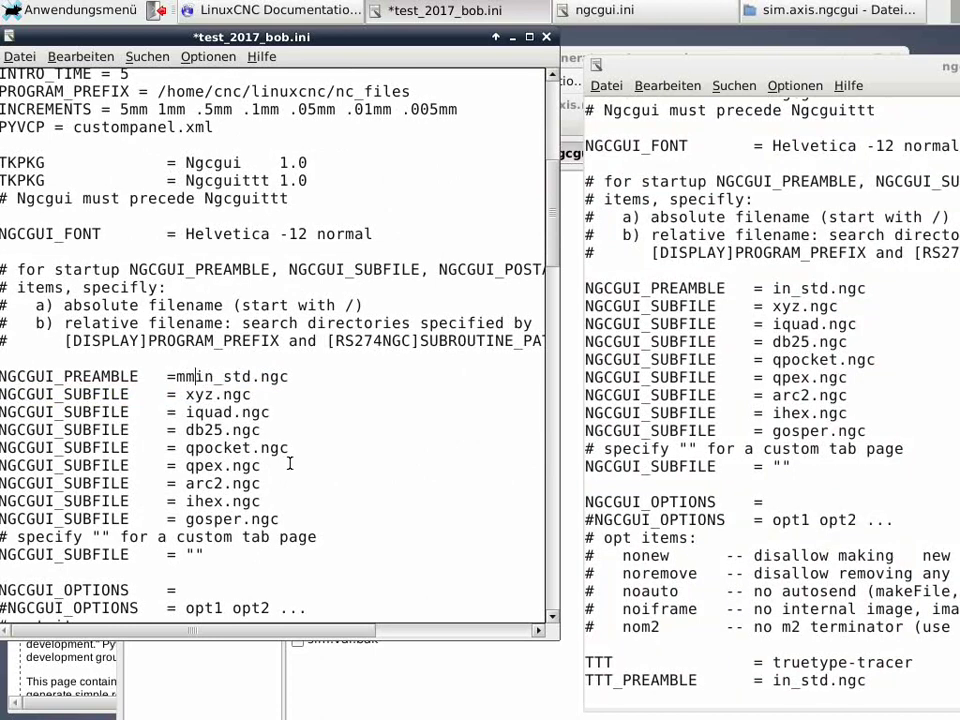
key("Delete")
key("Delete")
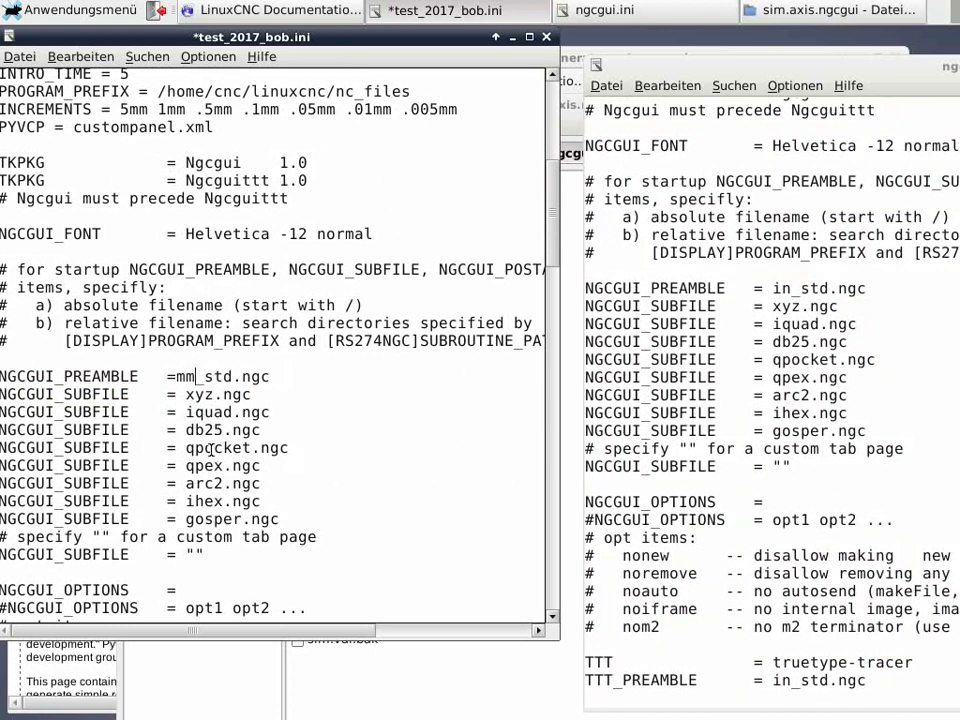
scroll(211, 451, "down", 3)
scroll(214, 445, "down", 3)
scroll(230, 460, "down", 3)
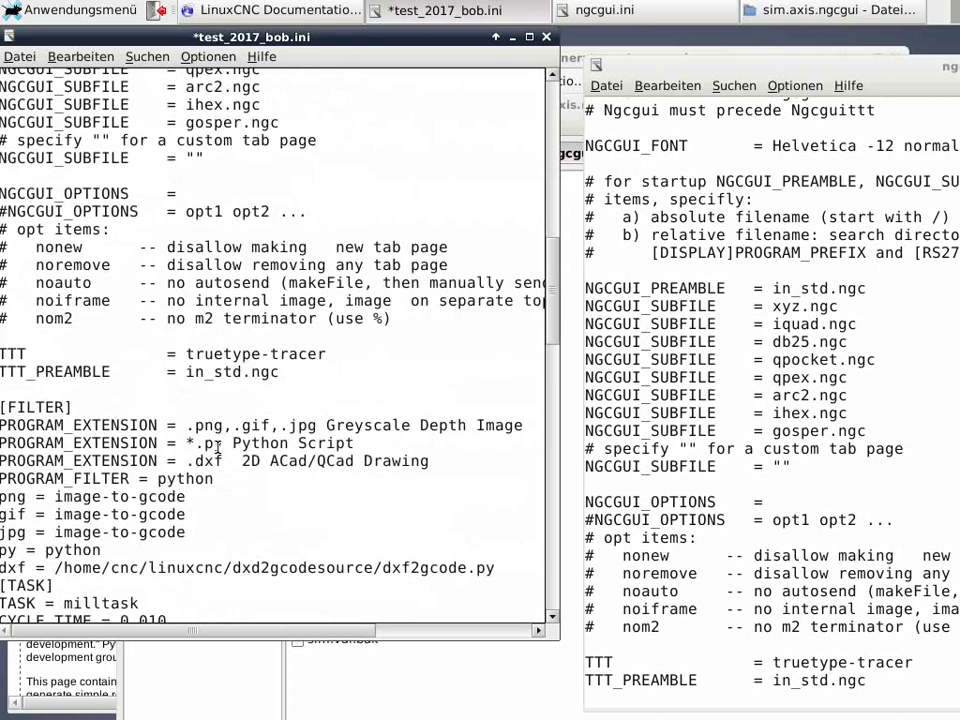
key("shift+Right")
type("mm")
key("Delete")
- Save test_2017_bob.ini
left_click(19, 56)
left_click(50, 141)
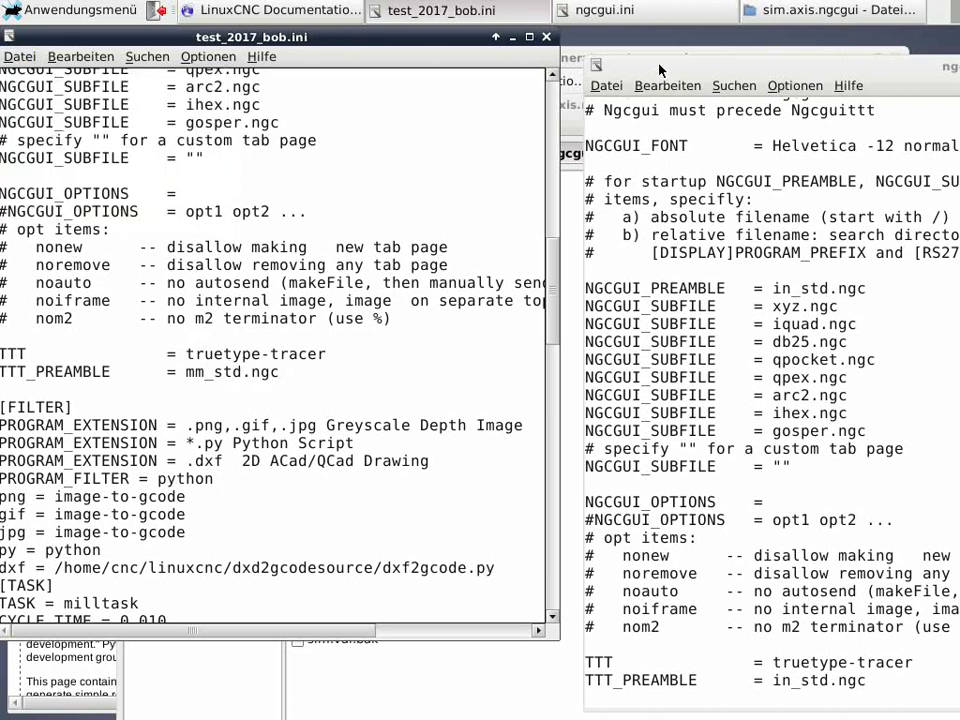
left_click_drag(582, 75, 186, 91)
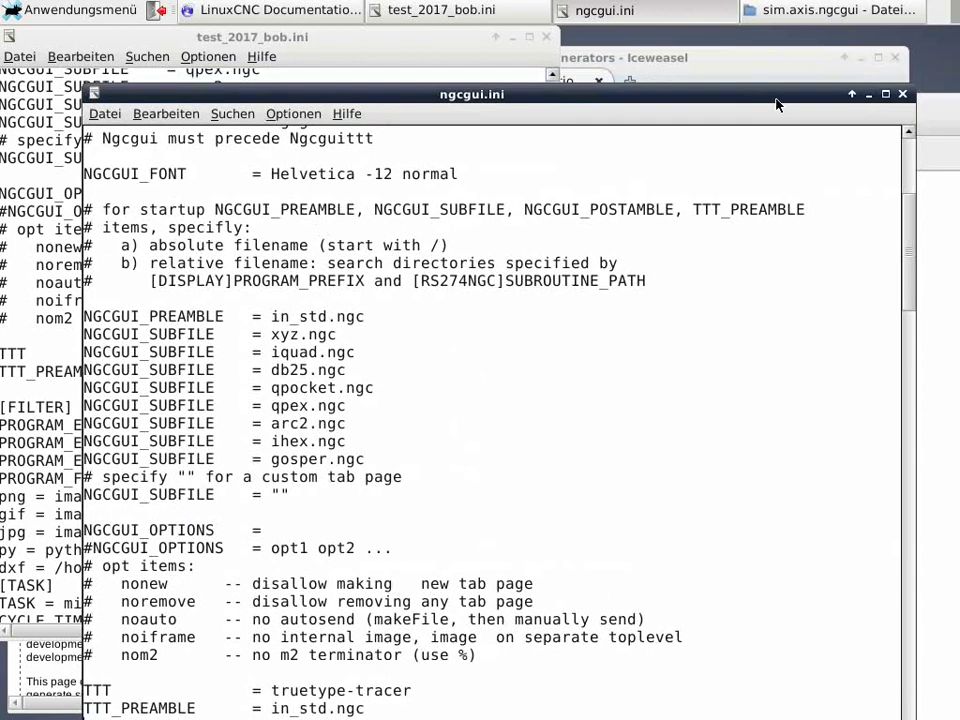
- Close both INI files and launch LinuxCNC from the application menu
left_click(907, 97)
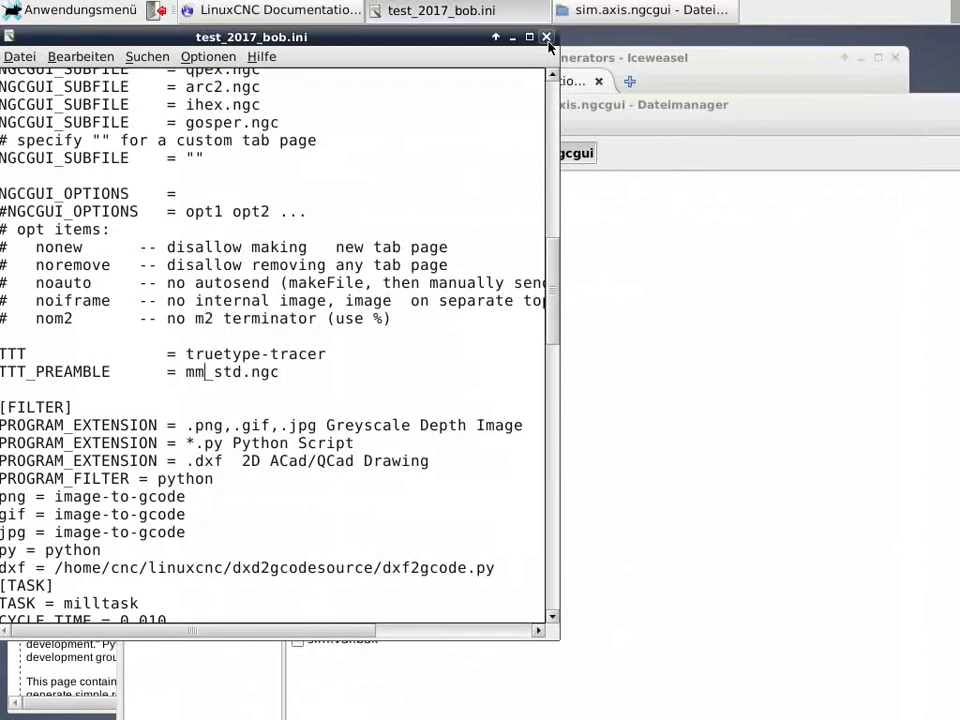
left_click(412, 33)
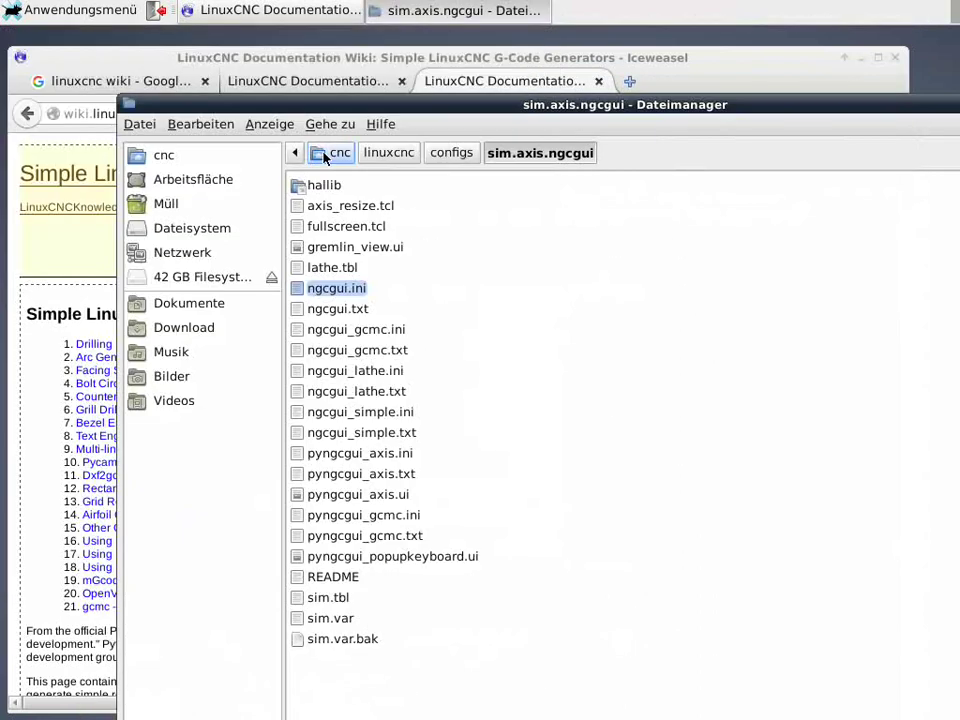
left_click(70, 10)
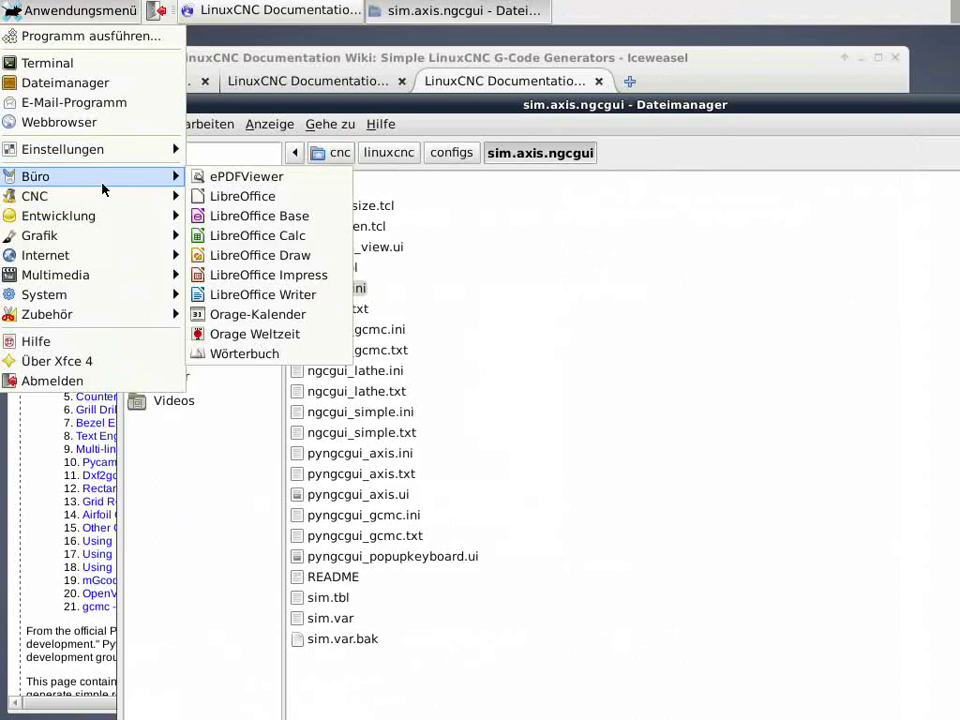
left_click(250, 272)
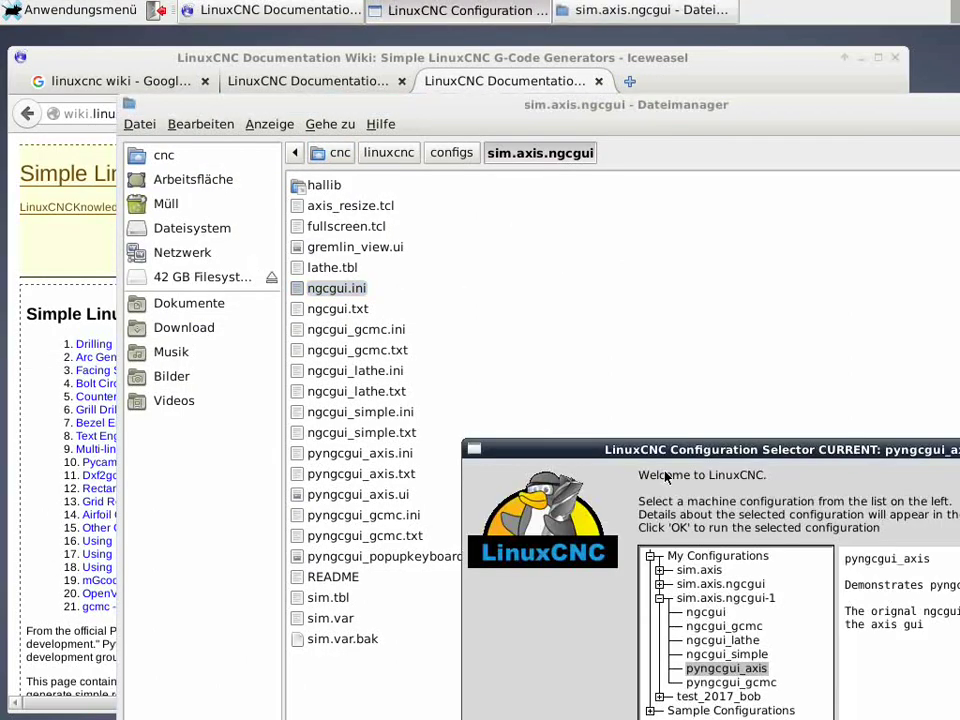
- Select and start the test_2017_bob configuration in the Configuration Selector
left_click_drag(657, 455, 253, 141)
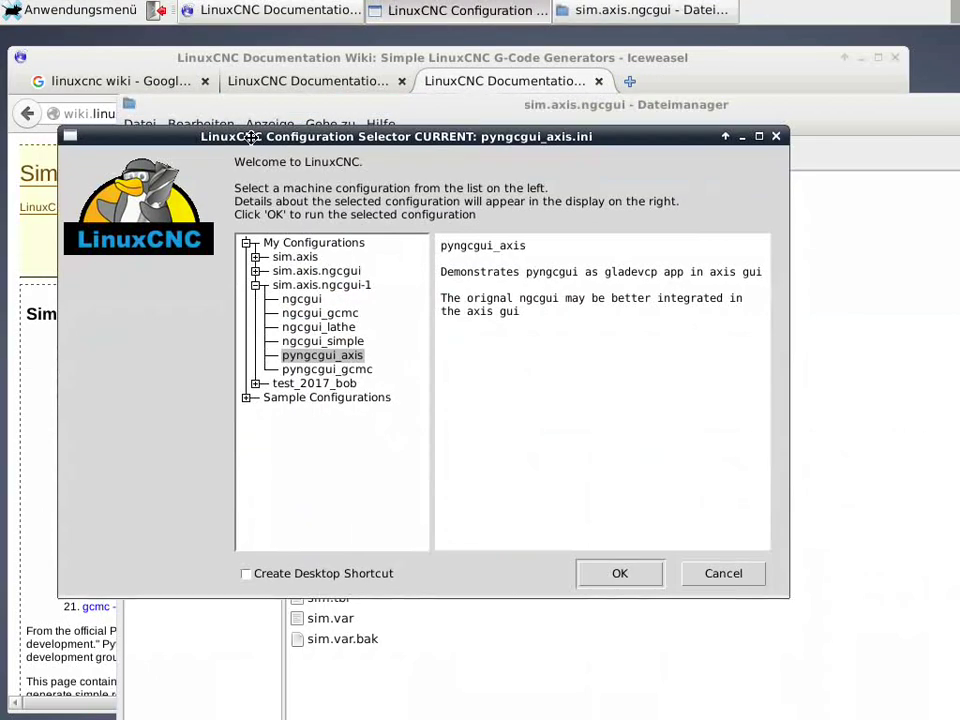
left_click(247, 243)
left_click(247, 243)
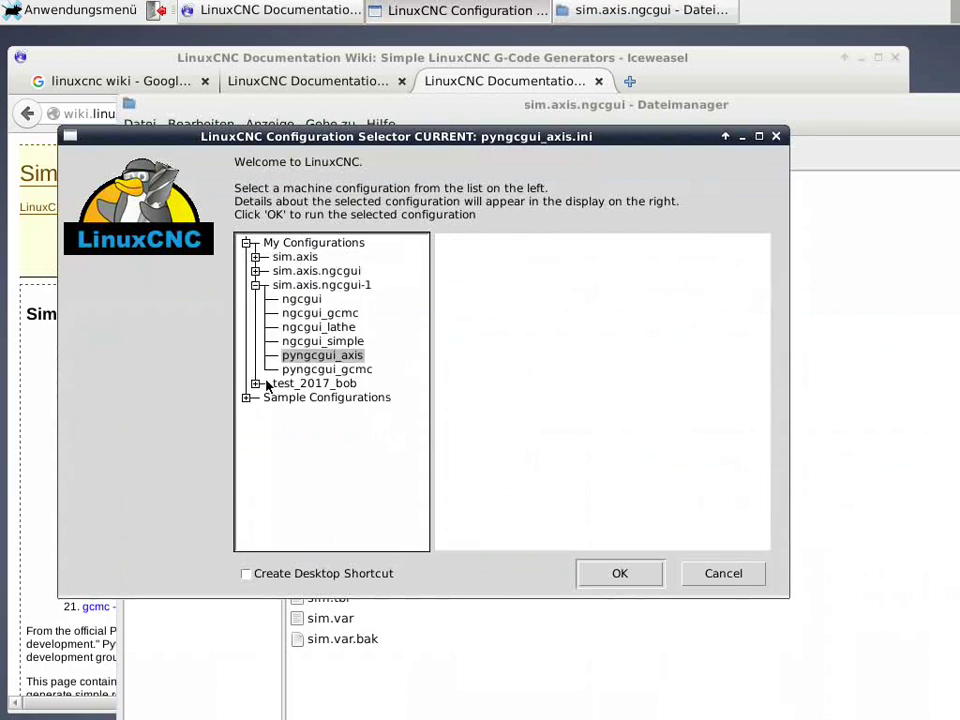
left_click(255, 383)
left_click(310, 397)
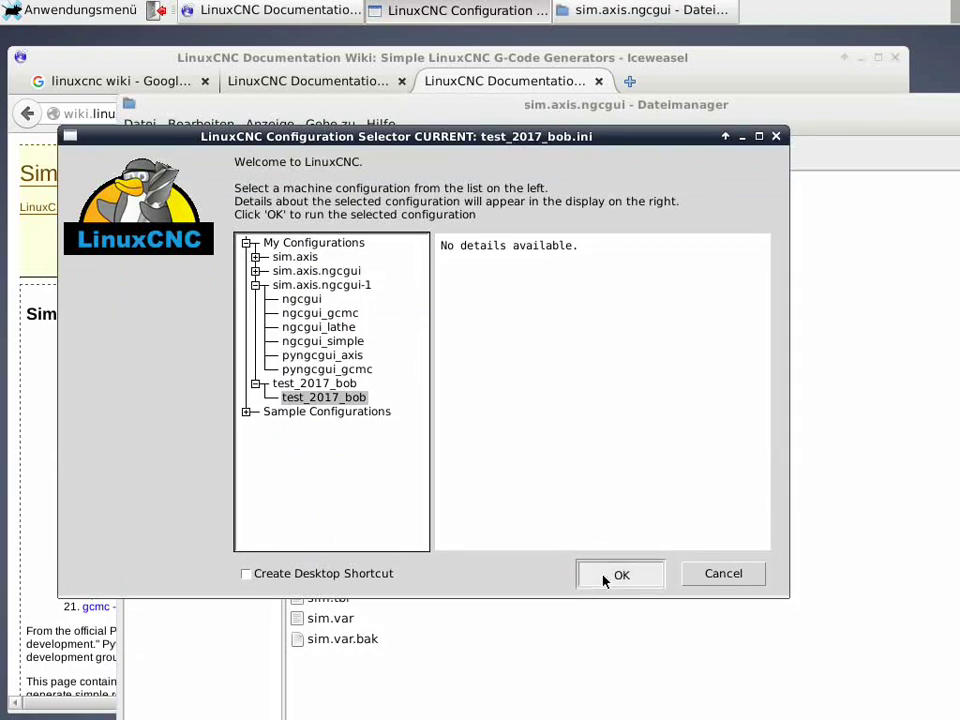
left_click(614, 573)
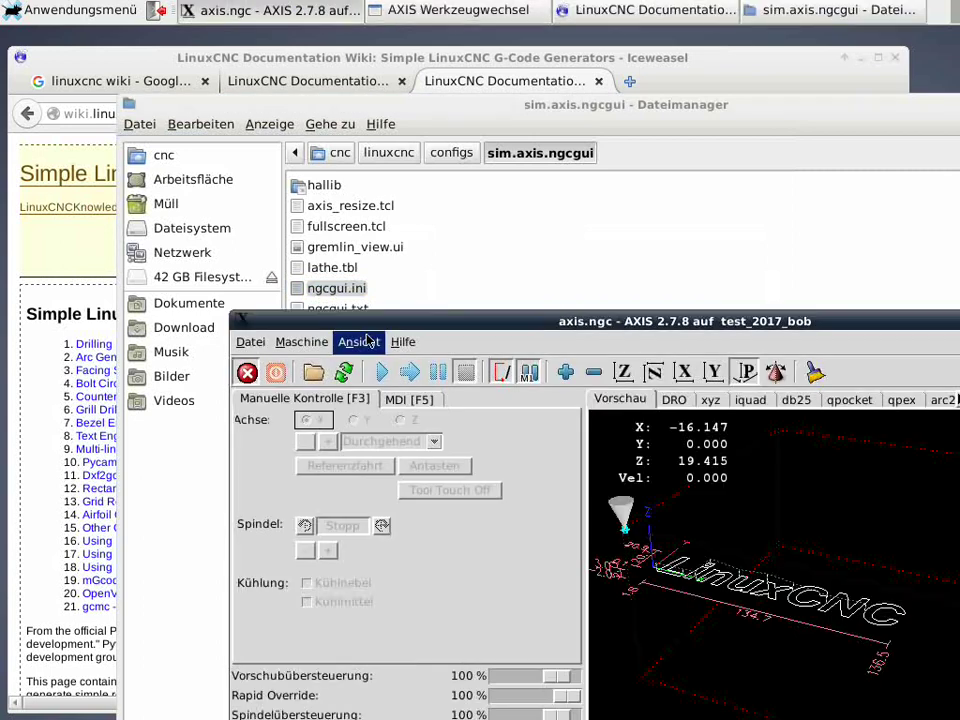
- Position the AXIS window at the top and bring up the ttt truetype-tracer page
mouse_move(422, 321)
left_mouse_down()
mouse_move(222, 99)
mouse_move(215, 73)
left_mouse_up()
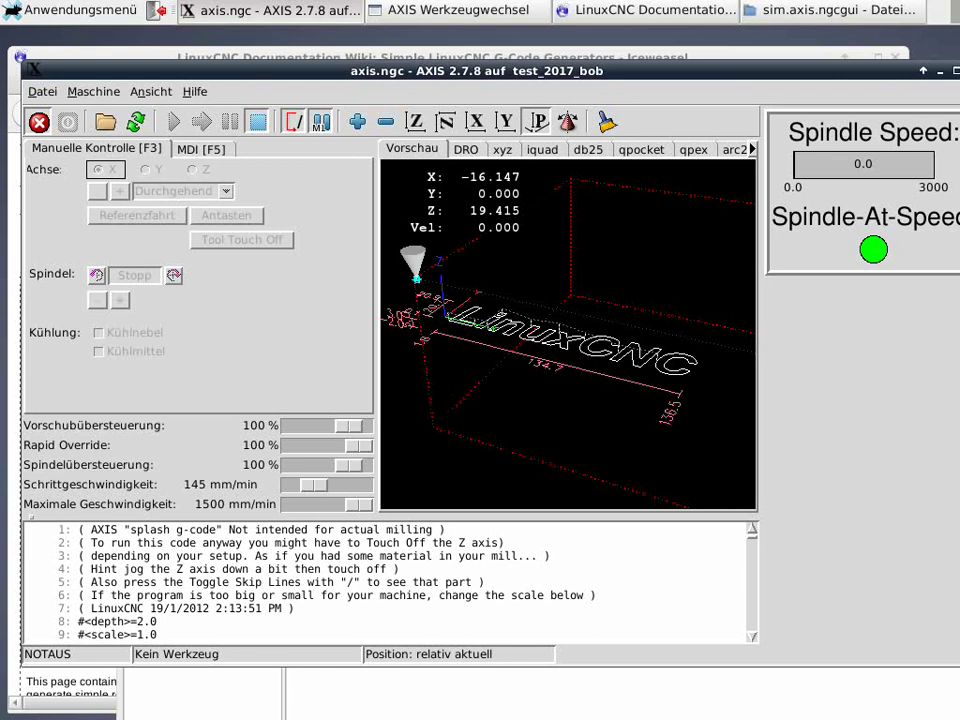
key("alt+Tab")
left_click(462, 66)
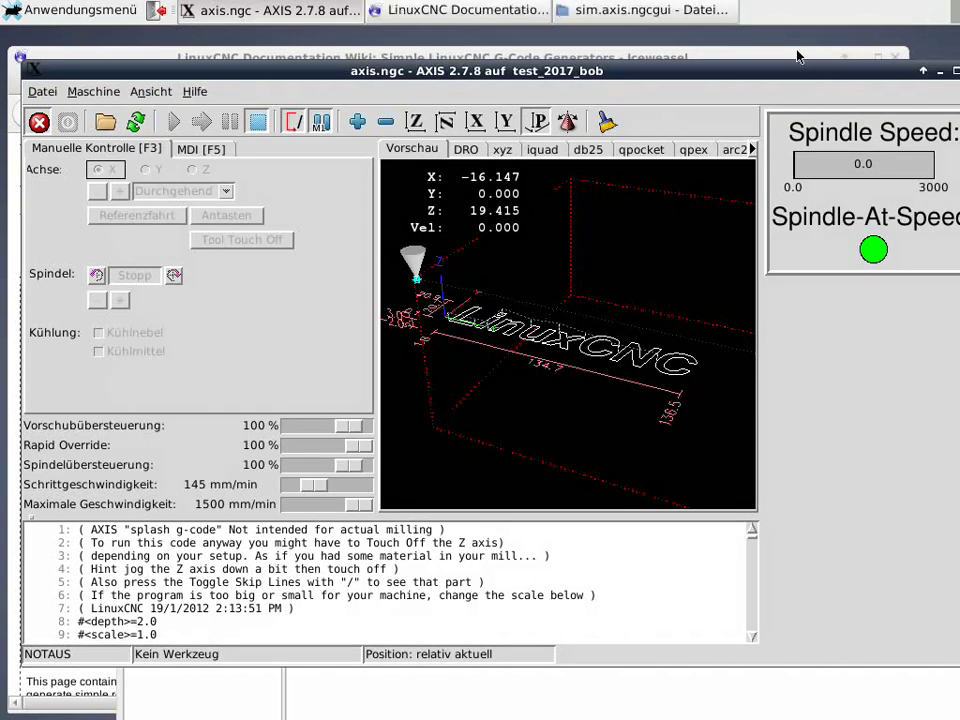
left_click_drag(797, 72, 772, 55)
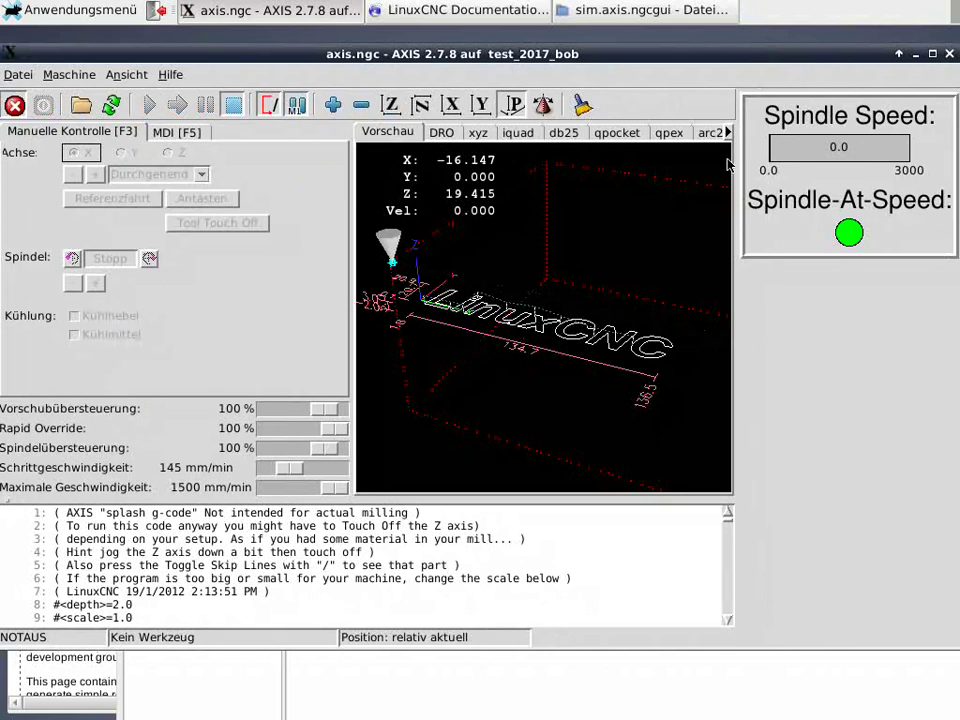
left_click(728, 132)
left_click(728, 132)
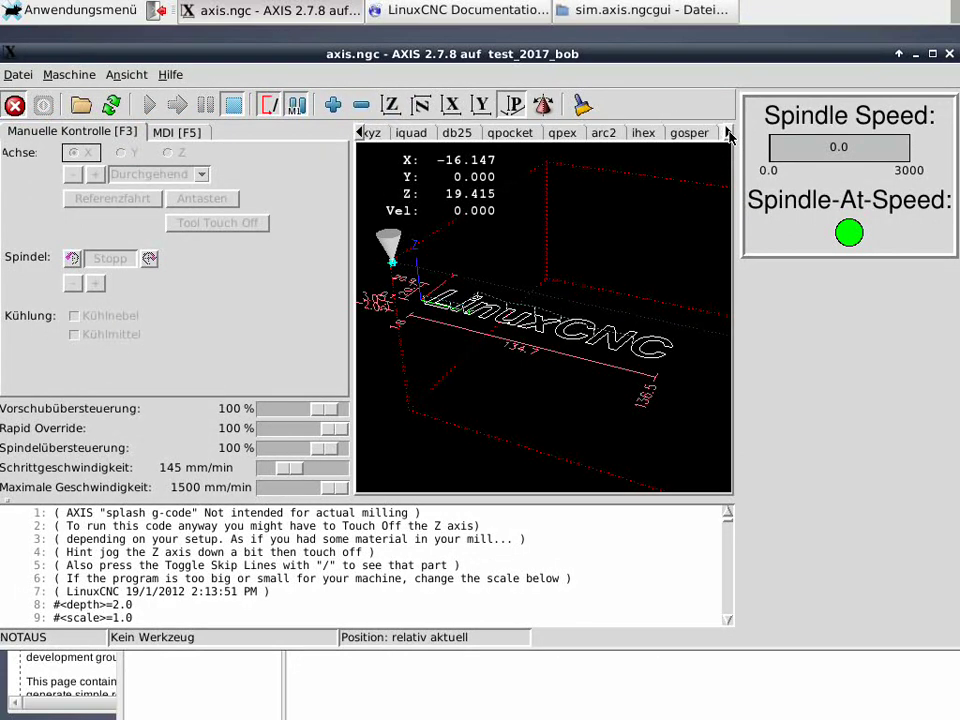
left_click(728, 132)
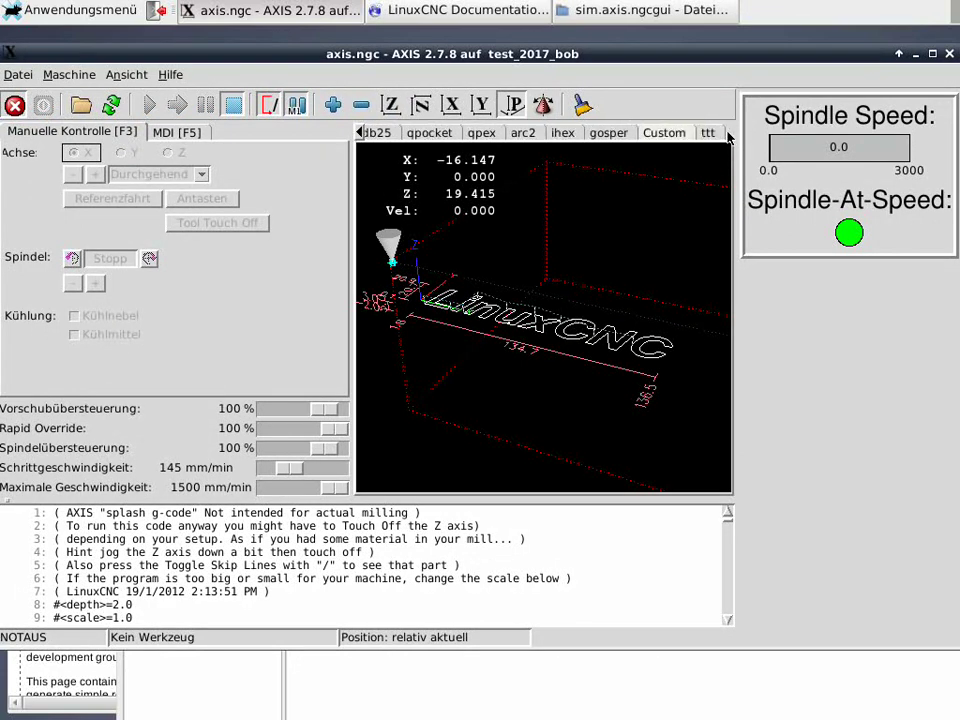
left_click(707, 133)
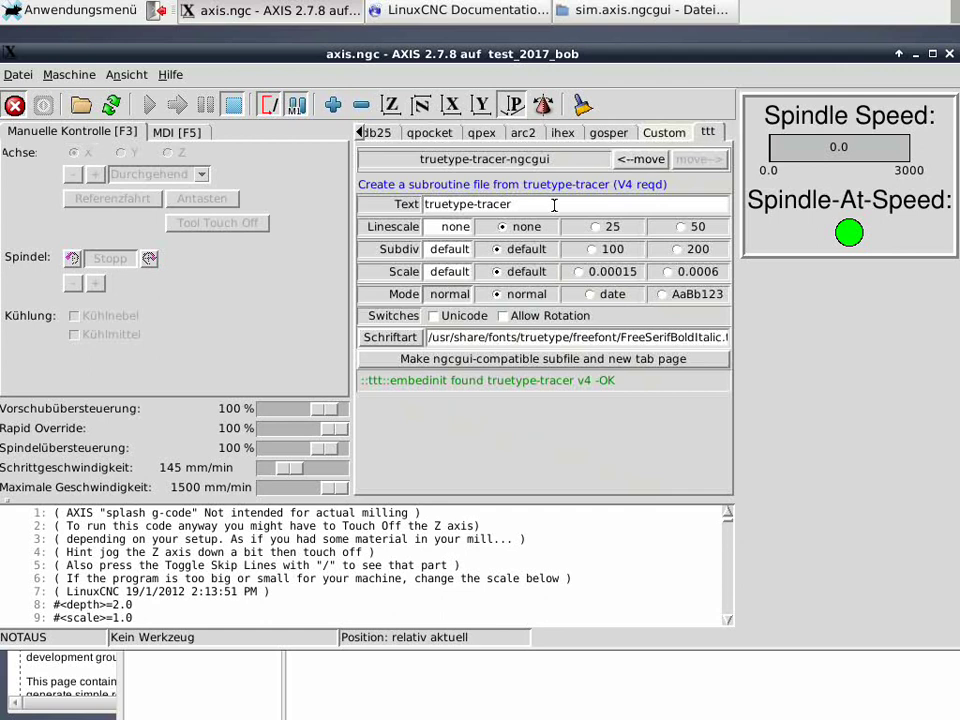
- Set the text to CNC with font FreeSerifBold.ttf and generate its ngcgui subfile page
left_click_drag(537, 204, 427, 204)
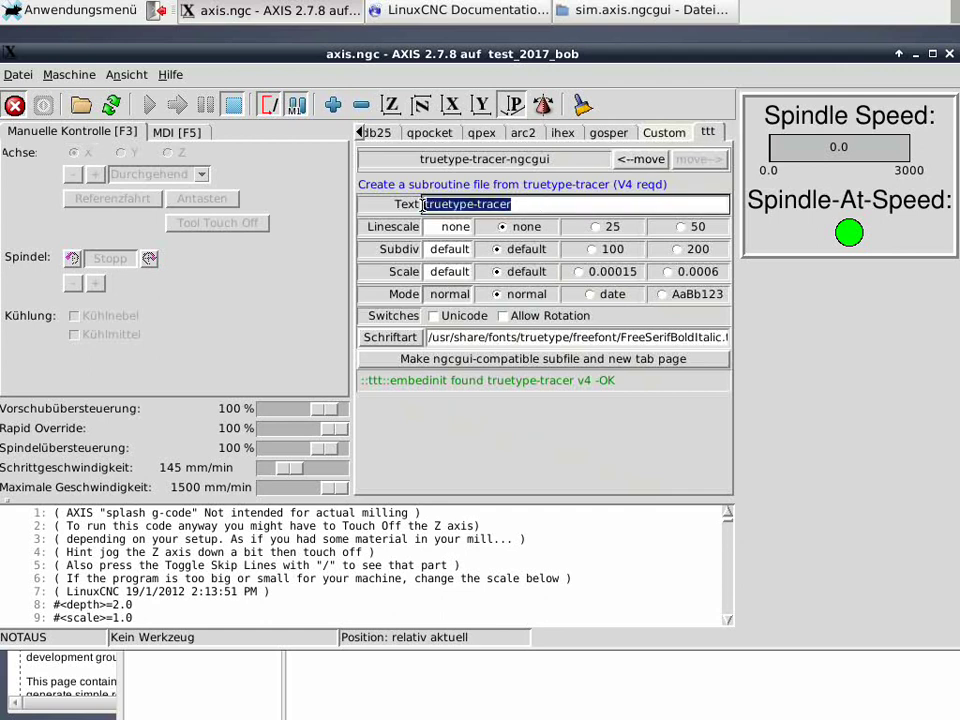
key("BackSpace")
type("CNC")
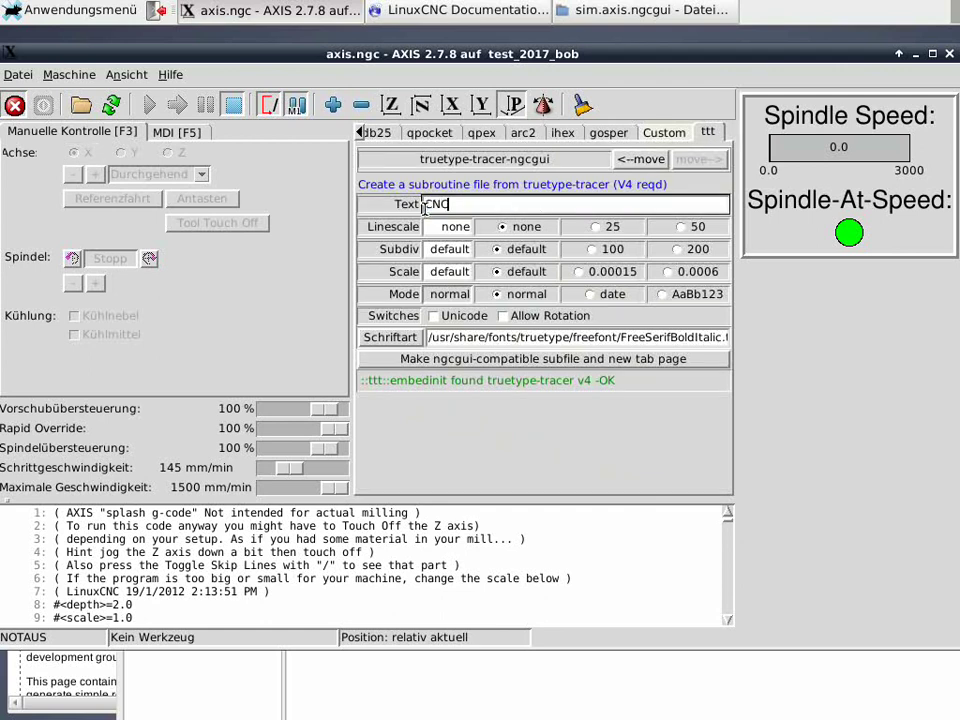
left_click(391, 338)
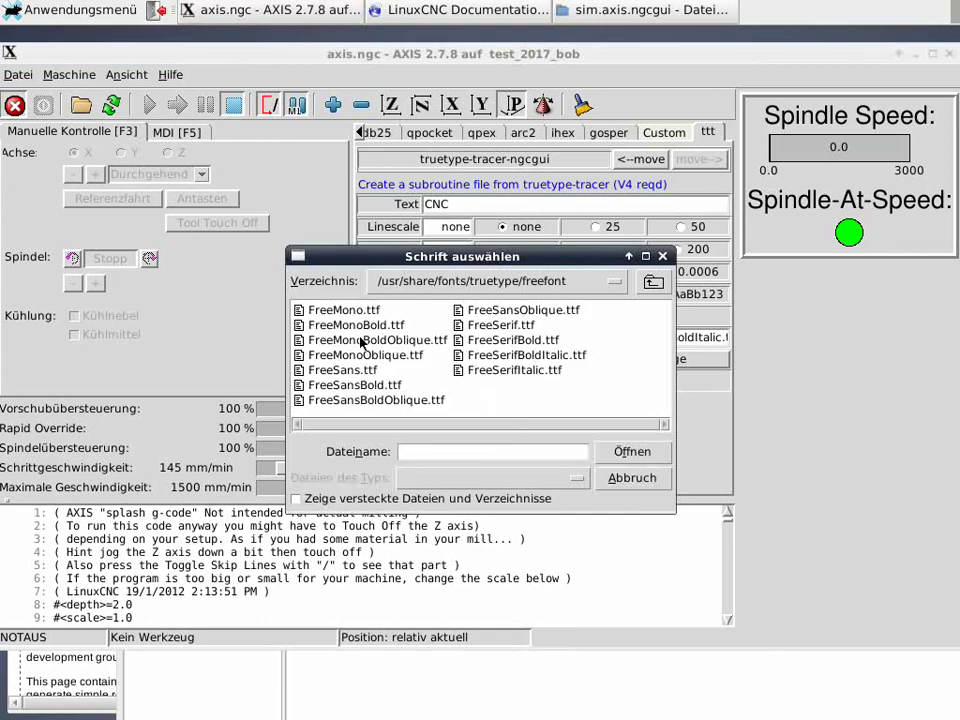
left_click(355, 327)
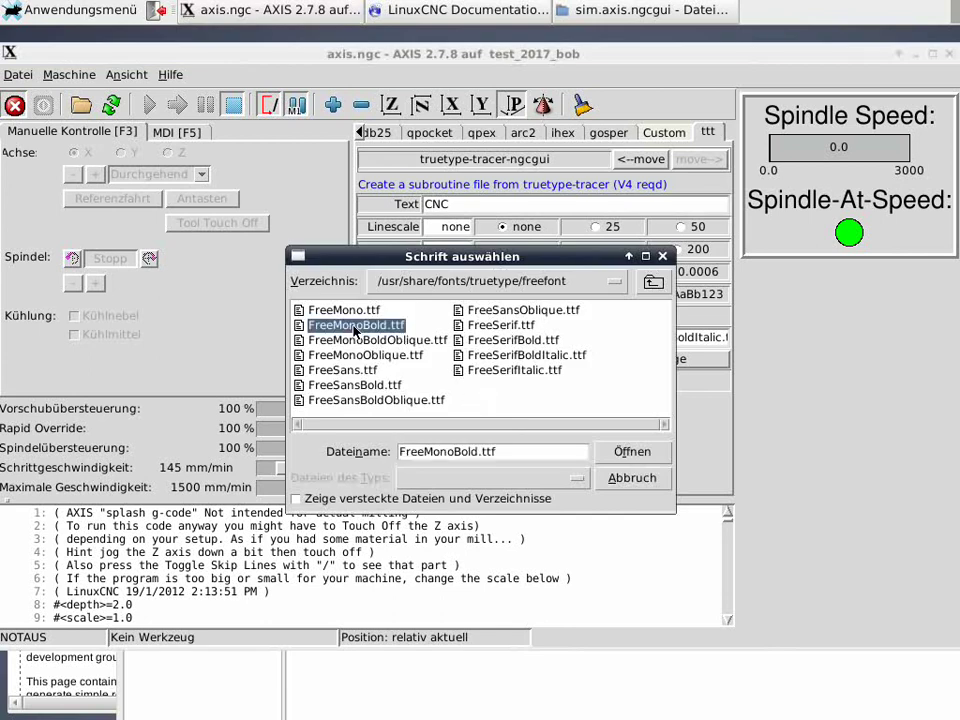
left_click(505, 340)
left_click(630, 451)
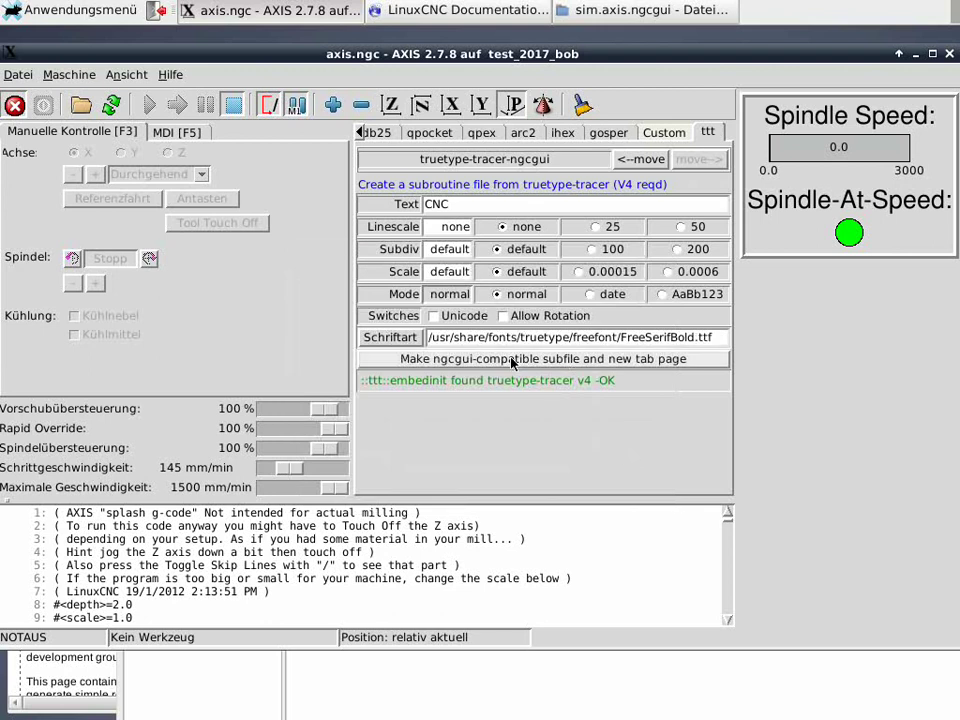
left_click(572, 359)
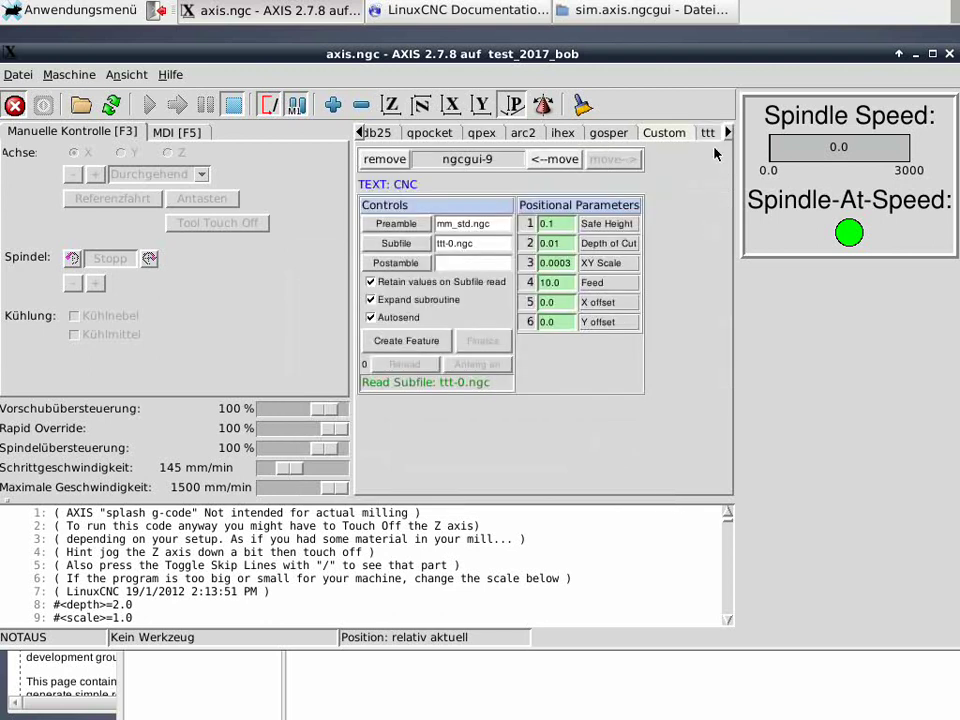
- Set XY Scale to 0.003 on the ttt-0 page and create the CNC feature
left_click(727, 132)
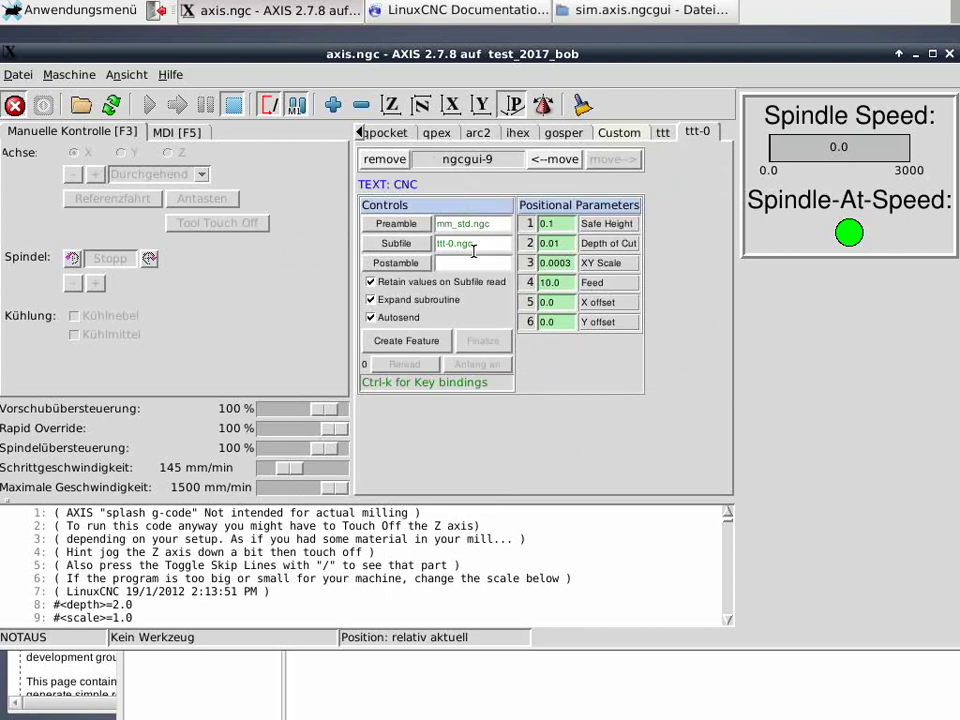
left_click(555, 262)
type("3")
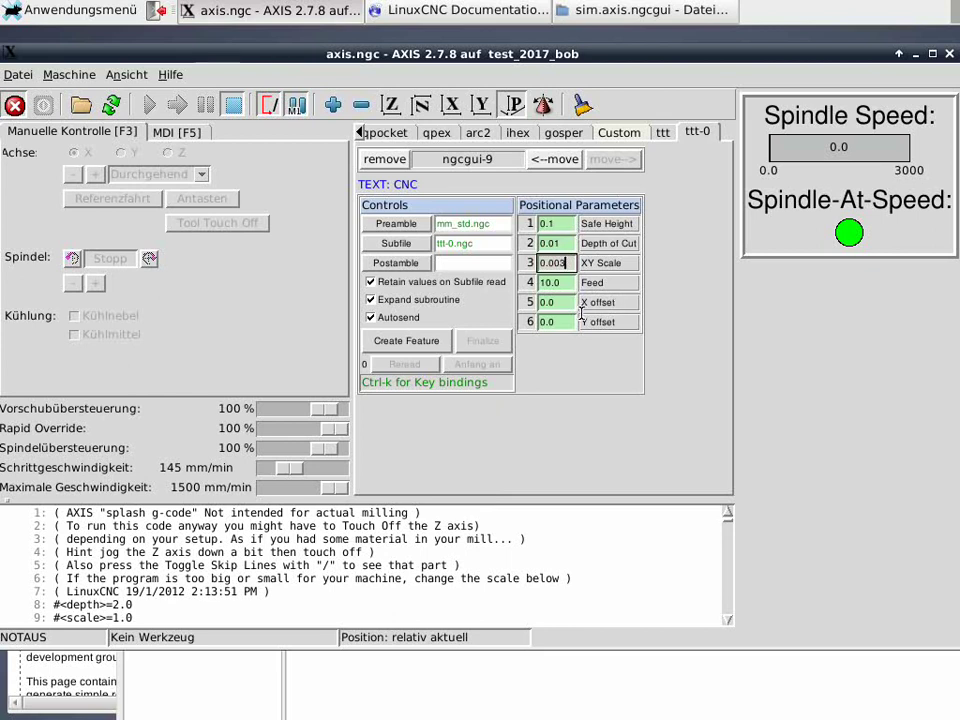
left_click(437, 340)
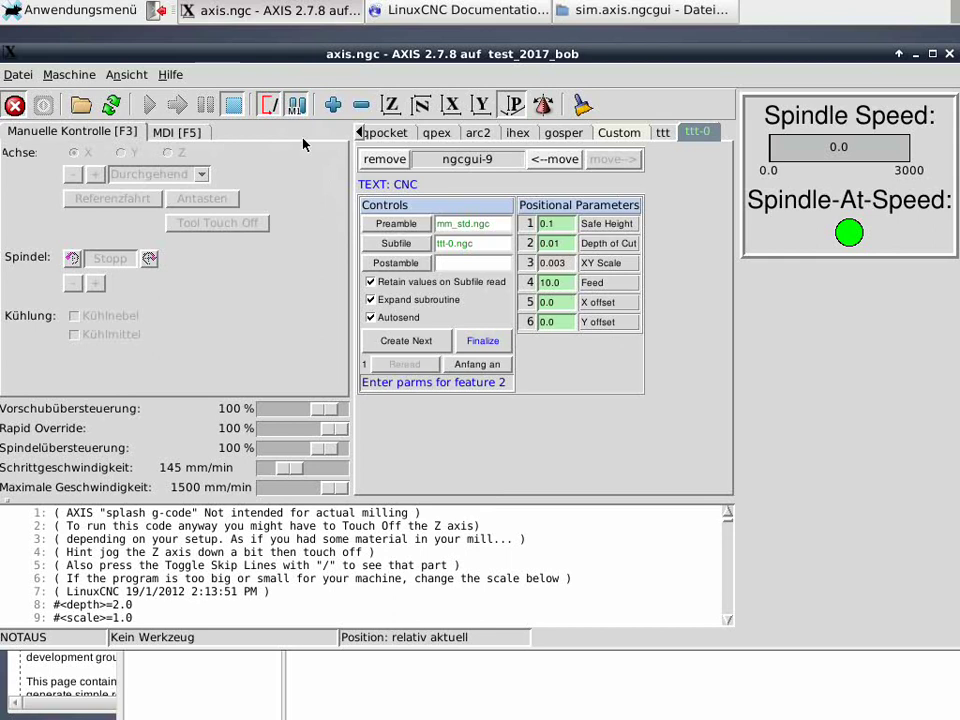
- Check the preview, then finalize on ttt-0 to load auto.ngc with the CNC toolpath
left_click(362, 133)
left_click(363, 133)
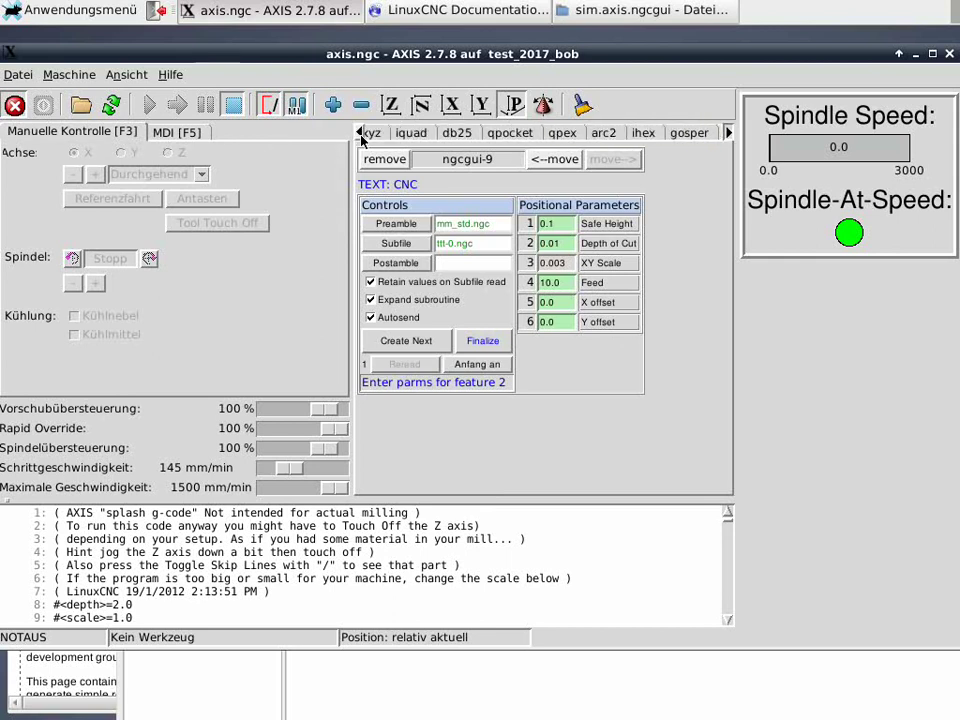
left_click(365, 134)
left_click(368, 135)
left_click(374, 134)
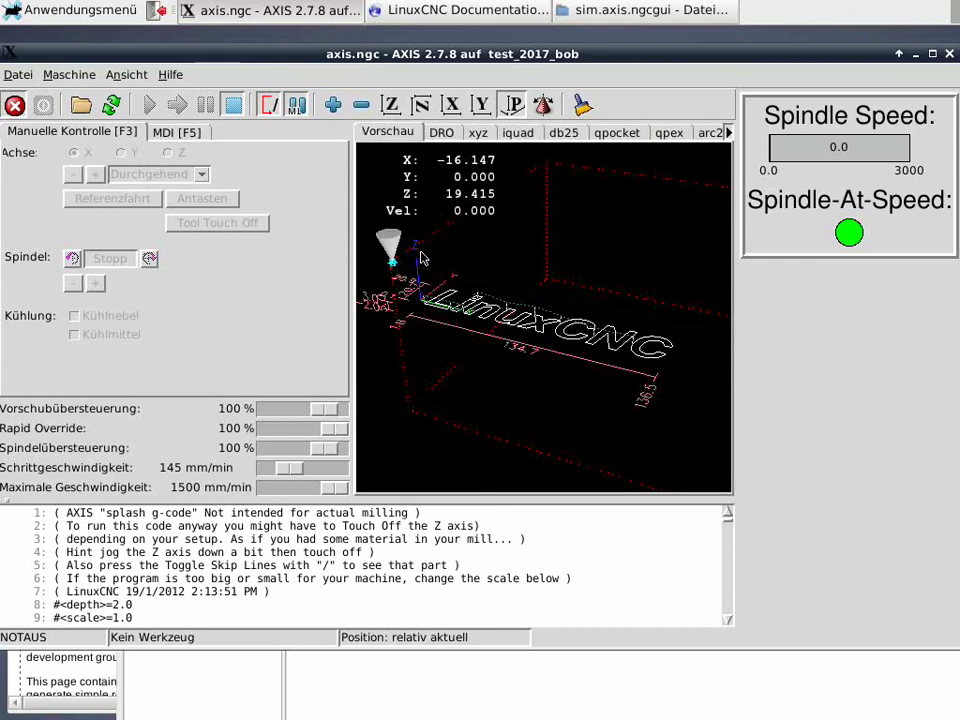
left_click(729, 133)
left_click(729, 133)
left_click(729, 133)
left_click(729, 133)
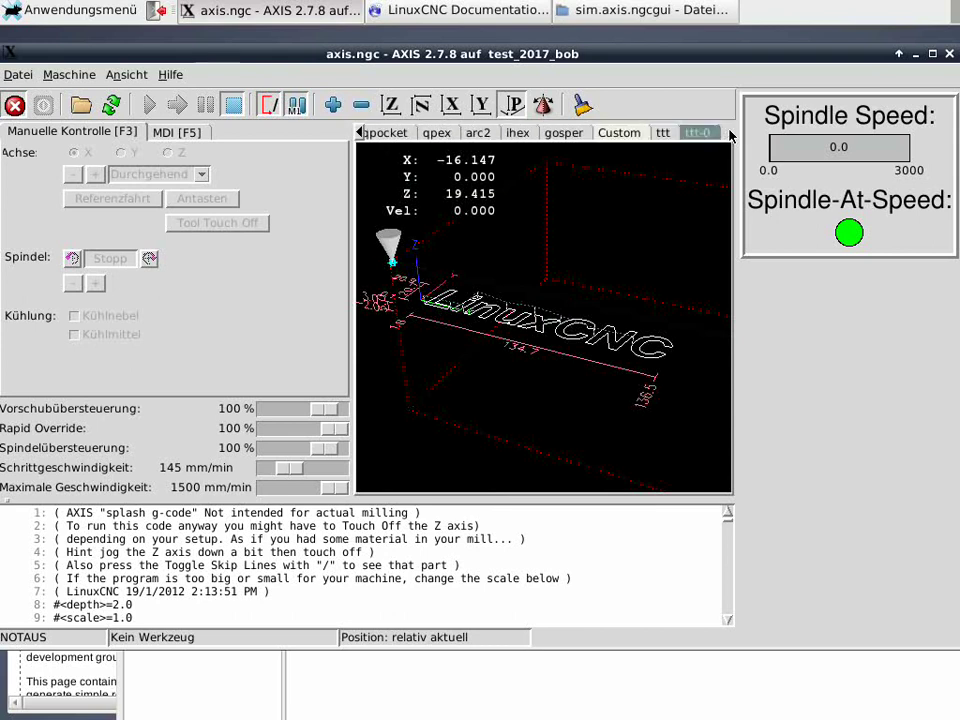
left_click(712, 133)
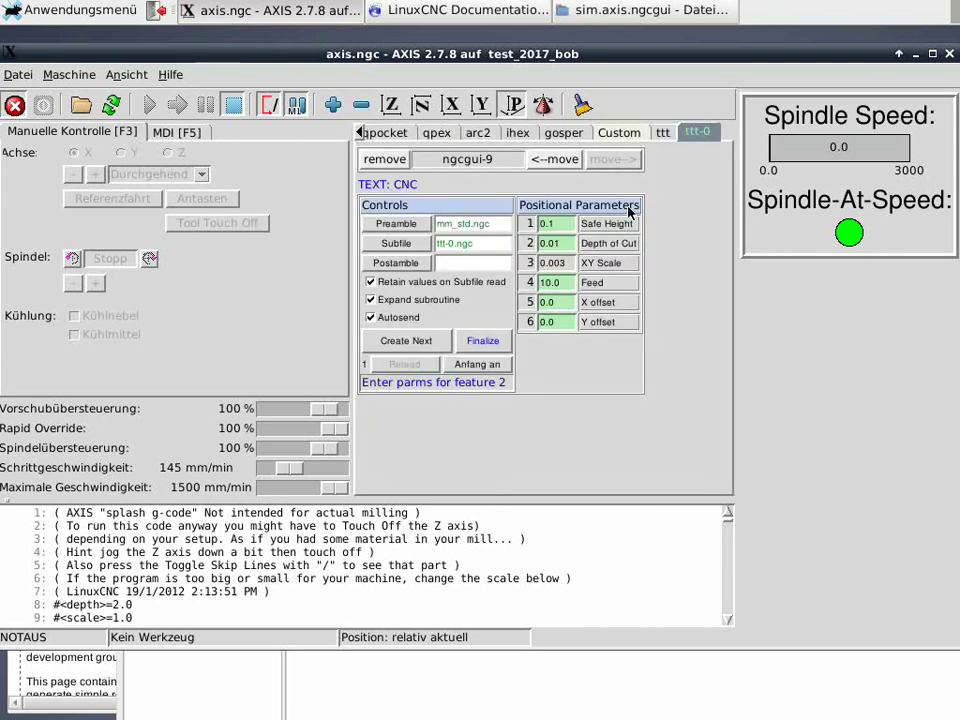
left_click(476, 341)
- Set XY scale 0.004, X offset 10.10 and Y offset 5 on the ttt-0 page
scroll(495, 300, "up", 3)
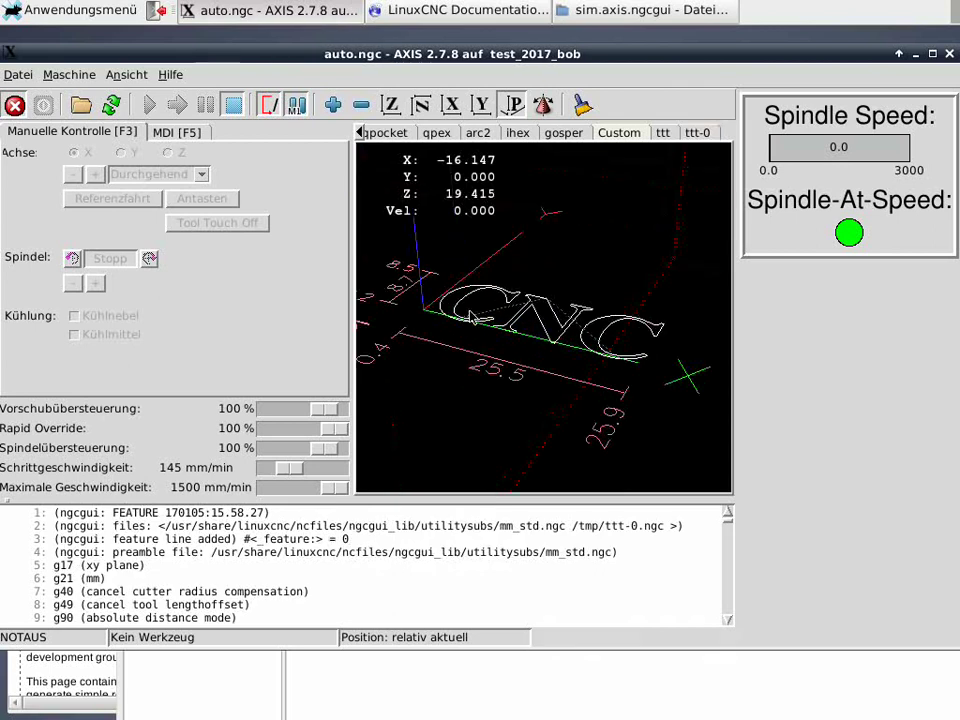
middle_click_drag(511, 272, 511, 390)
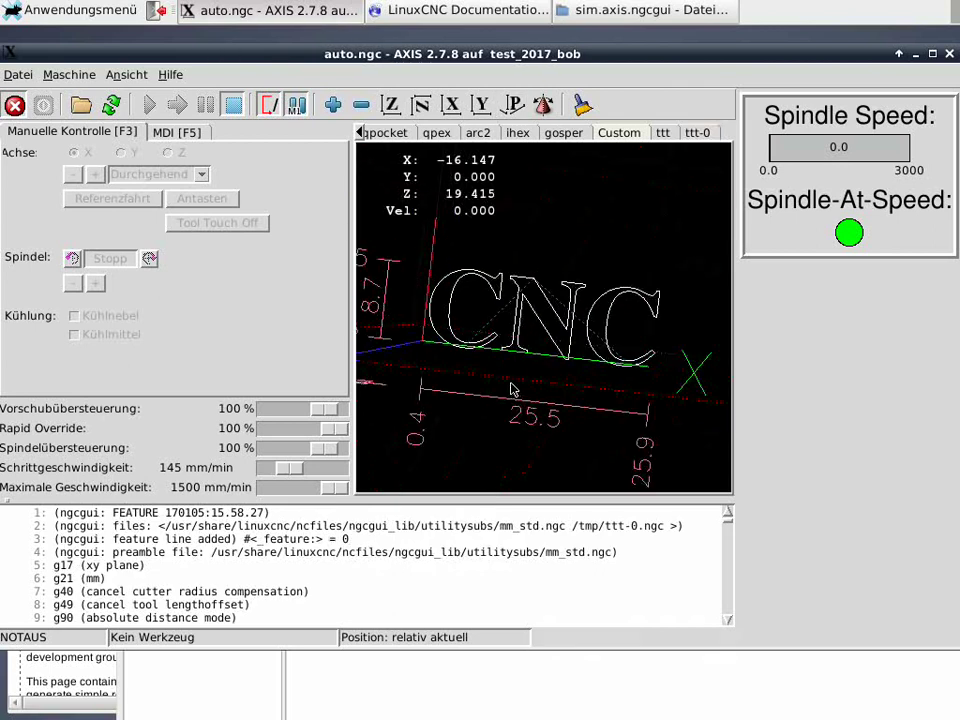
scroll(511, 390, "down", 2)
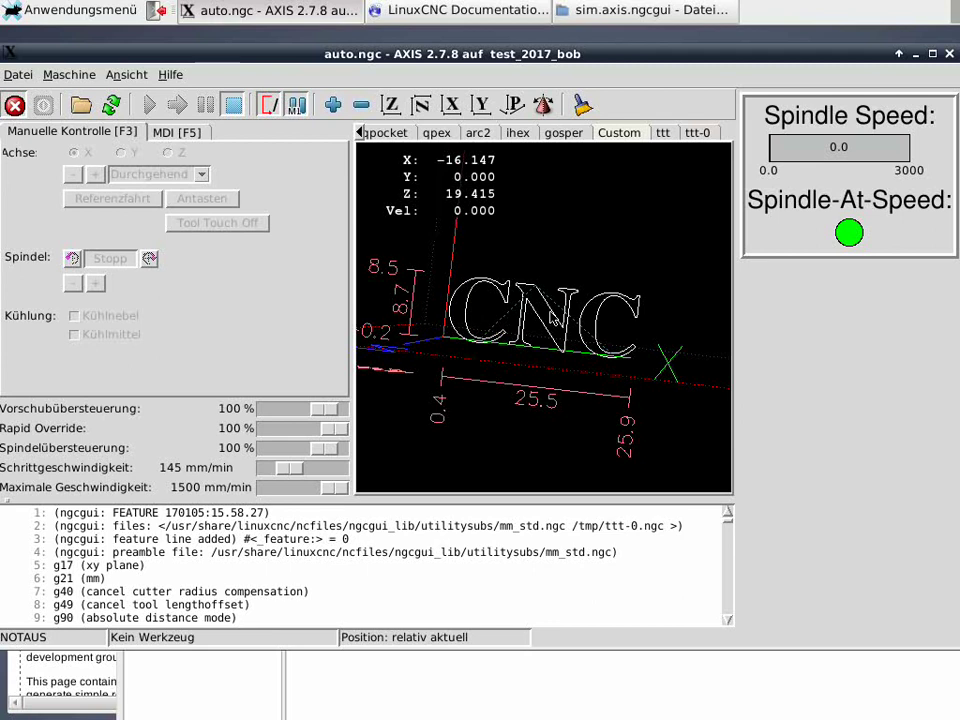
left_click(698, 133)
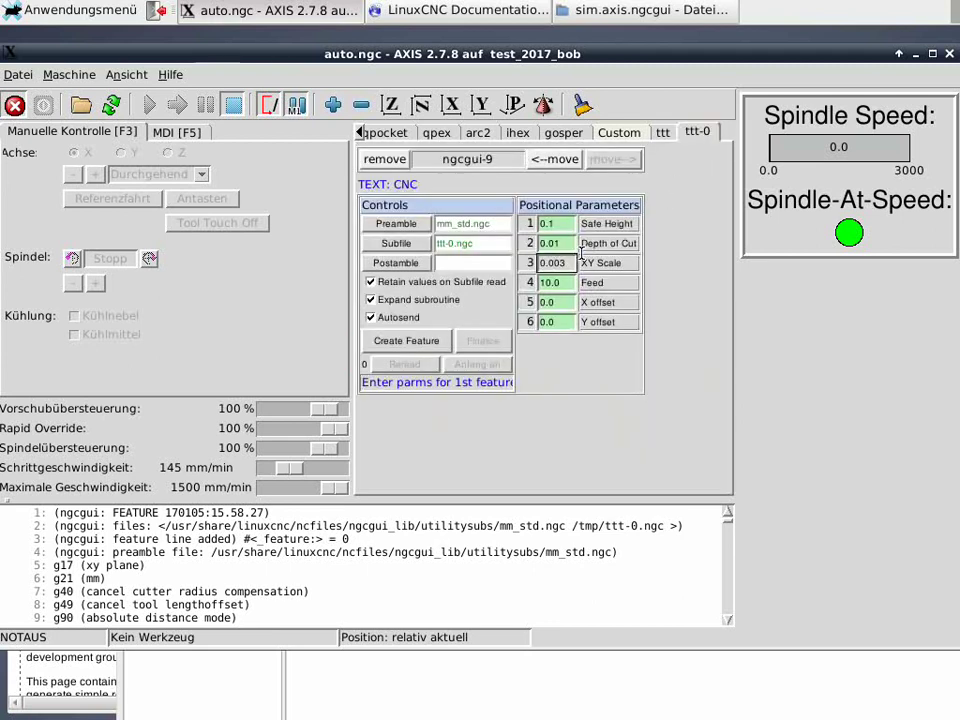
type("4")
left_click(550, 302)
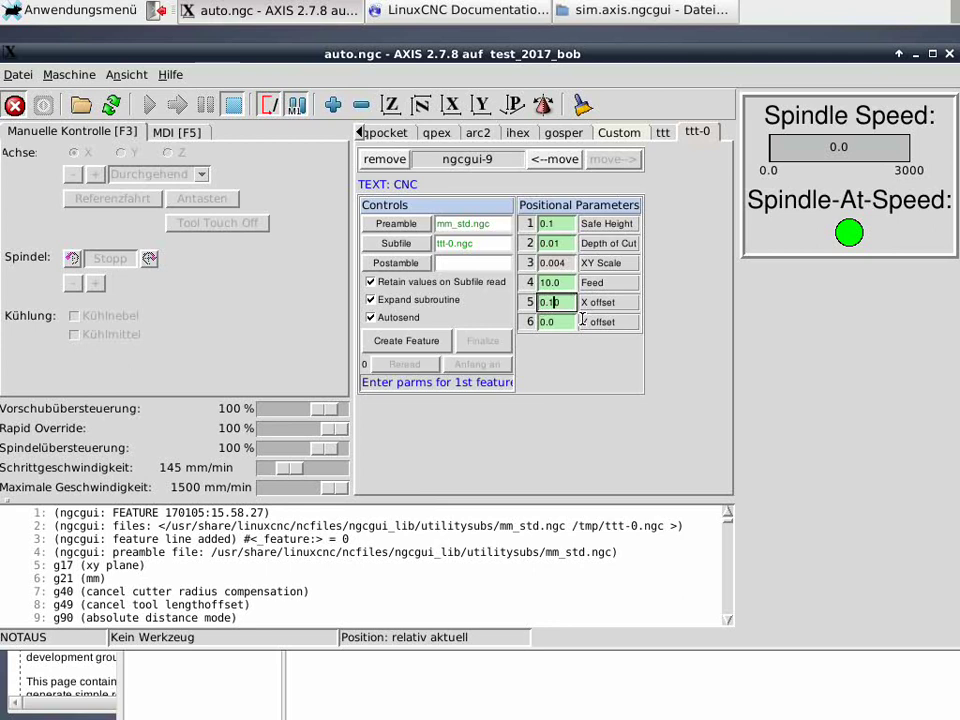
type("1")
key("Tab")
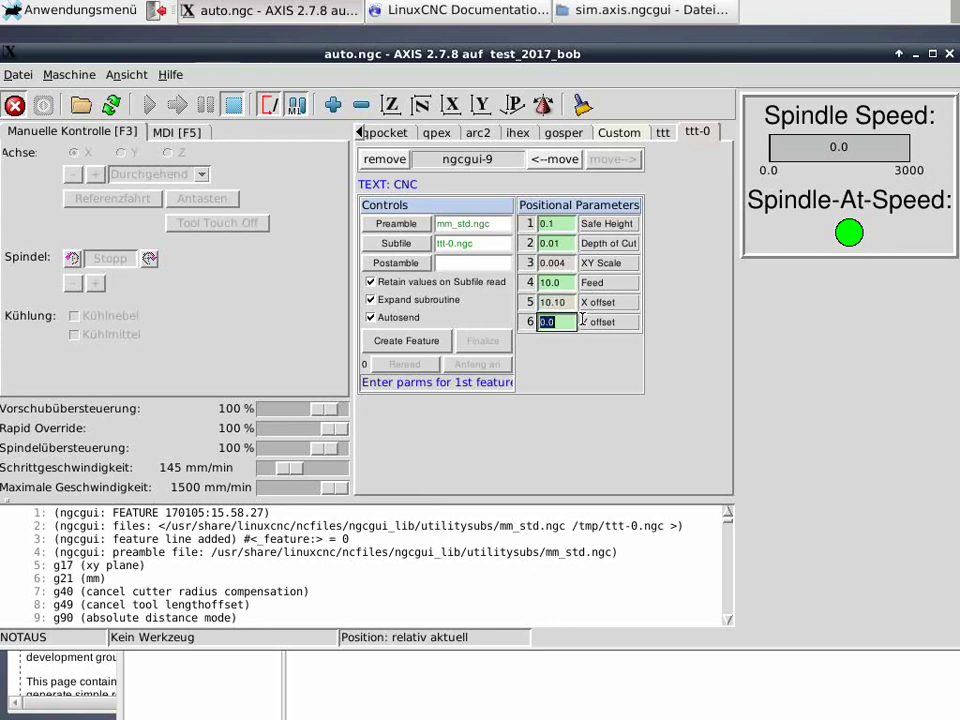
type("5")
- Create and finalize the feature, then zoom in on the regenerated CNC toolpath
left_click(408, 340)
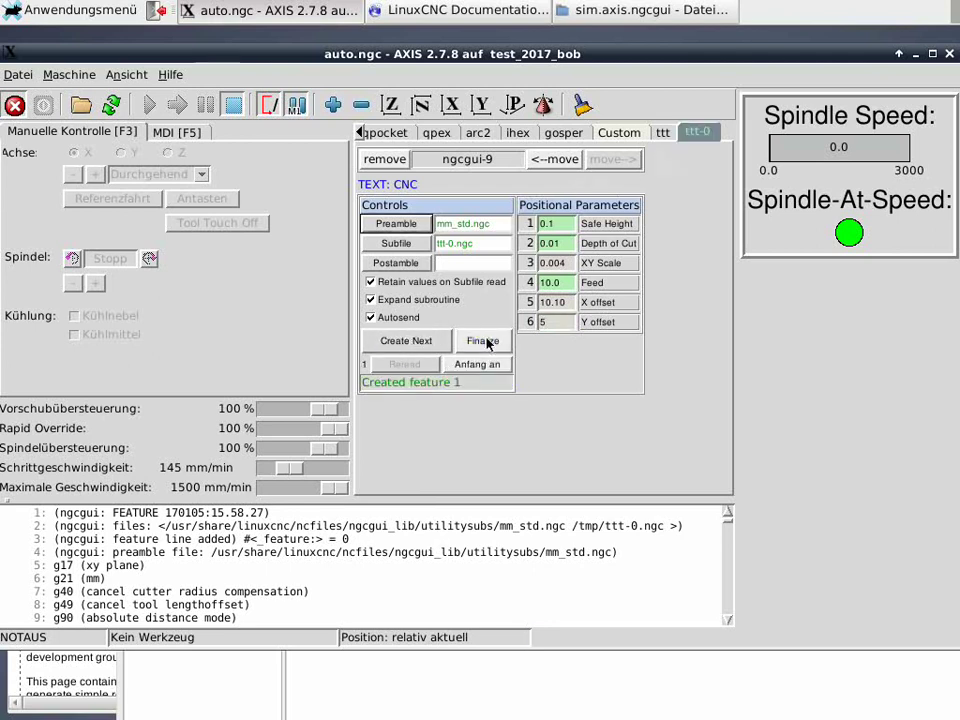
left_click(483, 338)
right_click_drag(490, 352, 453, 403)
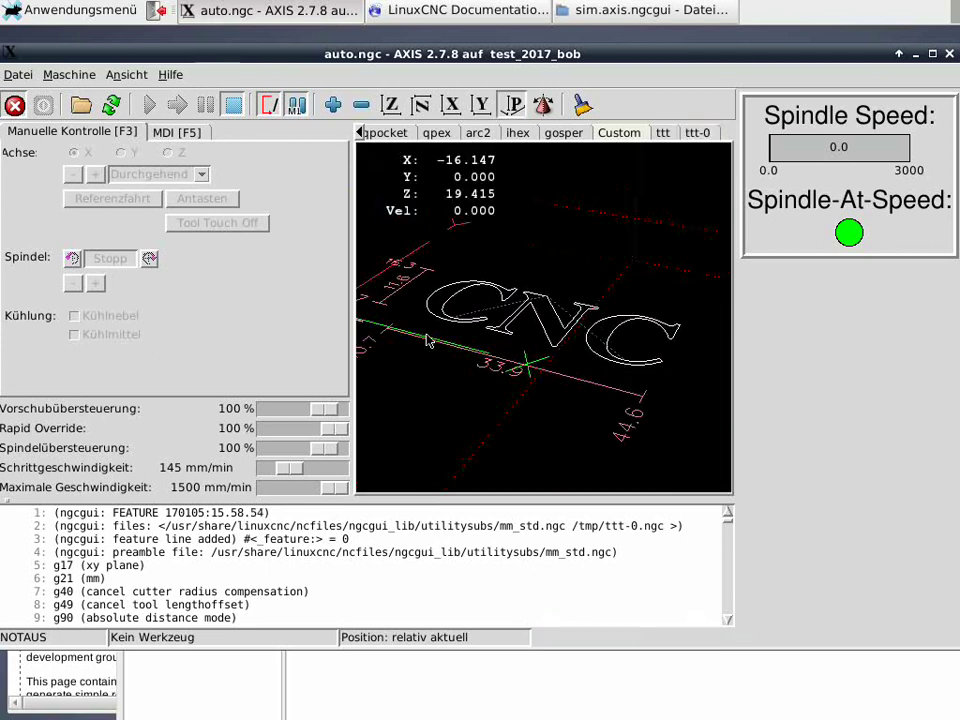
middle_click_drag(455, 403, 468, 388)
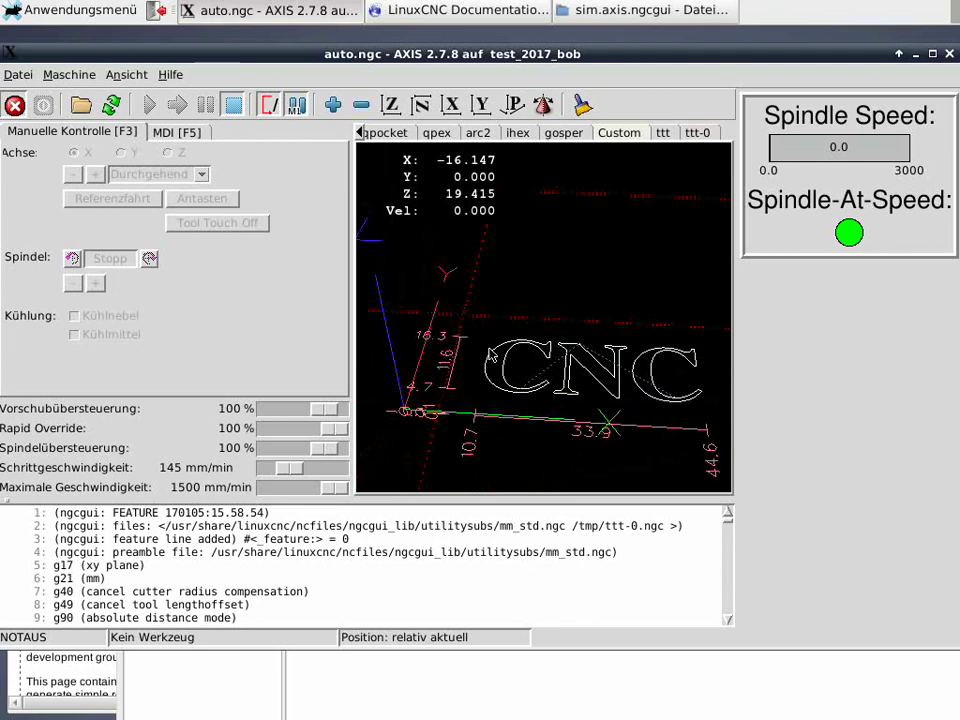
- Open pocket_V1.py from the Datei menu to launch the Pocket.py generator
left_click(18, 74)
left_click(25, 94)
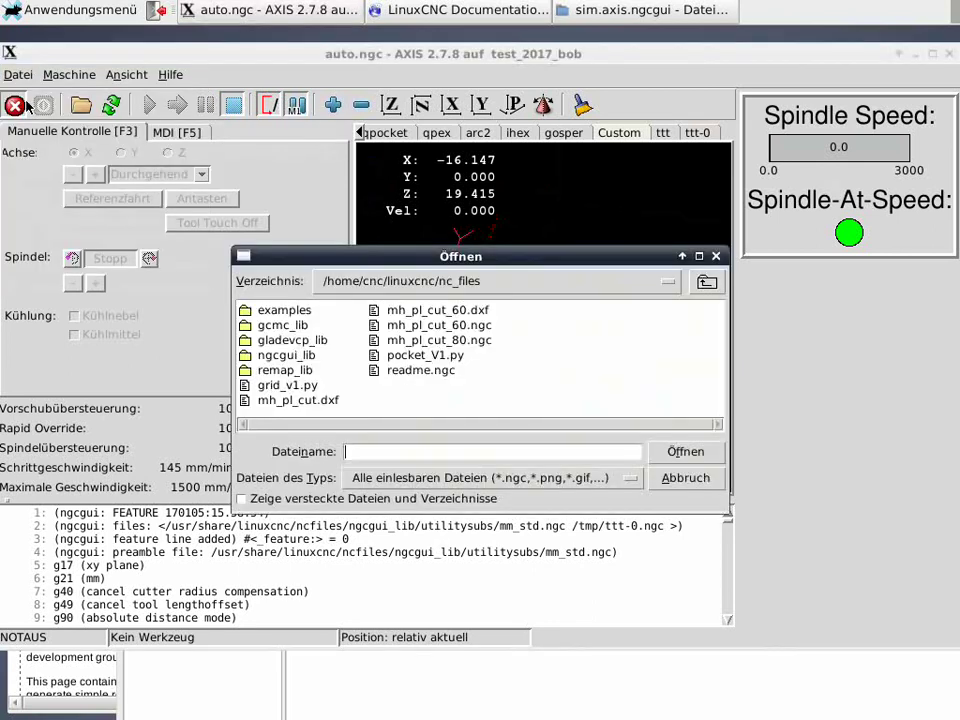
left_click(422, 358)
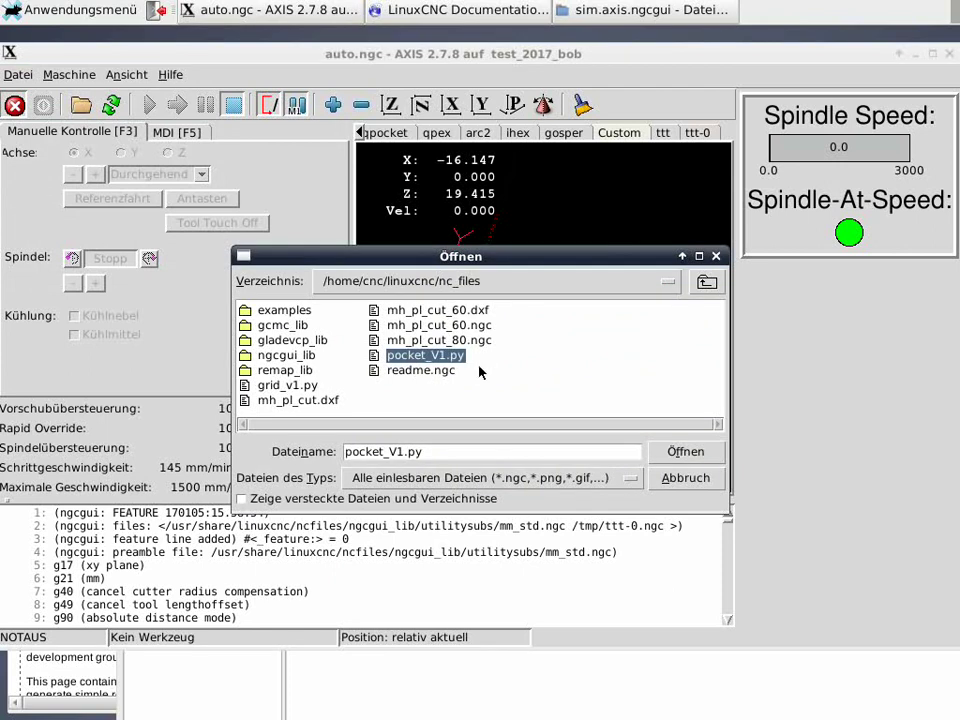
left_click(688, 452)
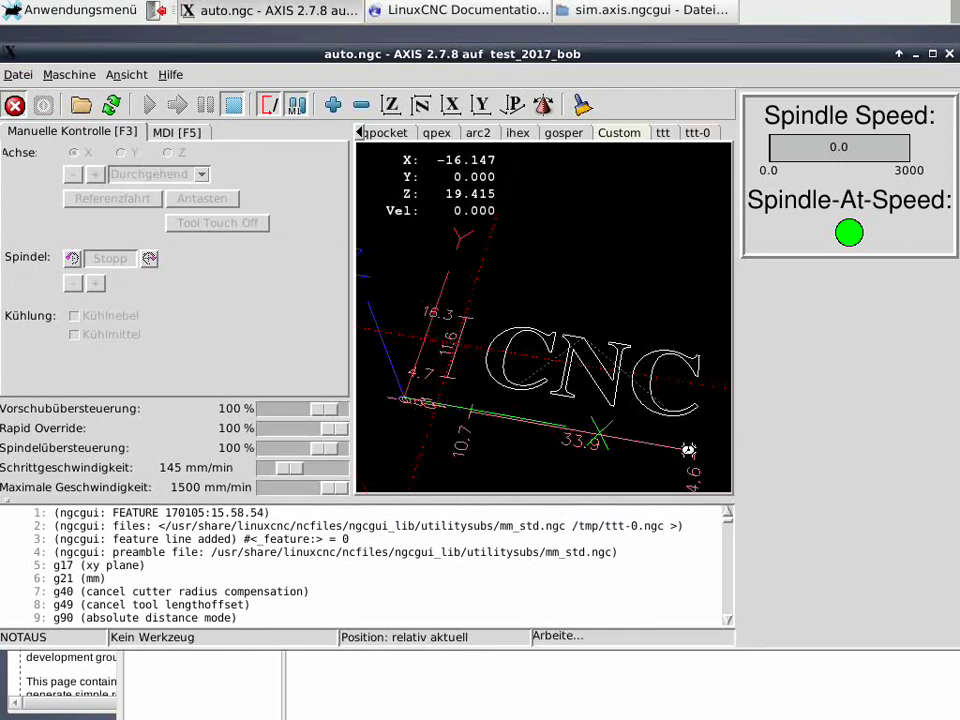
left_click_drag(708, 529, 280, 157)
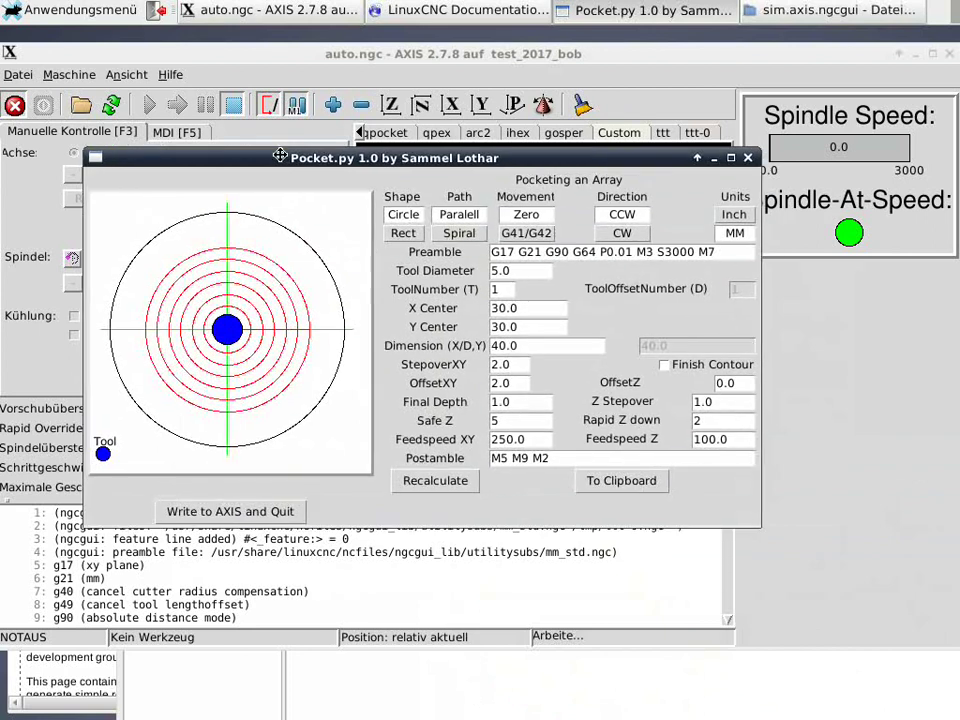
- Choose a rectangular spiral pocket and write the 40x40 toolpath to AXIS
left_click(404, 234)
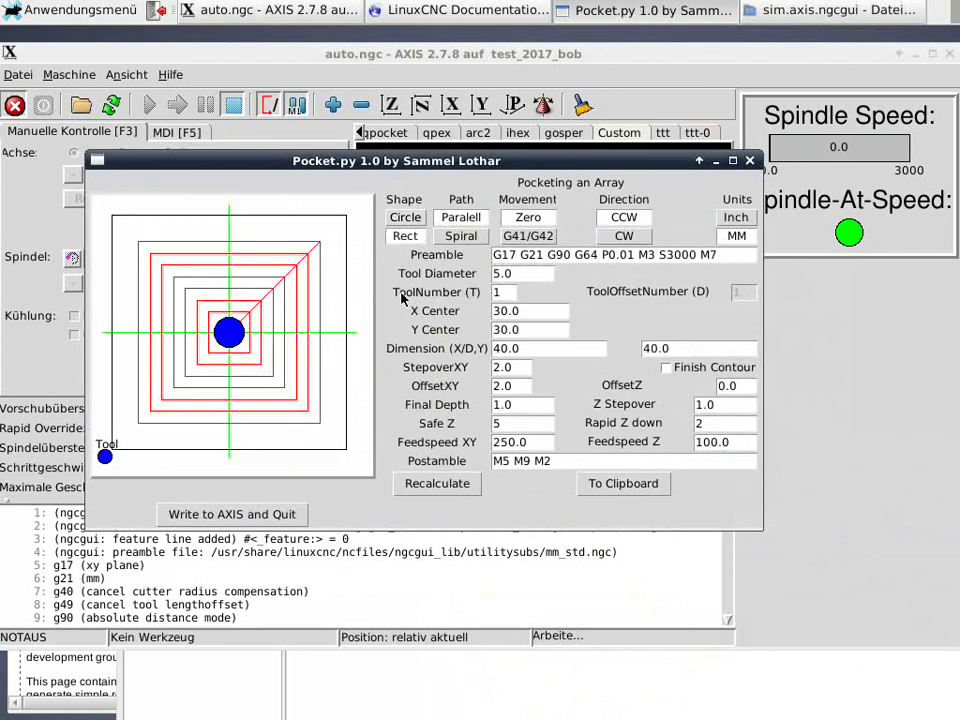
left_click(462, 237)
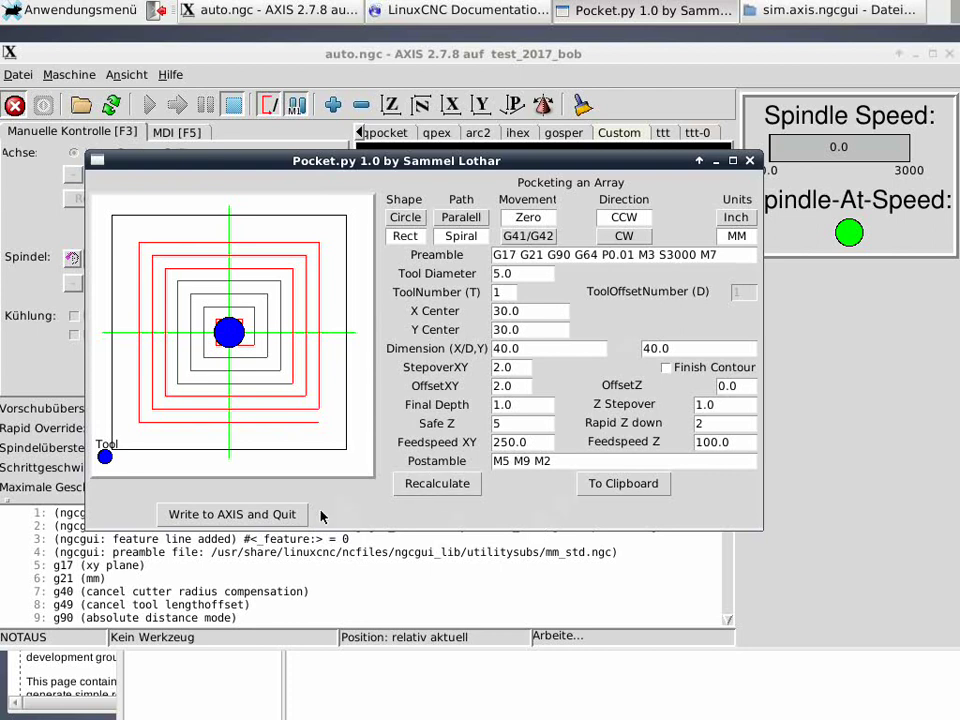
left_click(268, 514)
mouse_move(450, 321)
middle_mouse_down()
mouse_move(487, 413)
mouse_move(509, 297)
mouse_move(365, 270)
middle_mouse_up()
- Open grid_v1.py from the Datei menu to launch the Grid.py generator
left_click(20, 76)
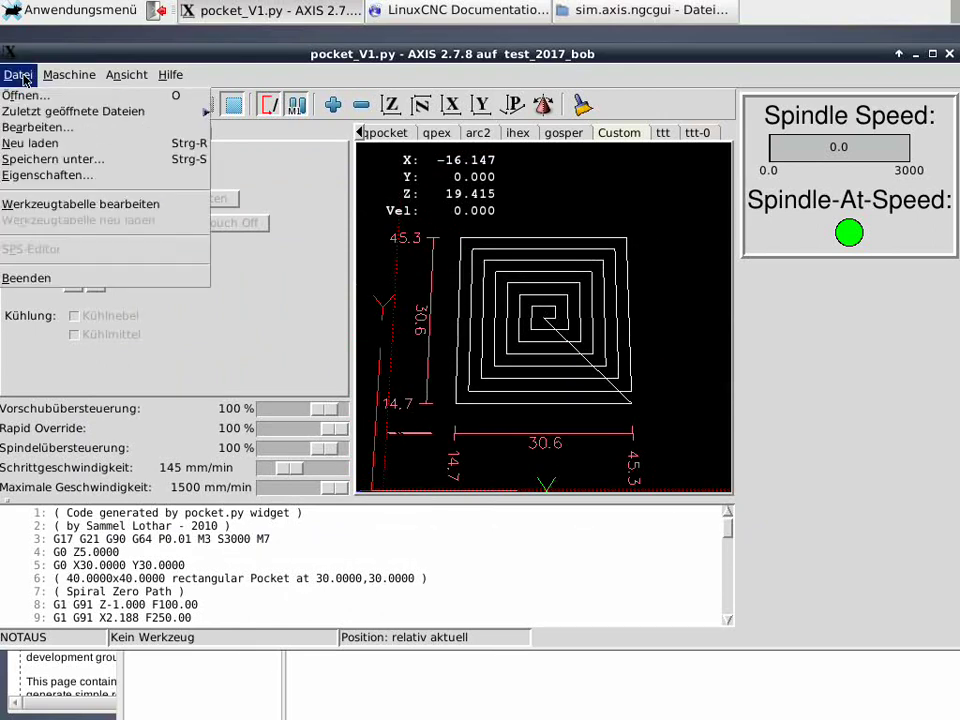
left_click(26, 95)
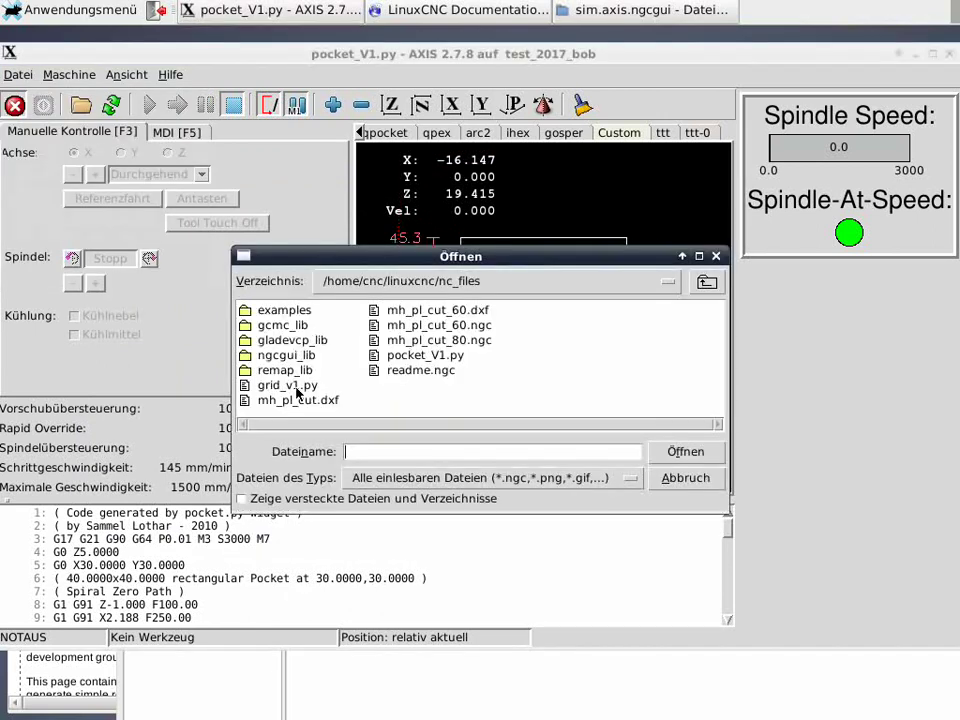
left_click(290, 386)
left_click(685, 451)
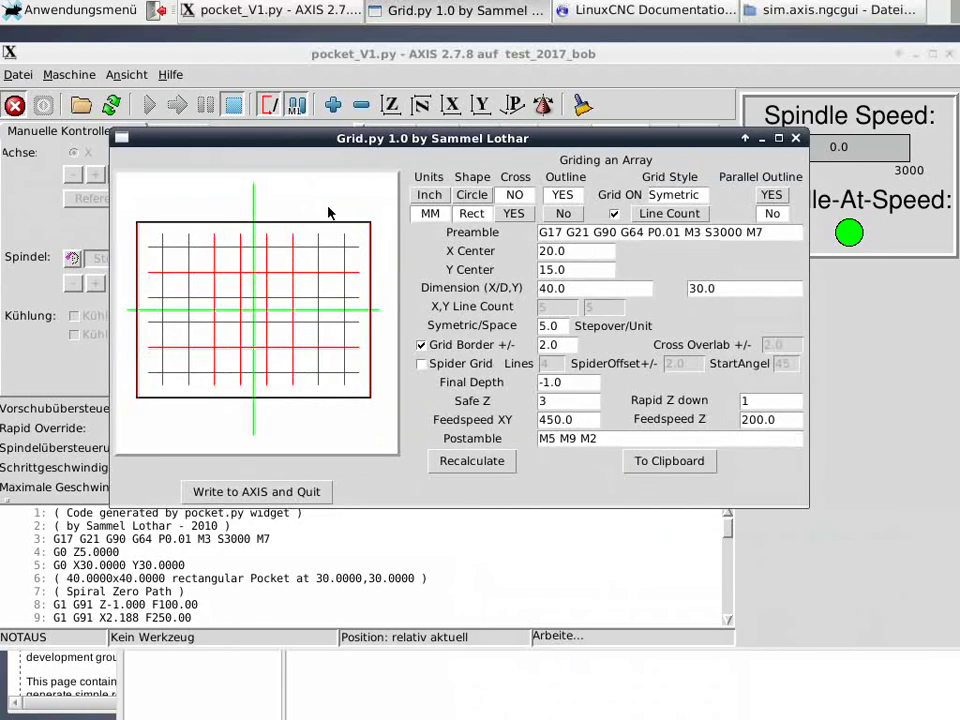
- Set the shape to Circle with outline on and grid off, then send it to AXIS
left_click(467, 197)
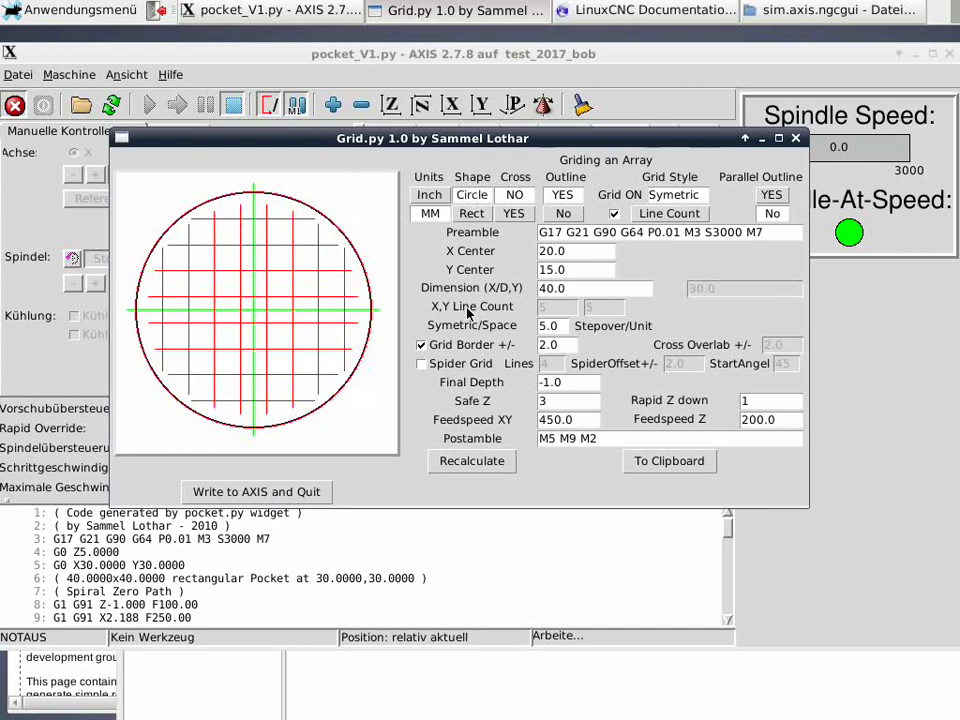
left_click(513, 216)
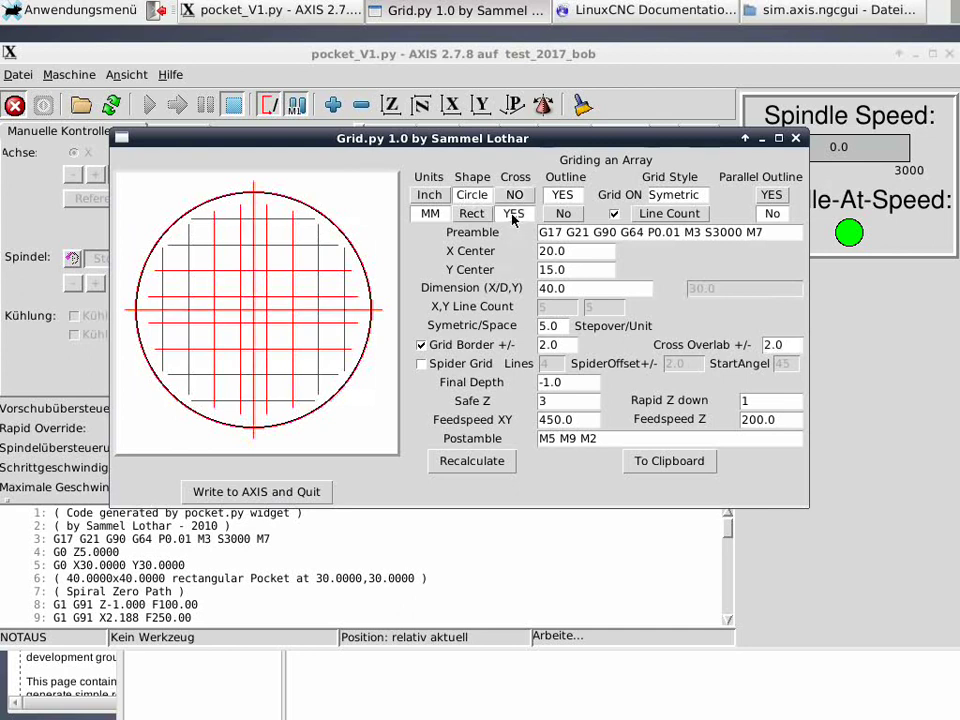
left_click(514, 195)
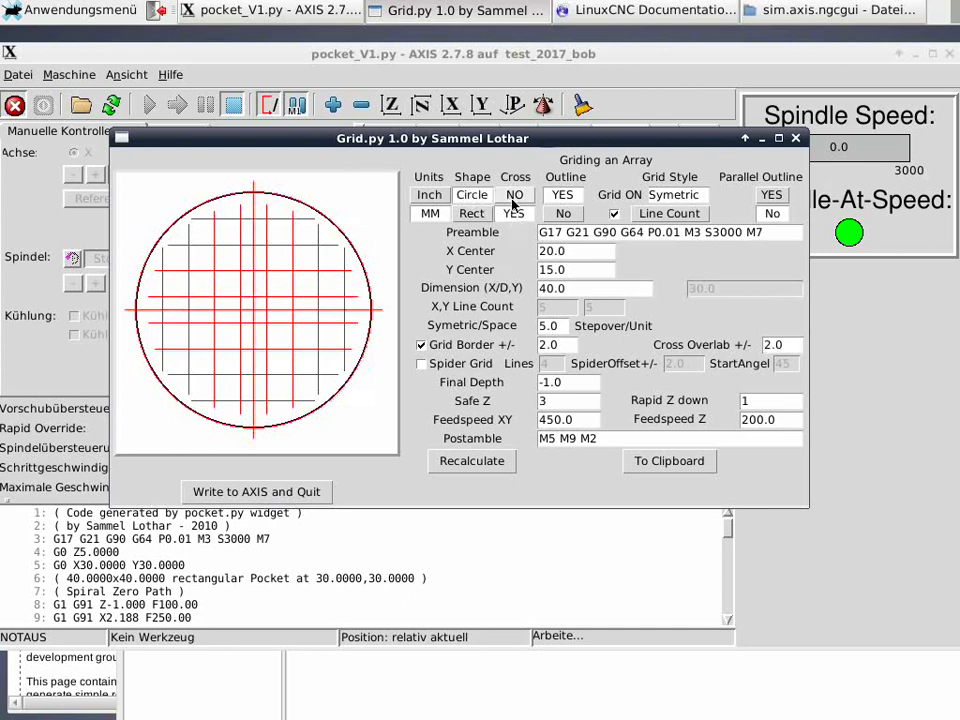
left_click(564, 216)
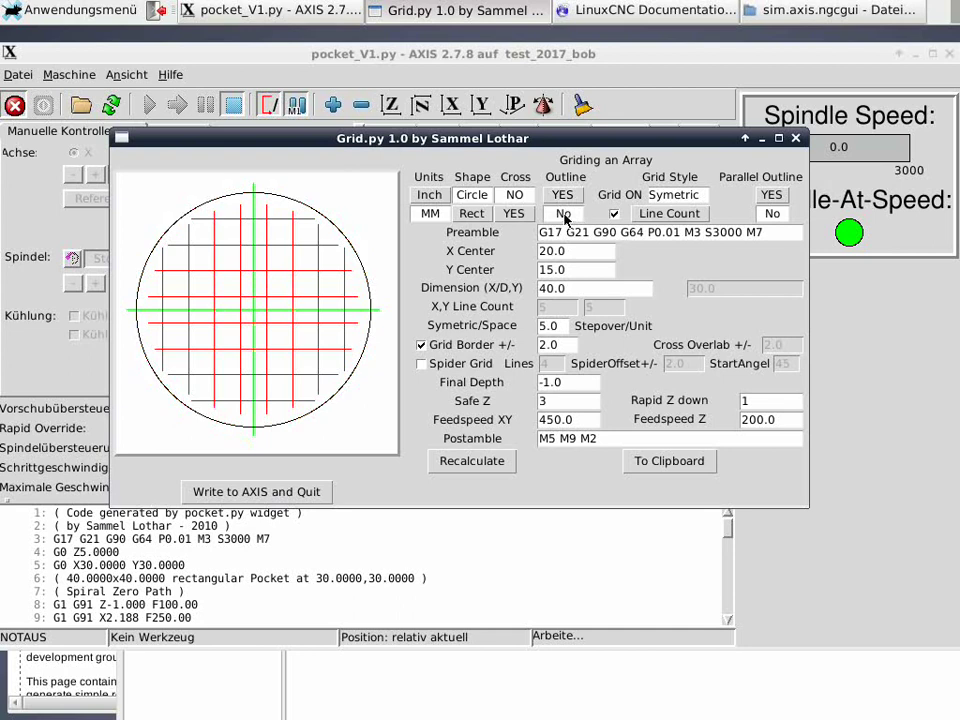
left_click(562, 196)
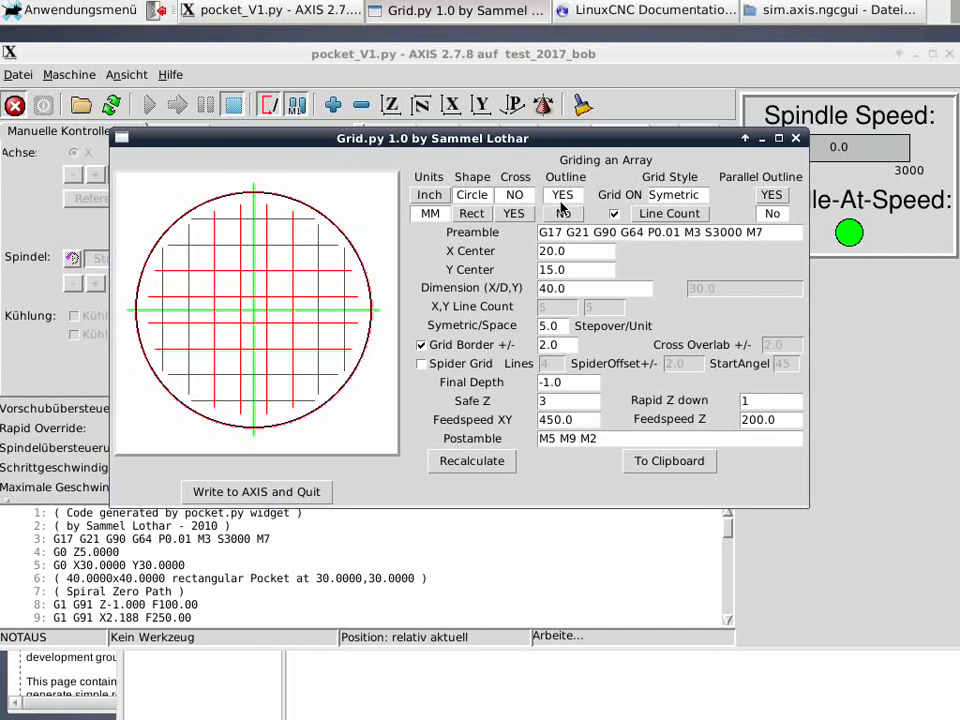
left_click(614, 214)
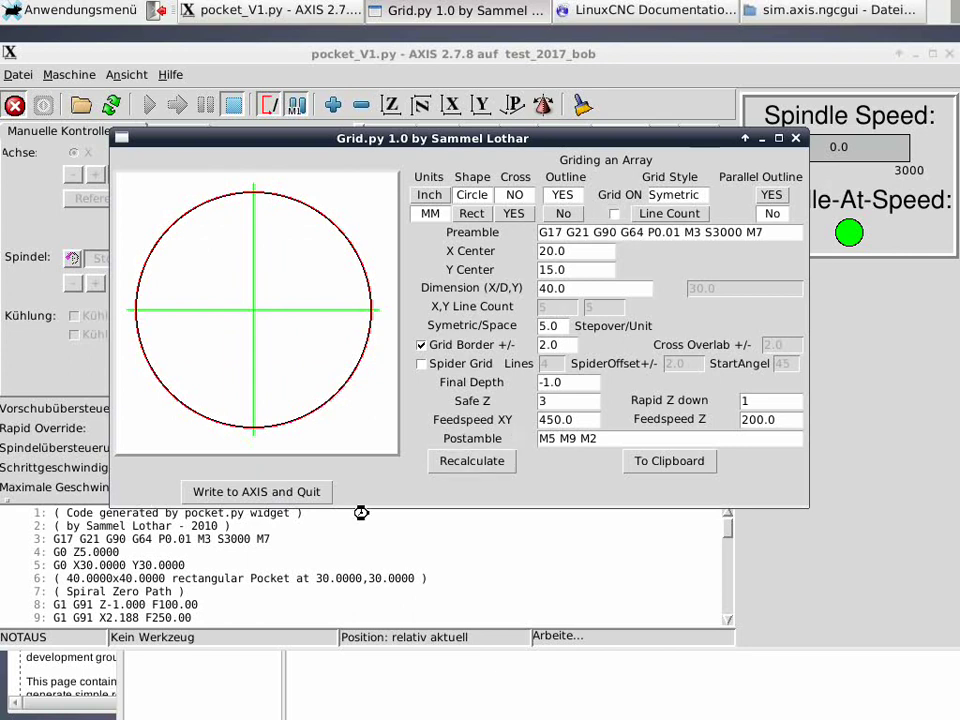
left_click(263, 505)
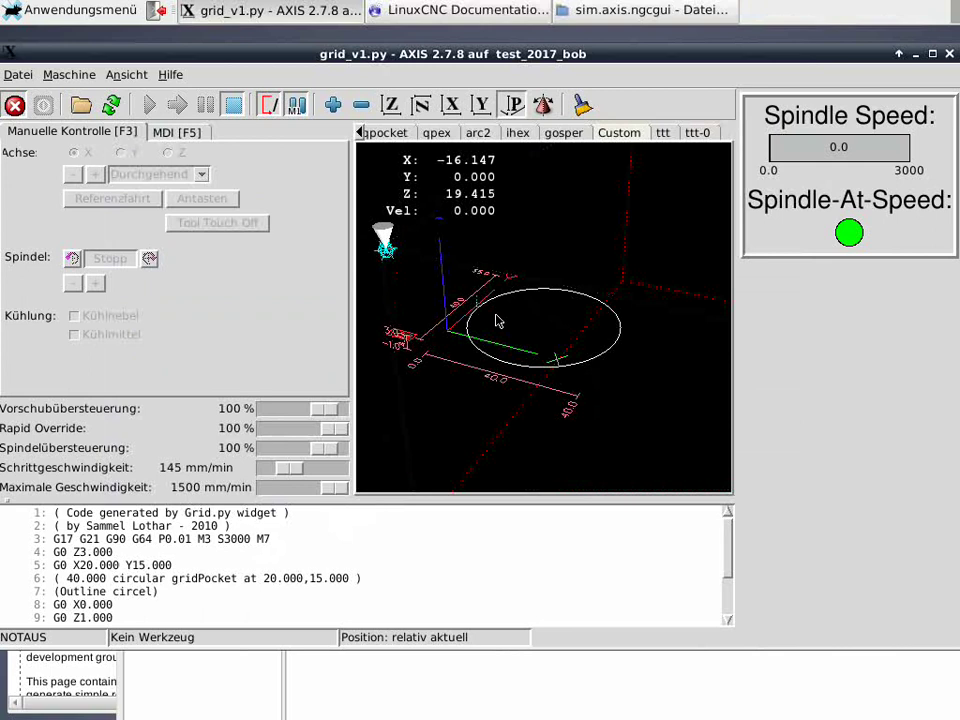
- Rotate the preview until the 40 mm circle outline at X20 Y15 is seen face-on
mouse_move(497, 321)
middle_mouse_down()
mouse_move(549, 437)
mouse_move(487, 302)
middle_mouse_up()
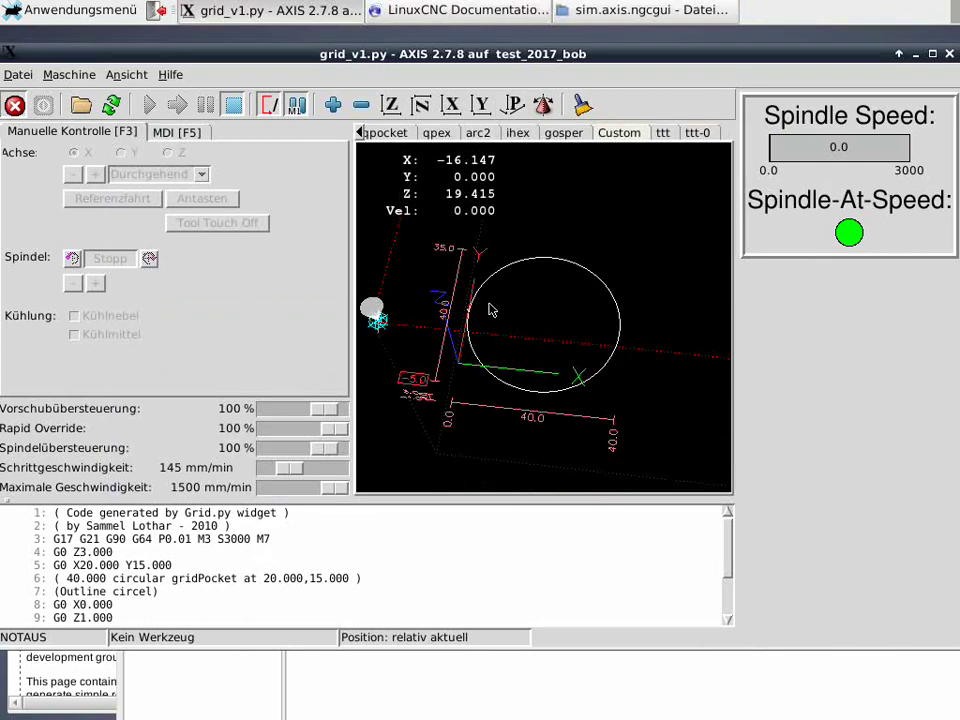
middle_click_drag(490, 311, 493, 381)
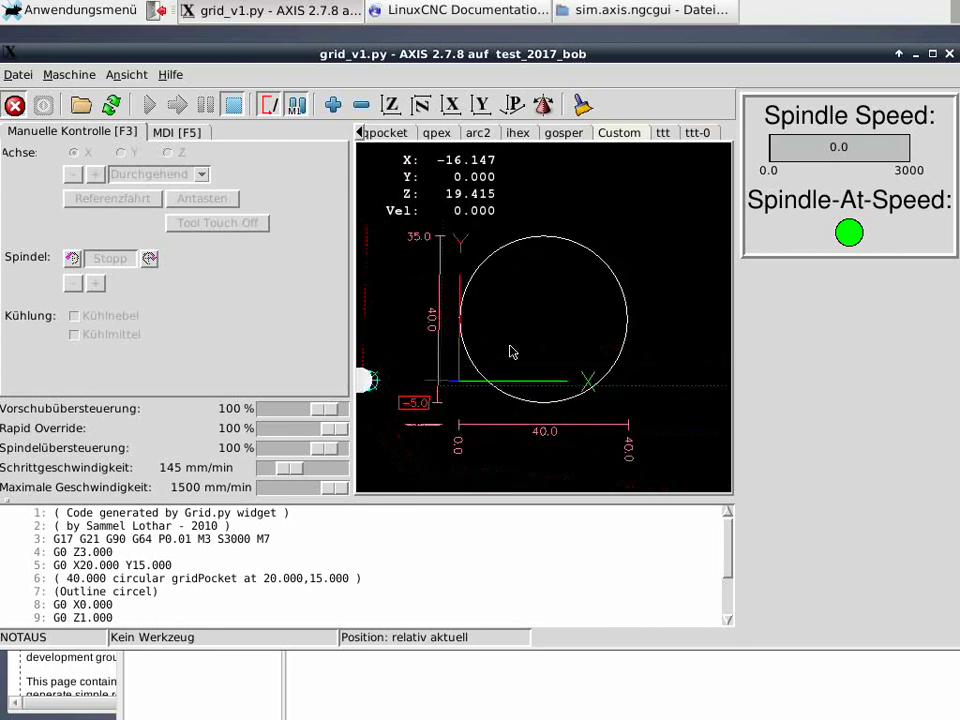